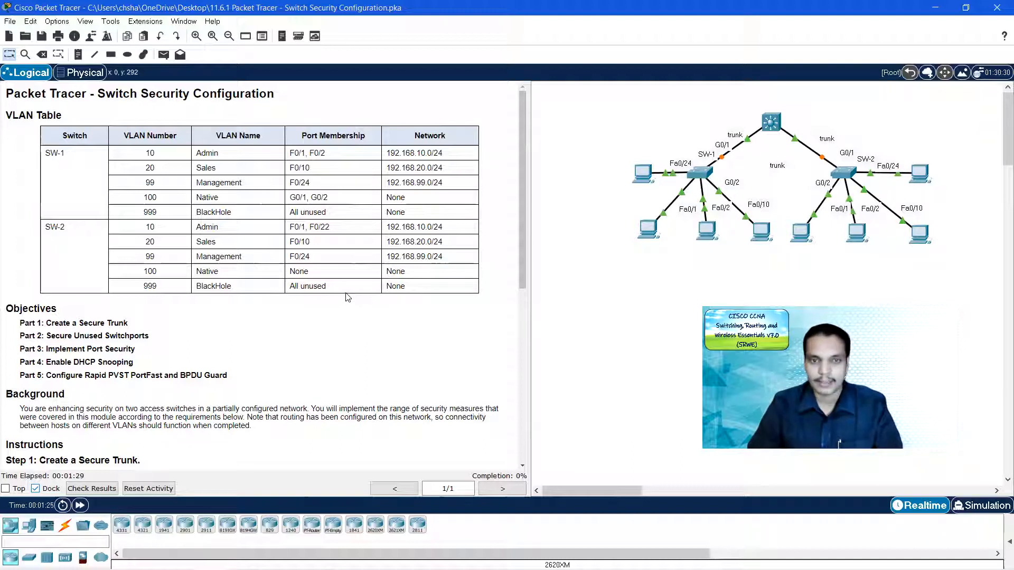
Step: Connect GigabitEthernet0/2 on SW-1 to GigabitEthernet0/2 on SW-2 with a copper straight-through cable
scroll(158, 360, "down", 1)
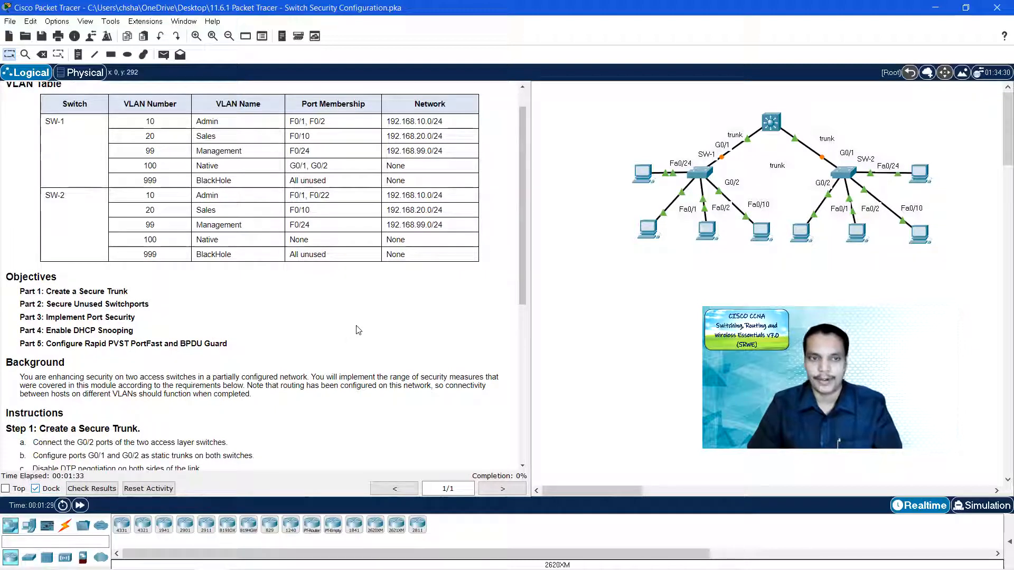
scroll(309, 319, "down", 1)
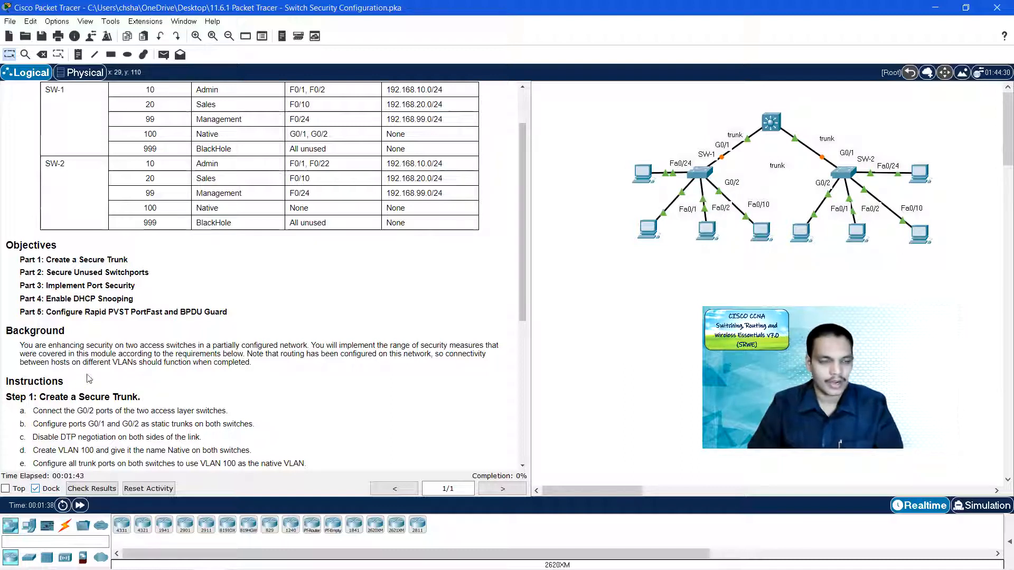
scroll(259, 384, "down", 1)
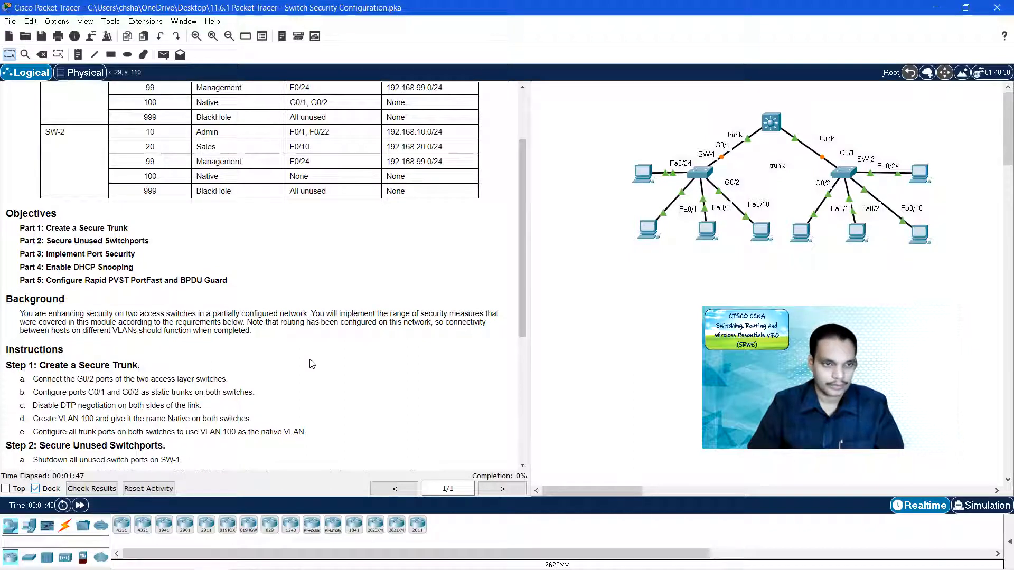
scroll(300, 363, "down", 1)
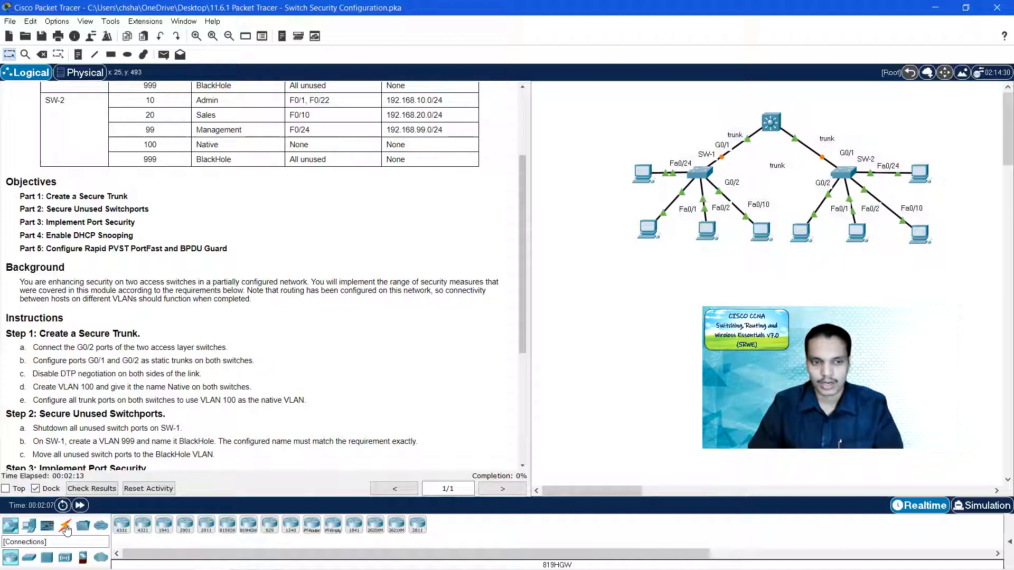
left_click(66, 528)
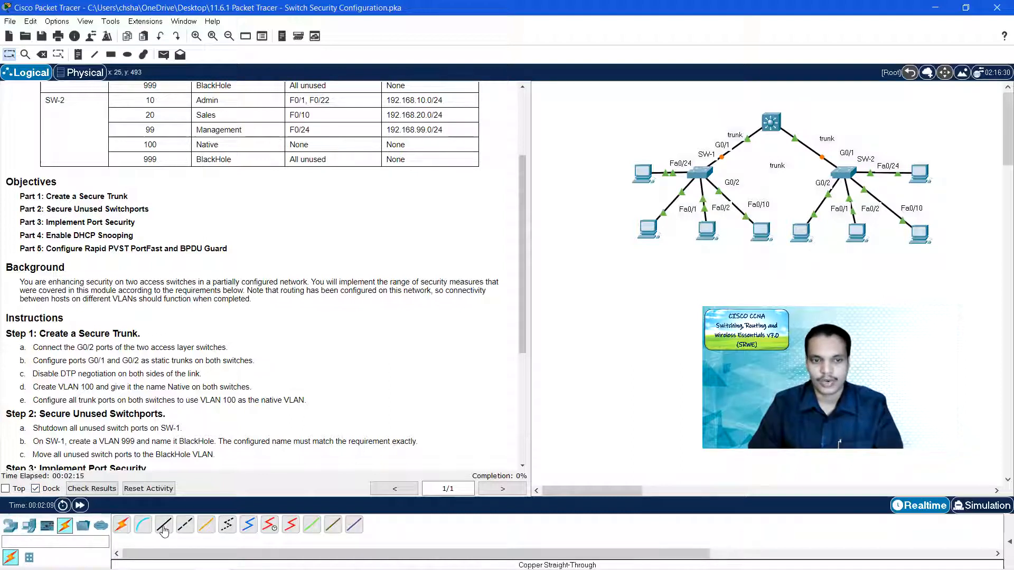
left_click(163, 528)
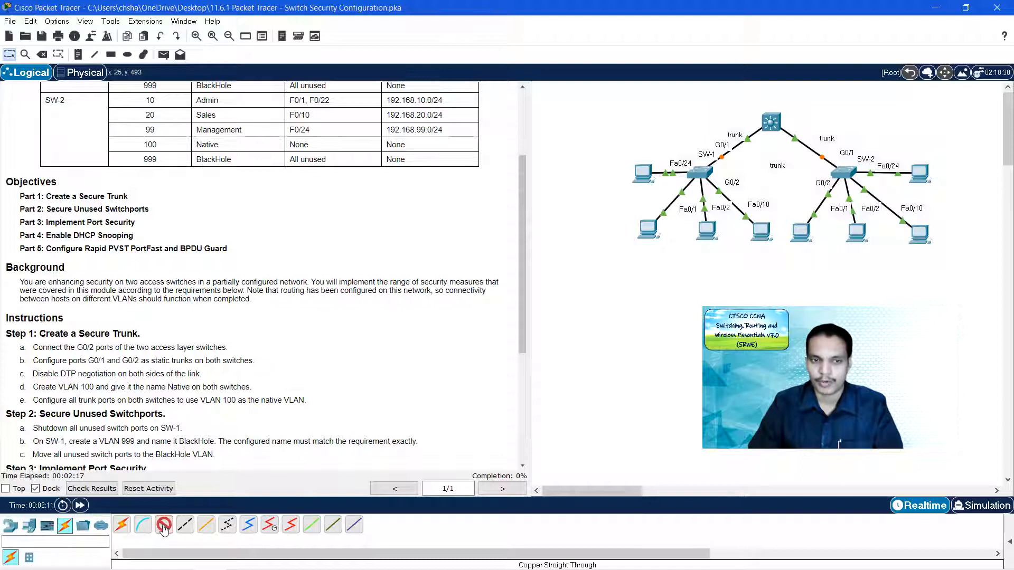
left_click(701, 172)
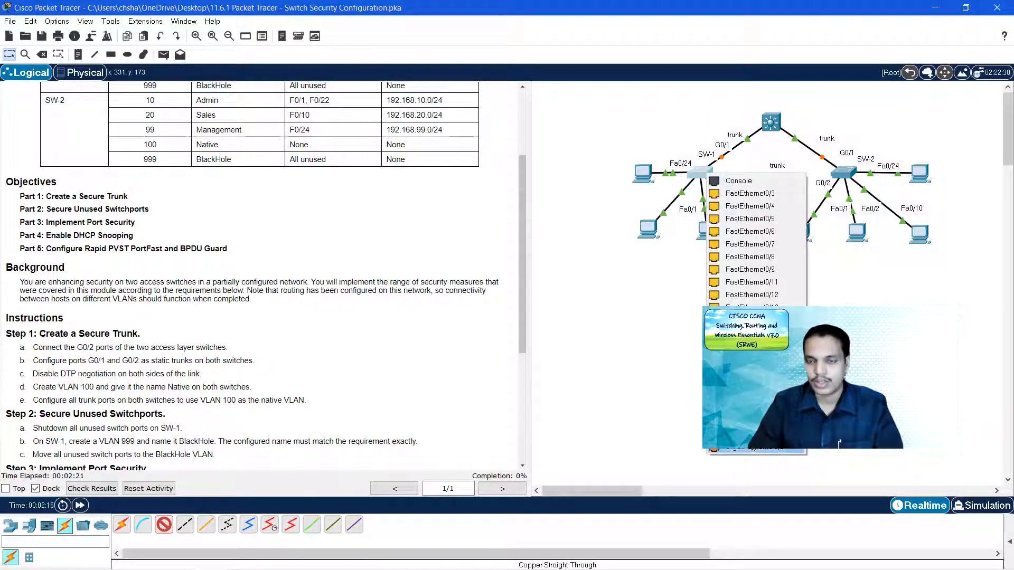
left_click(755, 448)
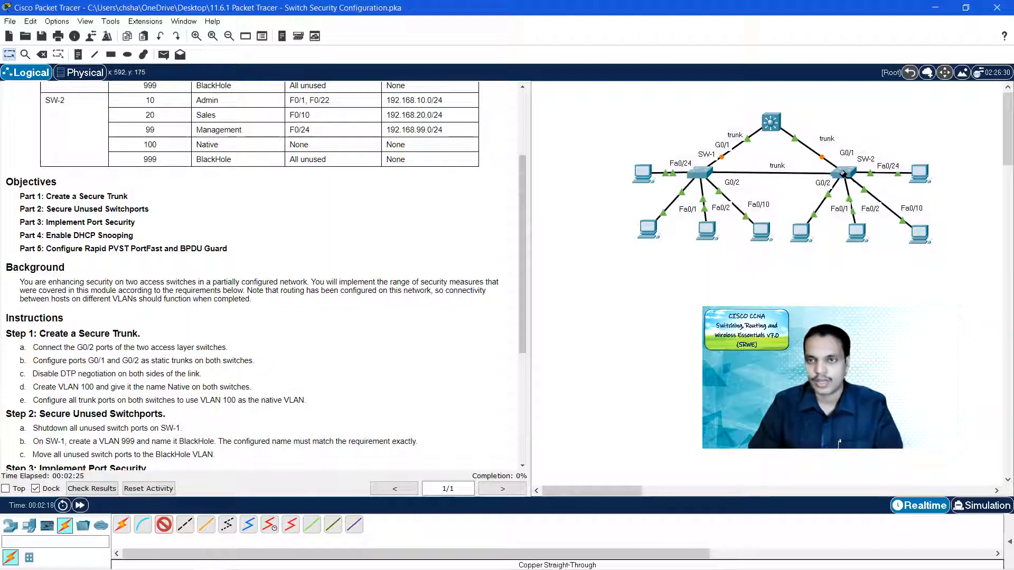
left_click(843, 173)
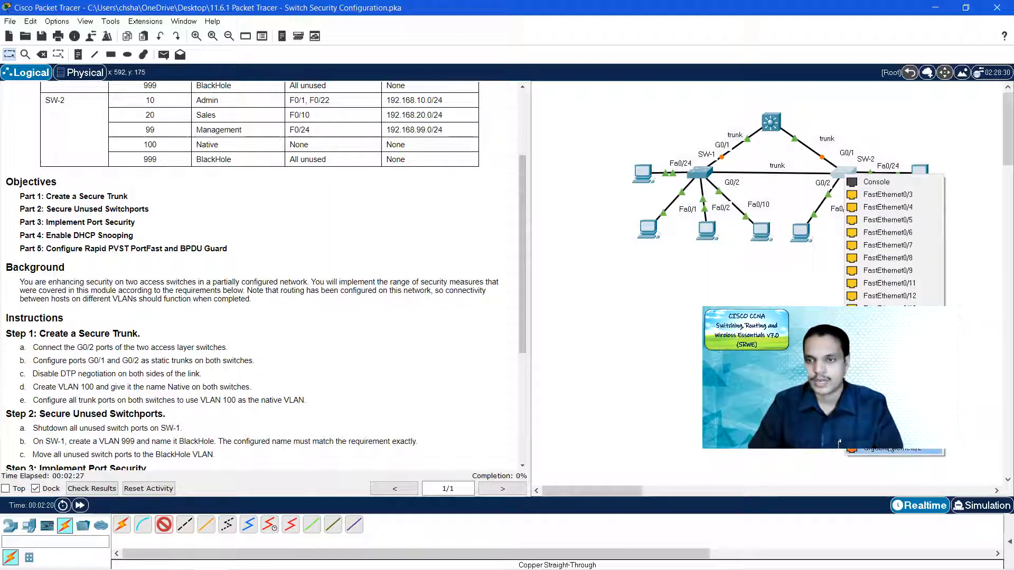
left_click(891, 449)
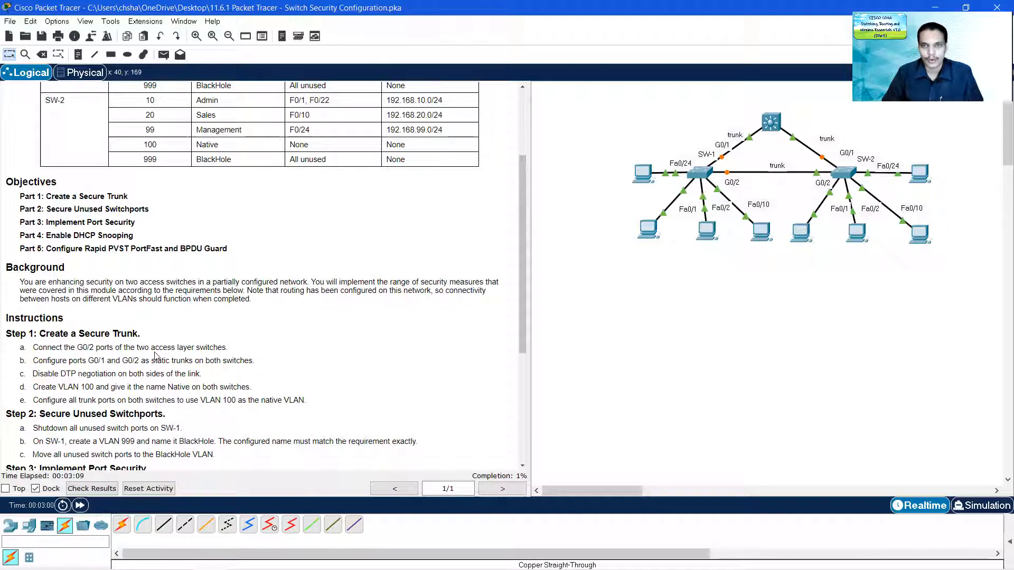
Step: Open the SW-1 command line beside the instructions, keep its window on top, and enter global configuration mode
left_click(704, 177)
left_click_drag(693, 296, 869, 311)
left_click(332, 445)
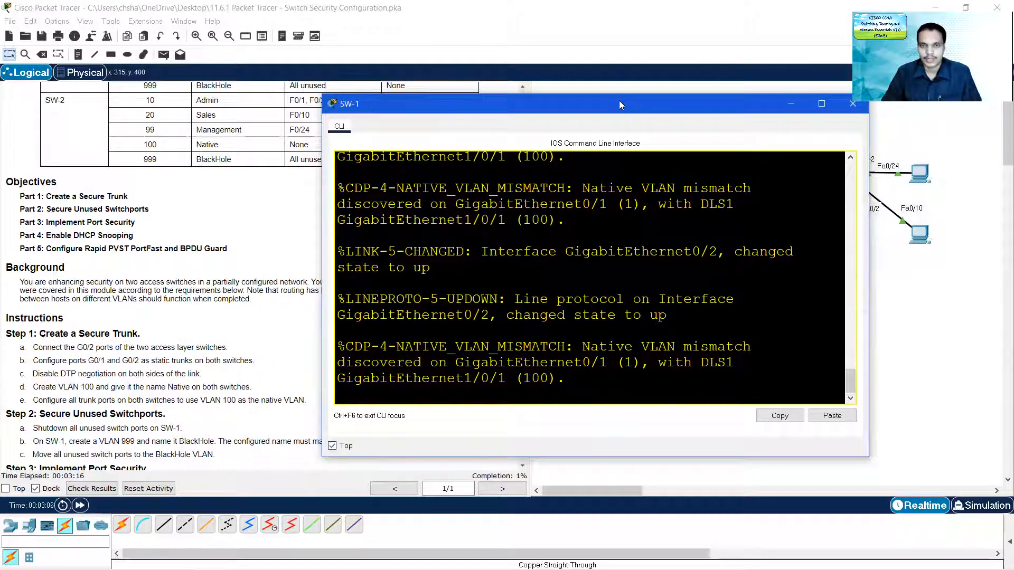
left_click_drag(619, 104, 777, 130)
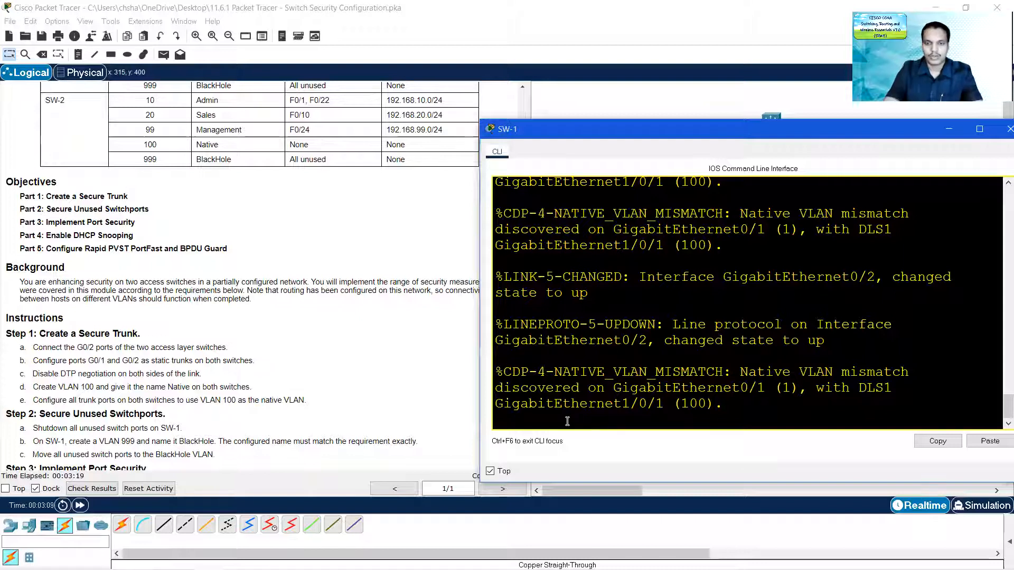
key("Return")
type("enable")
key("Return")
type("configure terminal")
key("Return")
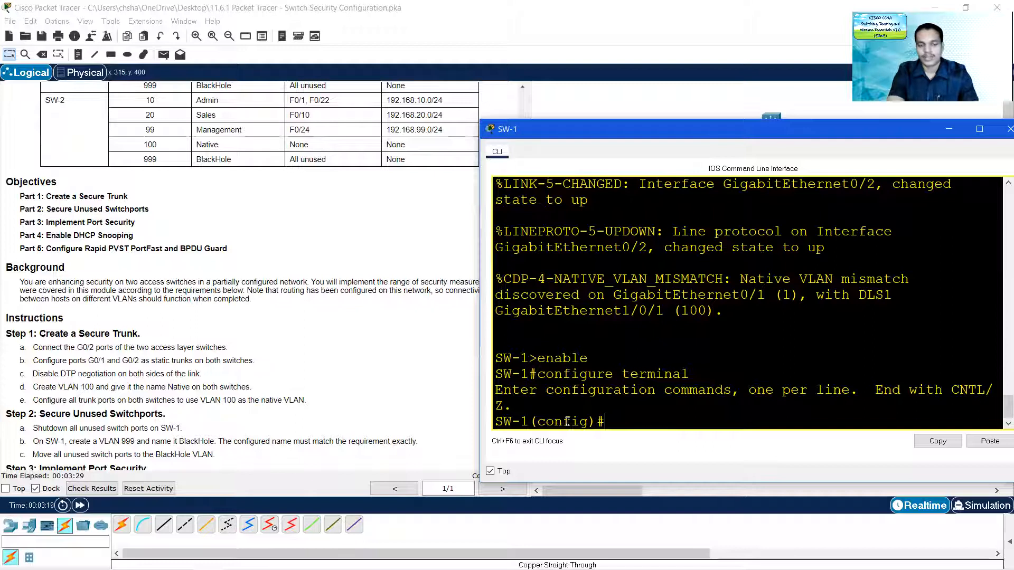
Step: Configure SW-1 interfaces g0/1-2 as static trunks with switchport mode trunk
type("i")
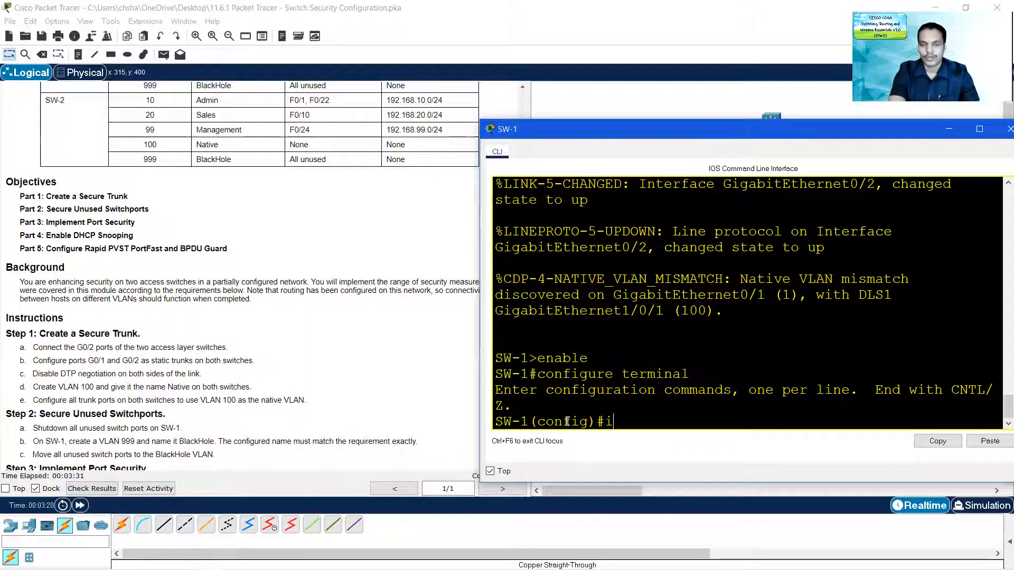
type("nt range g0")
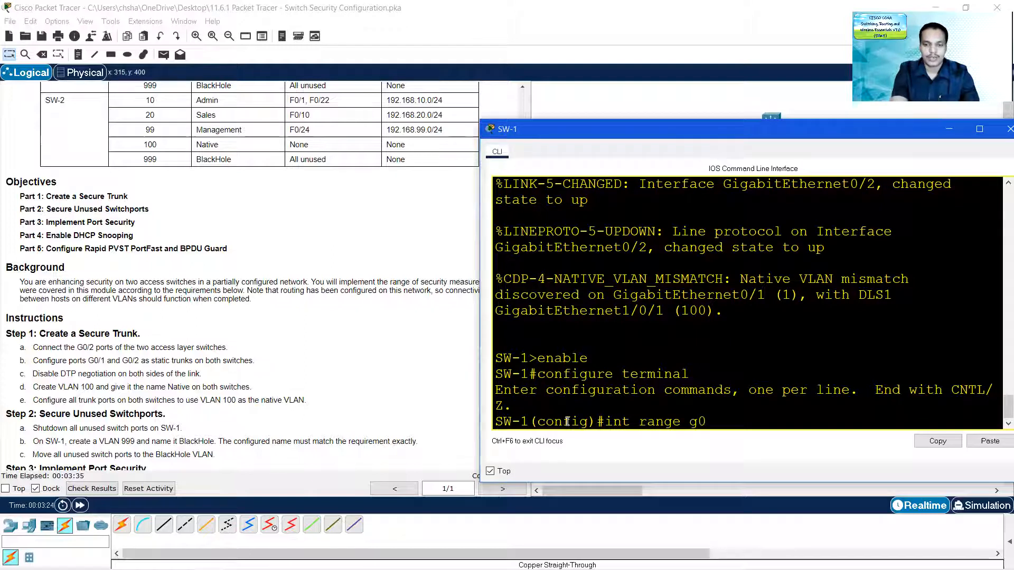
type("/1-2")
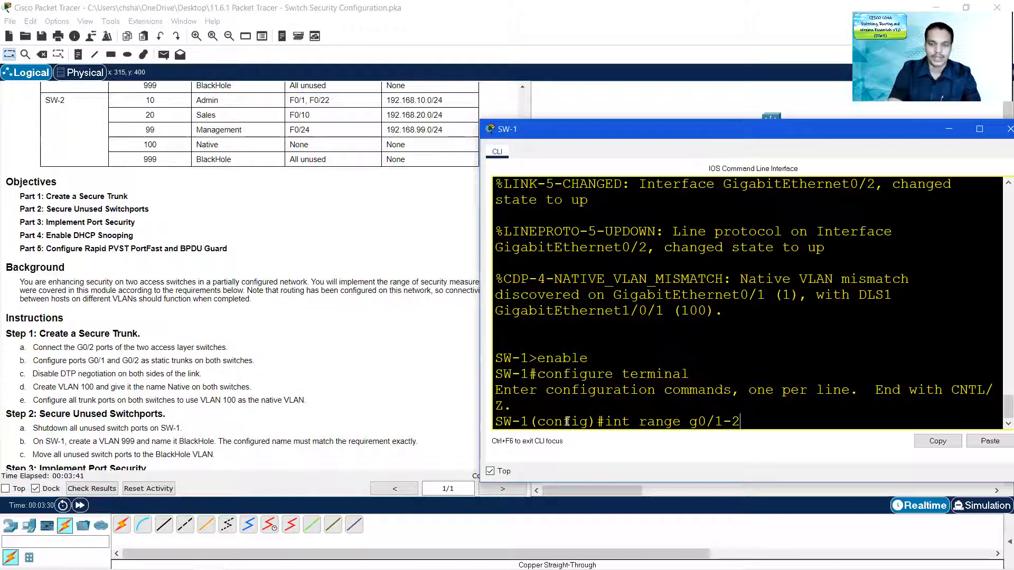
key("Return")
type("swit")
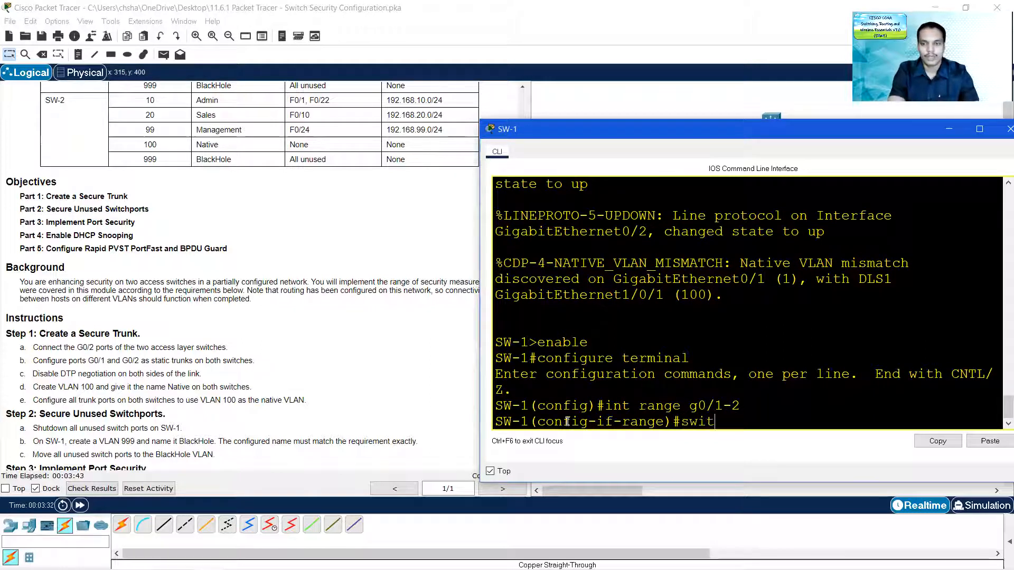
type("chport mode trunk")
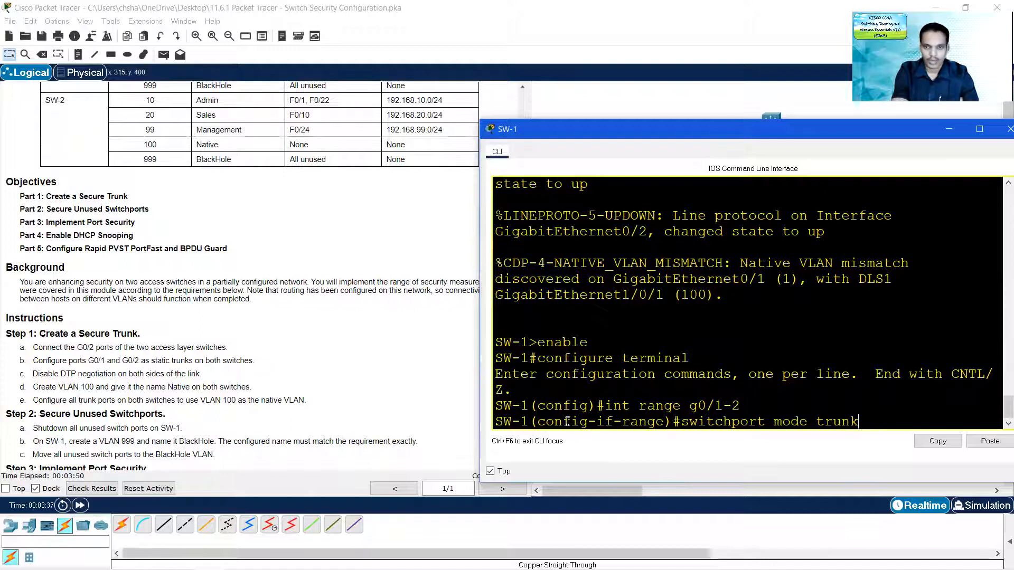
key("Return")
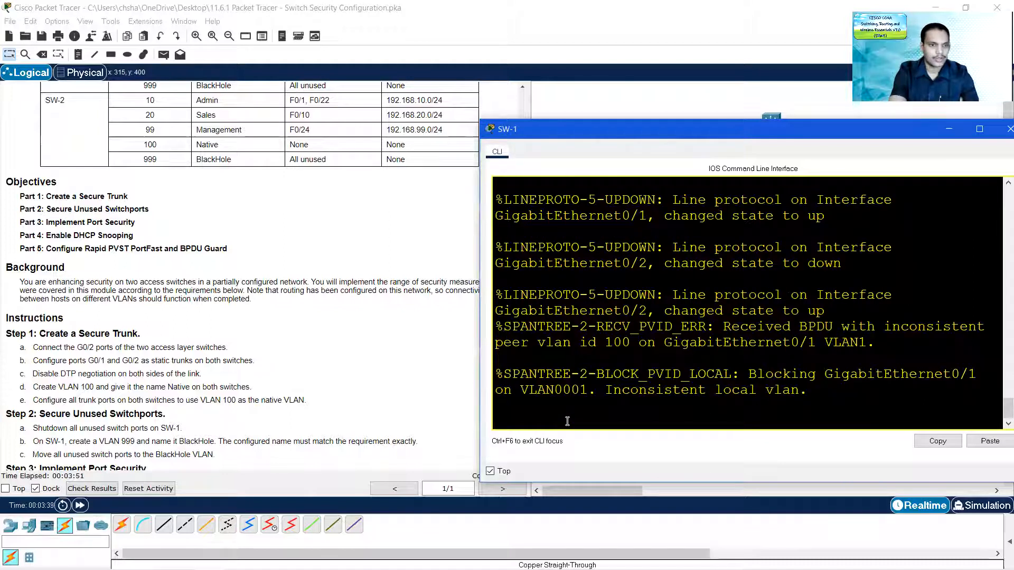
key("Return")
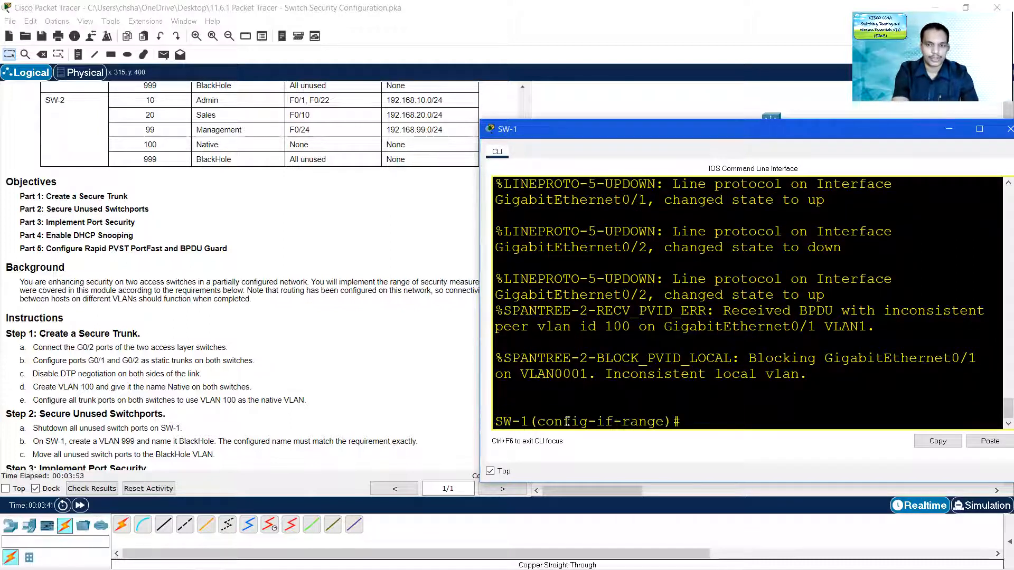
Step: Disable DTP negotiation on the SW-1 trunk ports with switchport nonegotiate
type("switchp")
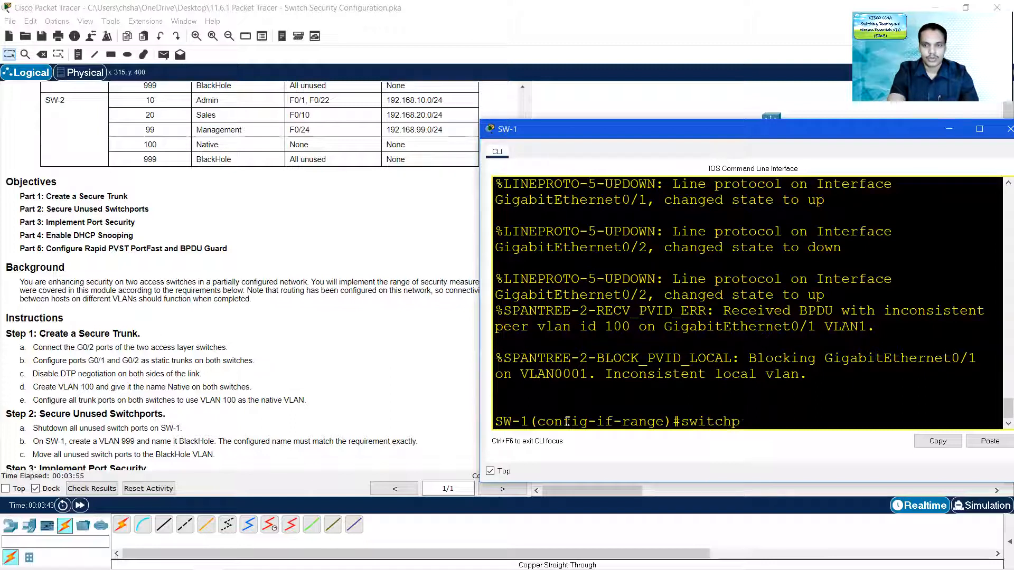
type("ort no")
key("Tab")
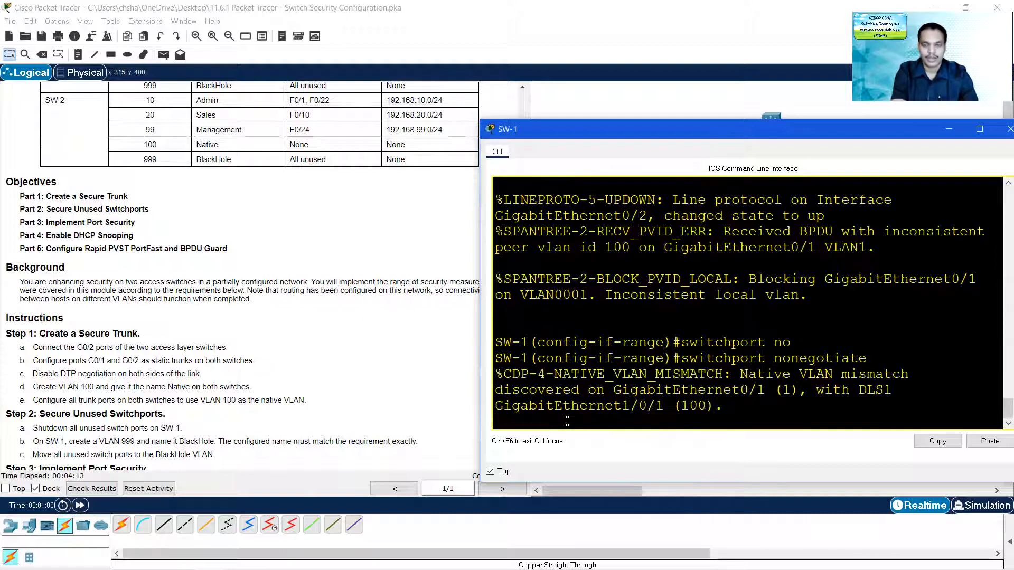
key("Return")
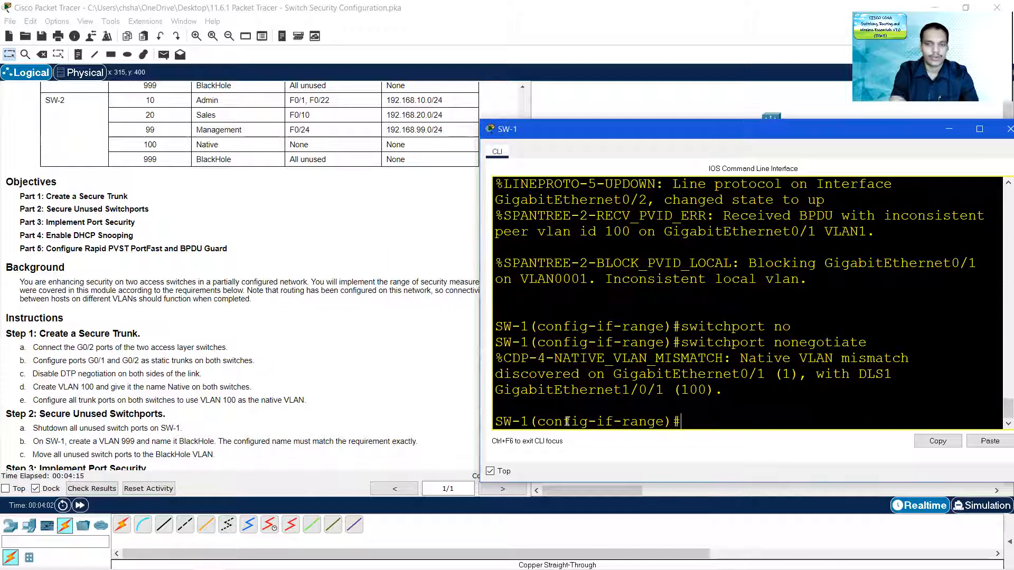
Step: Create VLAN 100 on SW-1 and name it Native
type("vlan")
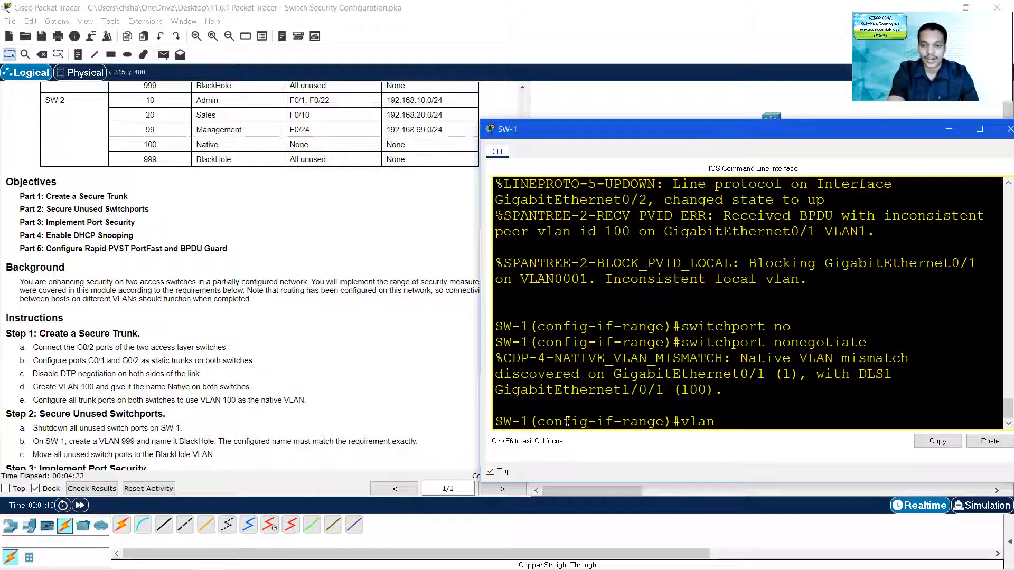
type(" 100")
key("Return")
type("name Native")
key("Return")
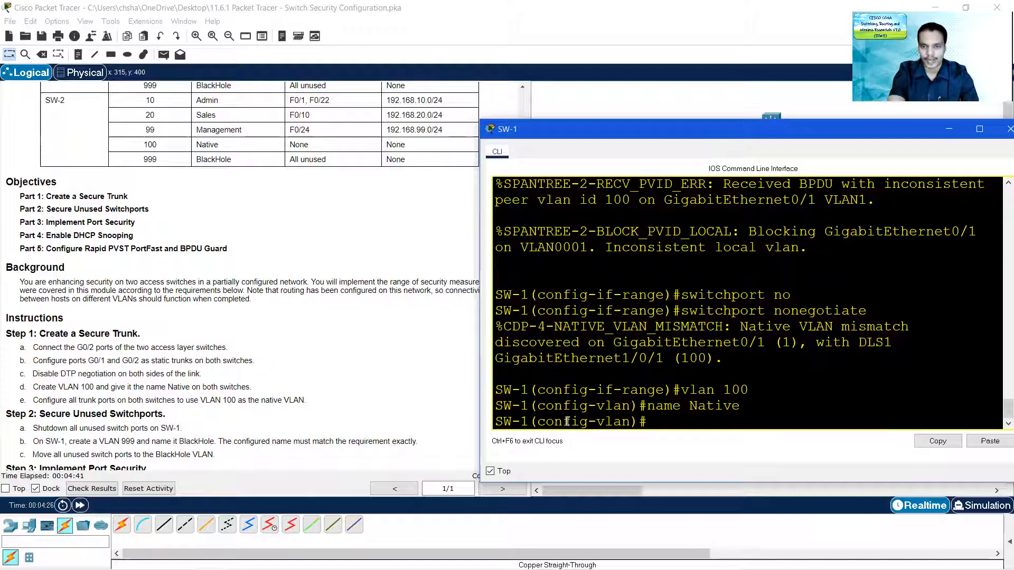
Step: Enter interface range configuration for g0/1-2 on SW-1
type("int range g/")
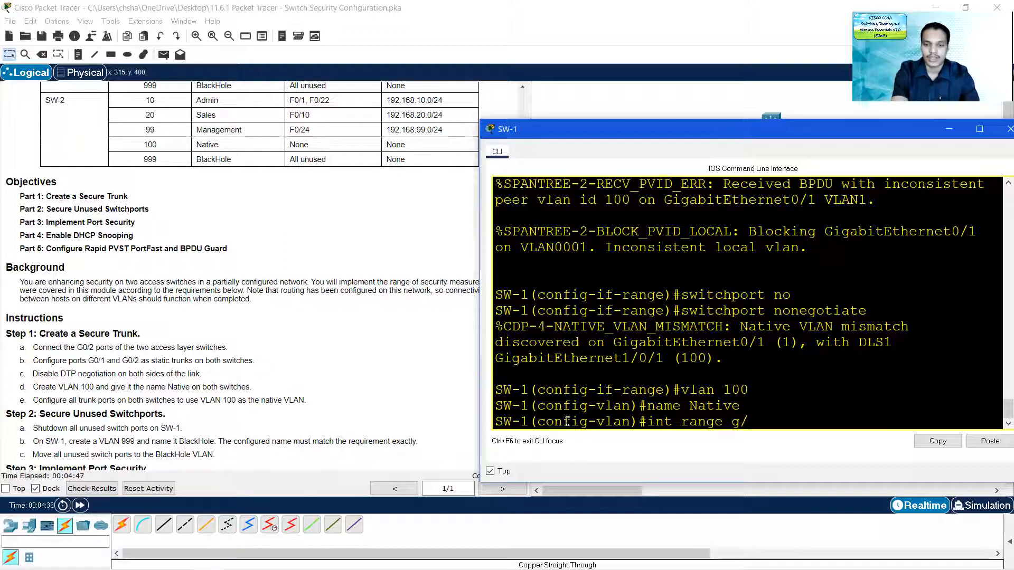
key("BackSpace")
type("0/1-2")
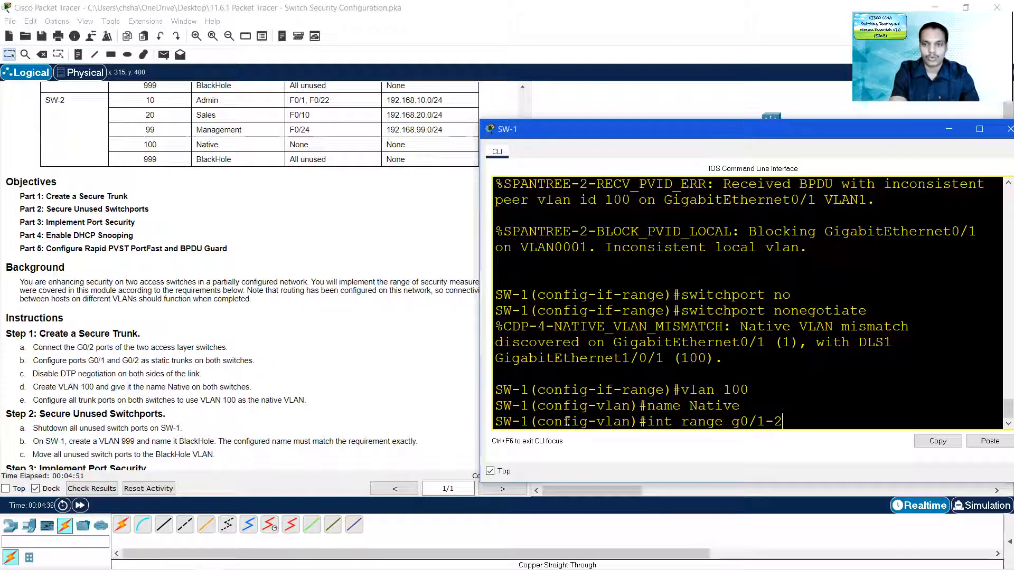
key("Return")
Step: Try to assign the native VLAN on the trunk ports with "switchport trunk vlan 100 native", checking the instruction for native VLAN 100
type("switchport ")
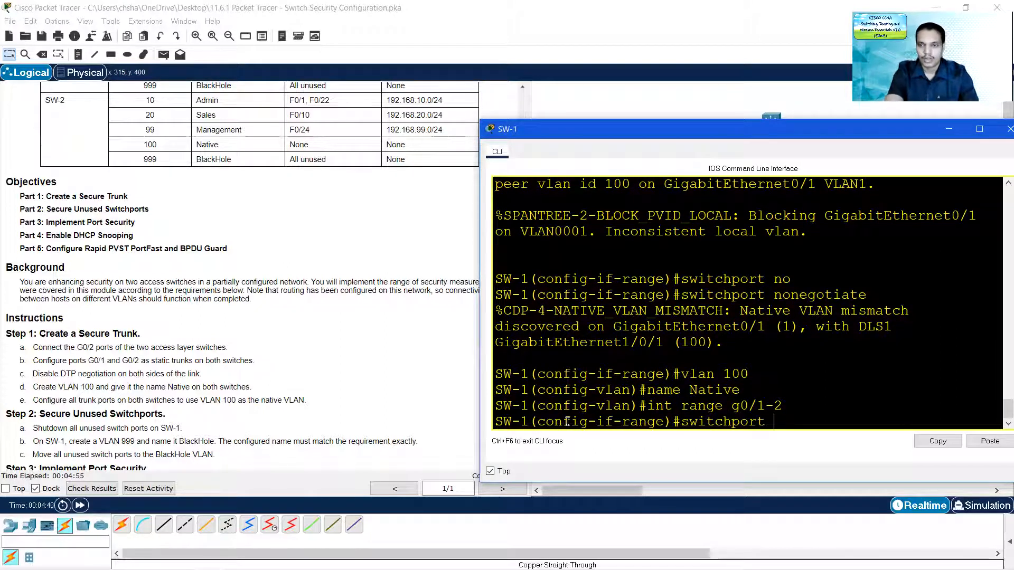
type("trn")
type("unk")
type(" vlan 100")
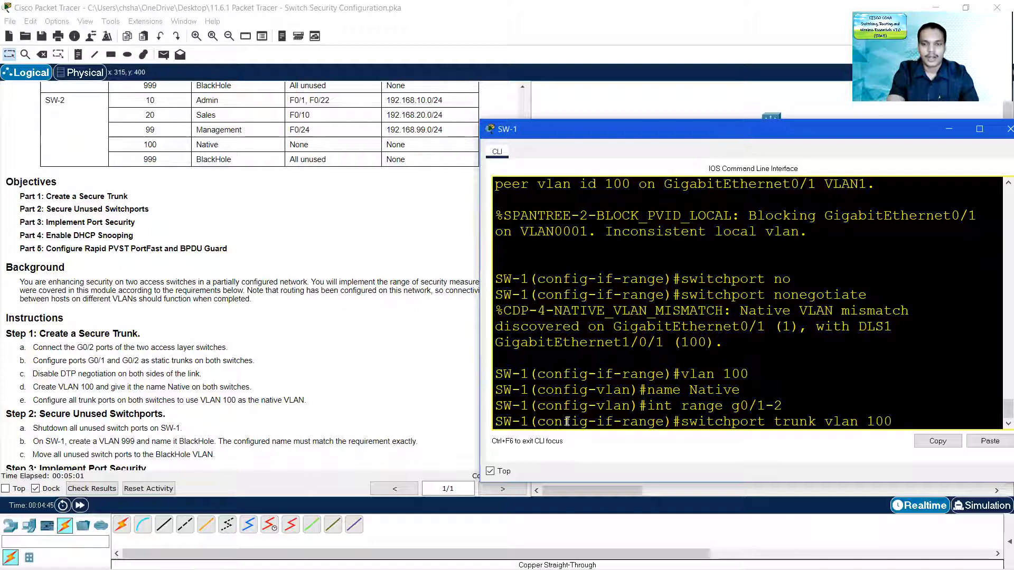
type(" native")
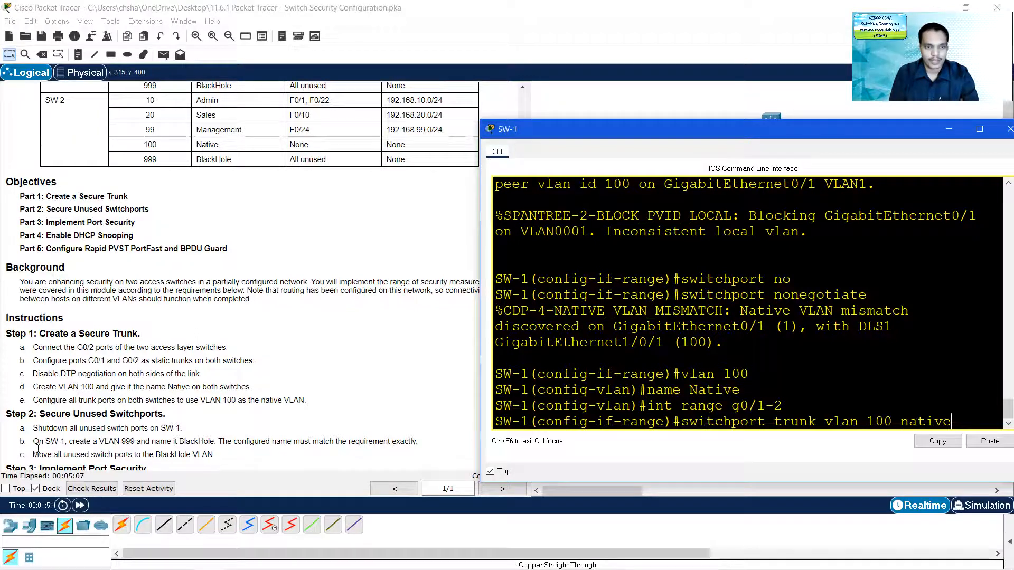
left_click_drag(32, 403, 306, 402)
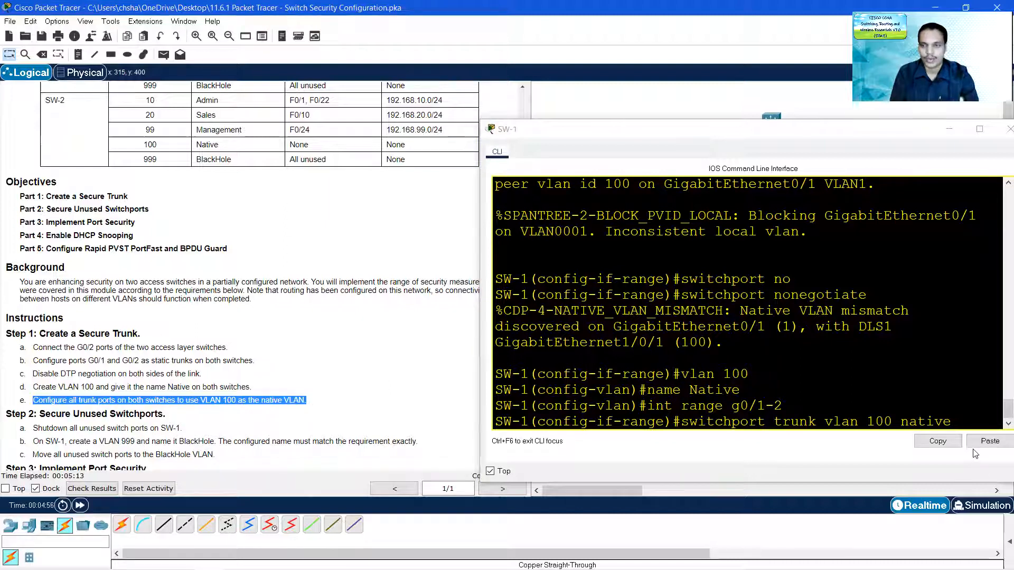
left_click(966, 425)
key("Return")
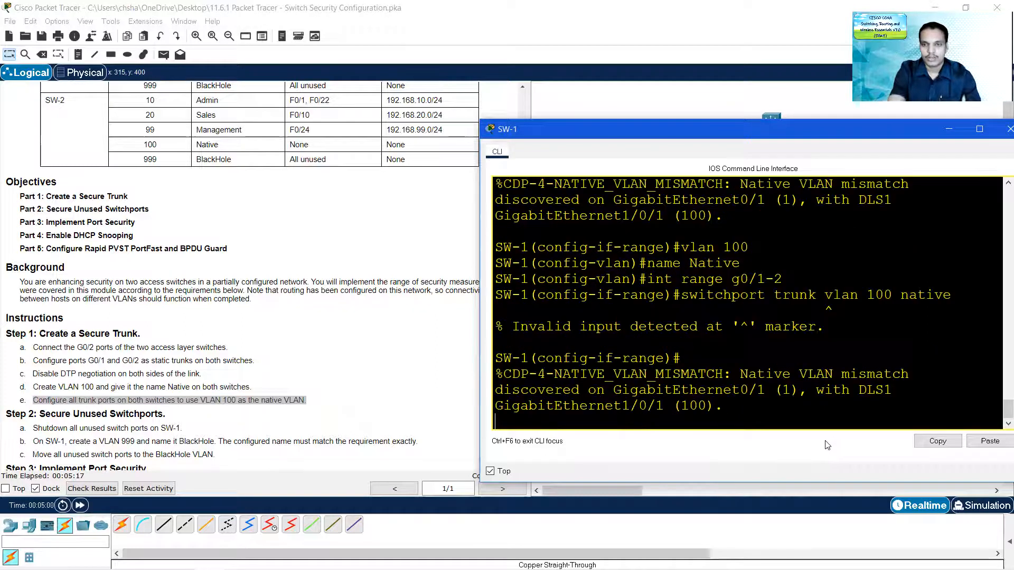
Step: Set VLAN 100 as the native VLAN on SW-1's g0/1-2 trunk ports with "switchport trunk native vlan 100"
type("s")
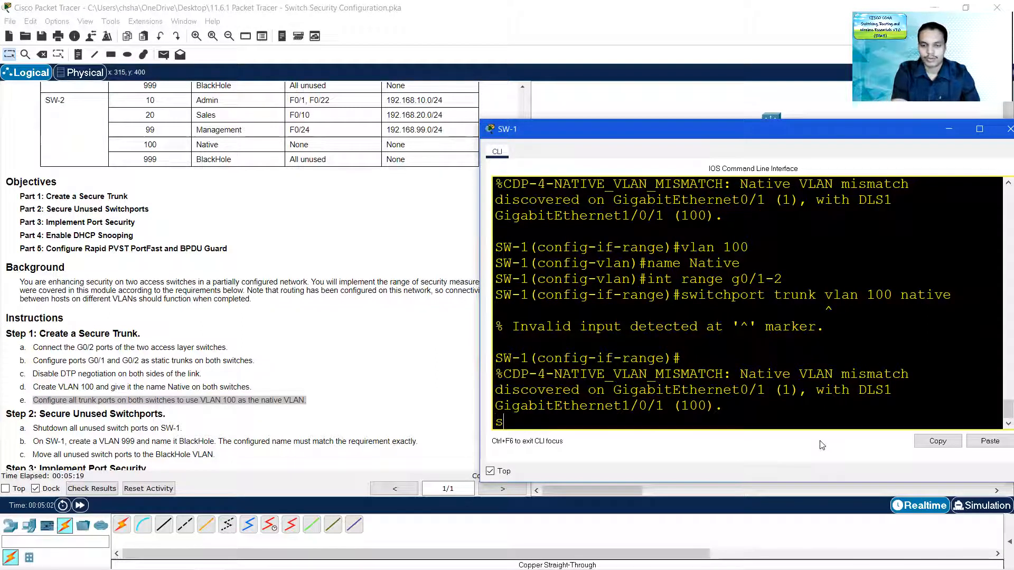
key("Up")
key("BackSpace")
key("BackSpace")
key("BackSpace")
key("BackSpace")
key("BackSpace")
key("BackSpace")
key("BackSpace")
key("BackSpace")
key("BackSpace")
key("BackSpace")
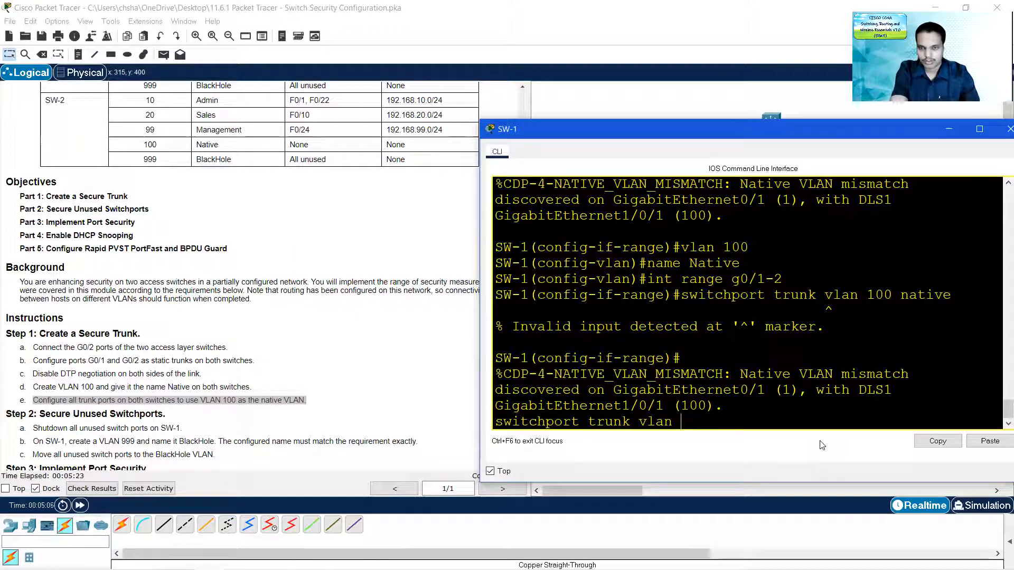
key("BackSpace")
key("BackSpace")
key("BackSpace")
key("BackSpace")
key("BackSpace")
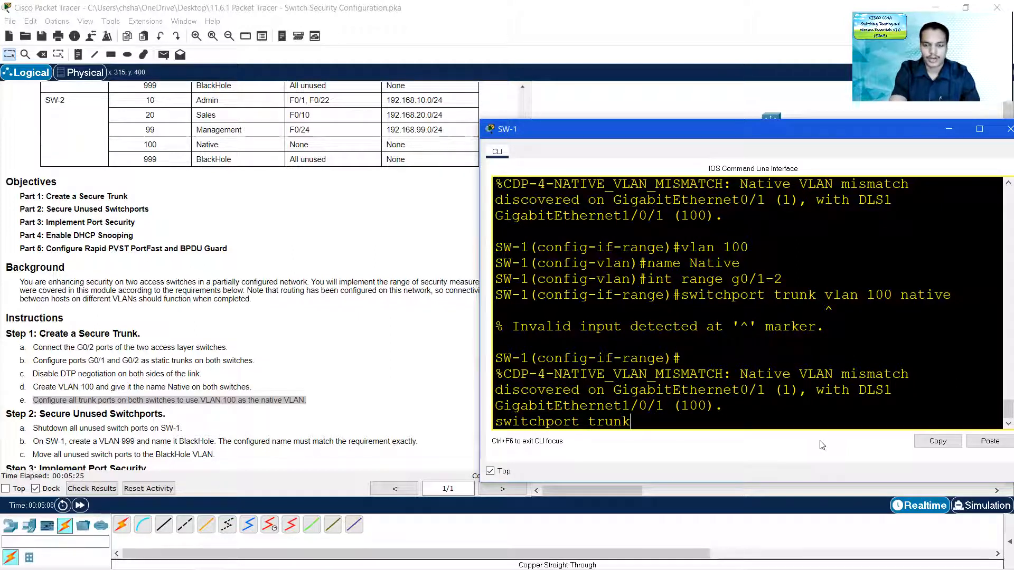
type("vlan")
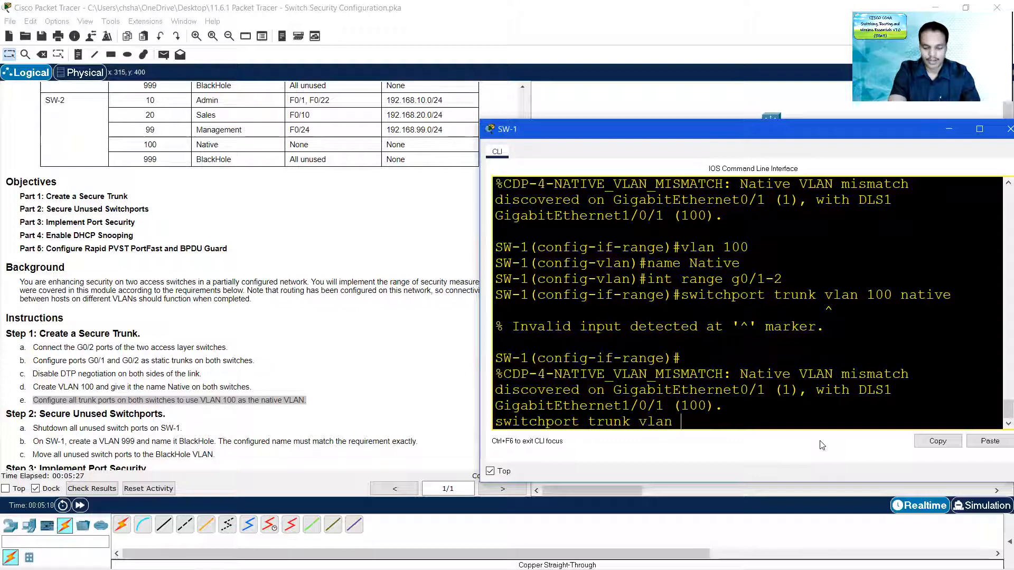
key("BackSpace")
key("BackSpace")
key("BackSpace")
key("BackSpace")
key("BackSpace")
type("native vlan 100")
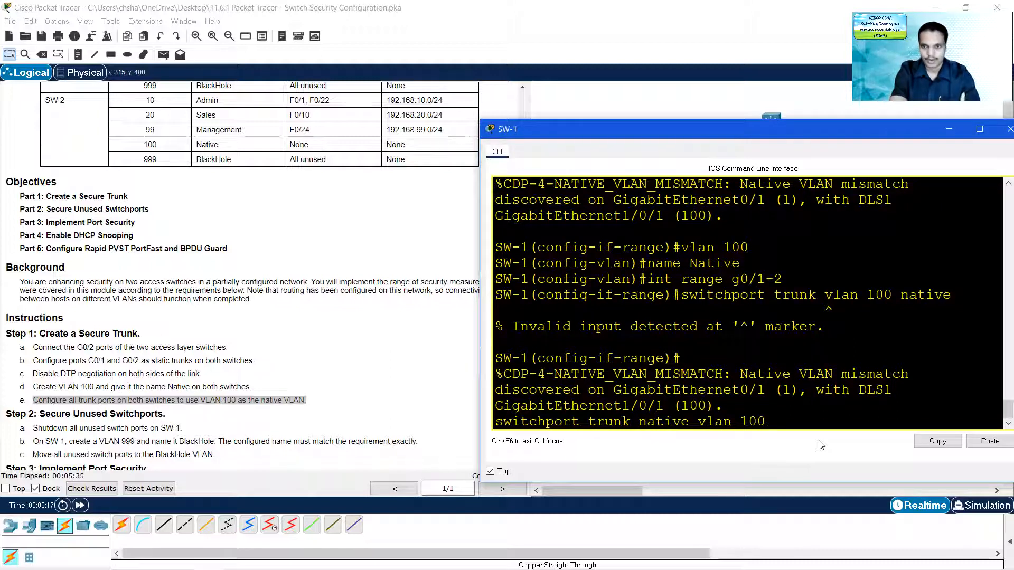
key("Return")
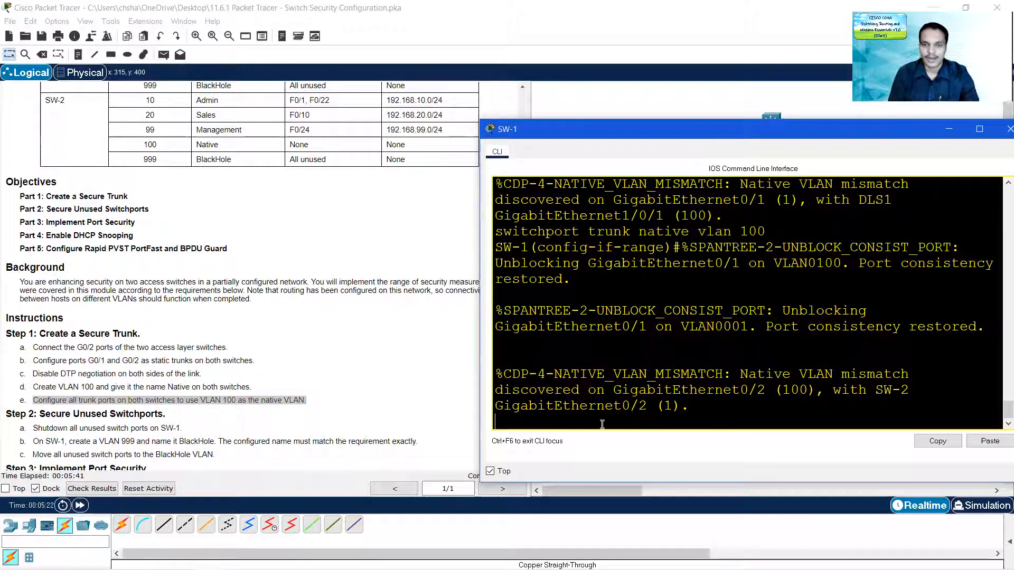
Step: Open SW-2's command line and enter global configuration mode with enable and conf t
left_click(950, 130)
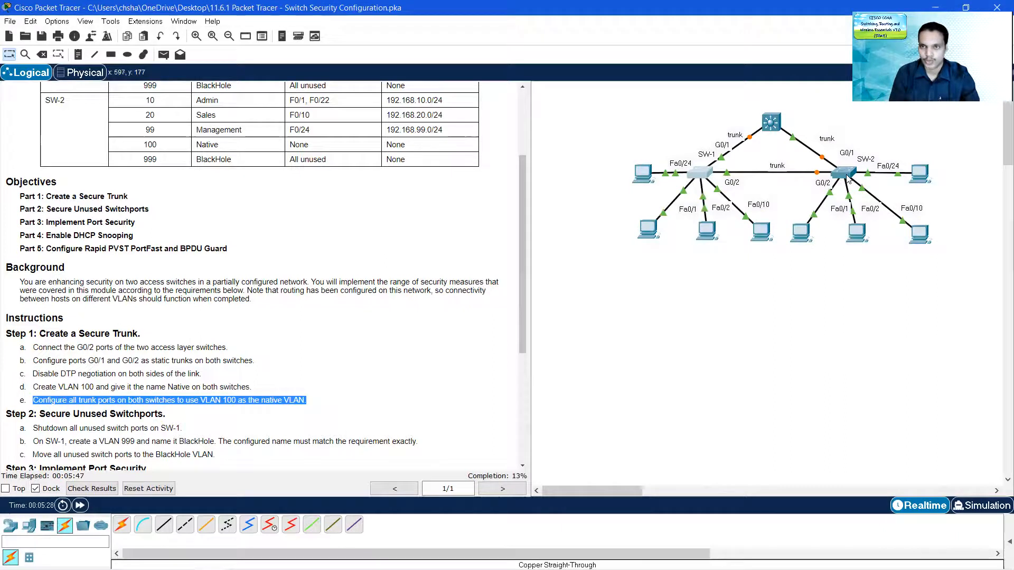
left_click(846, 176)
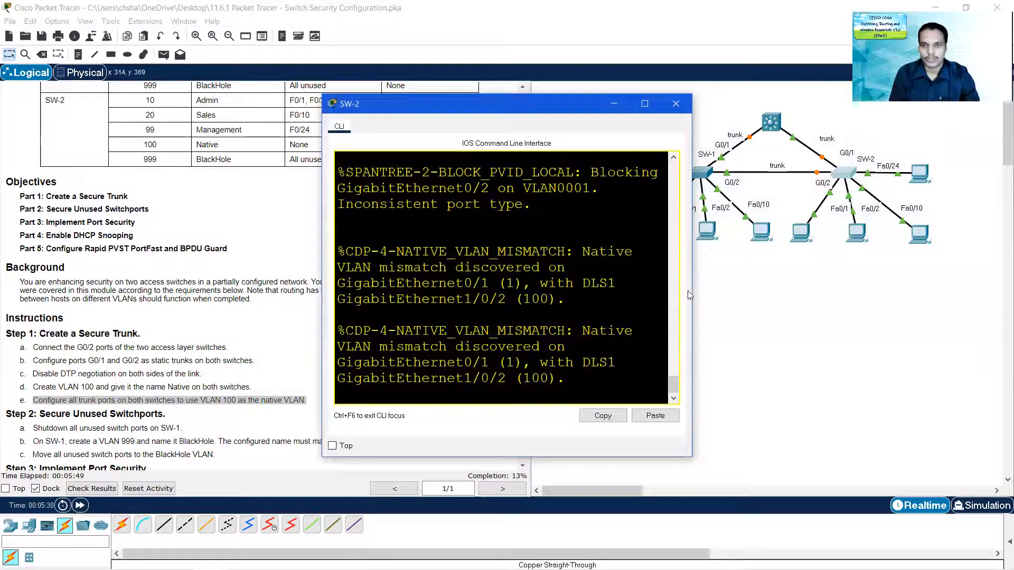
left_click_drag(693, 291, 914, 290)
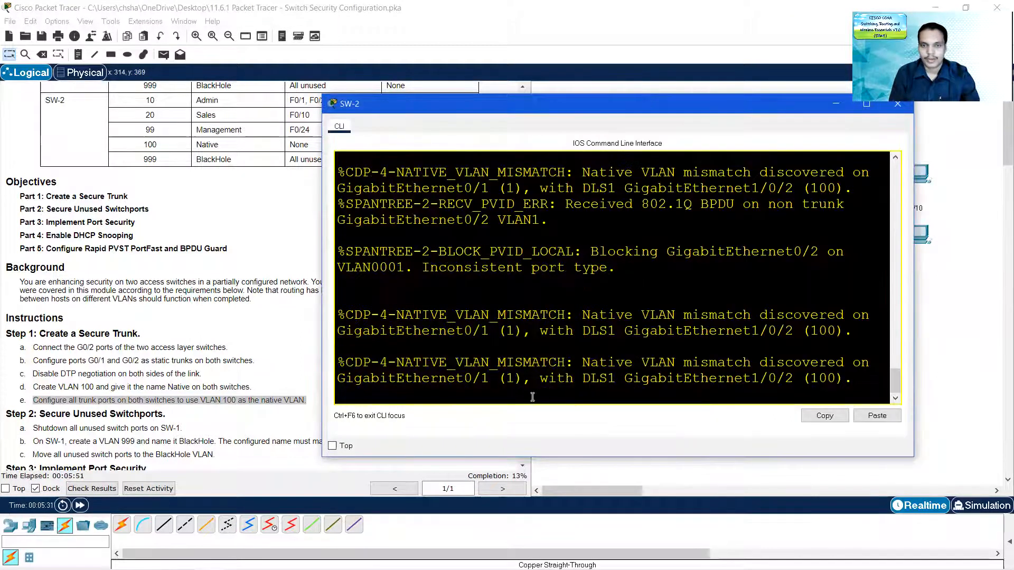
key("Return")
type("enable")
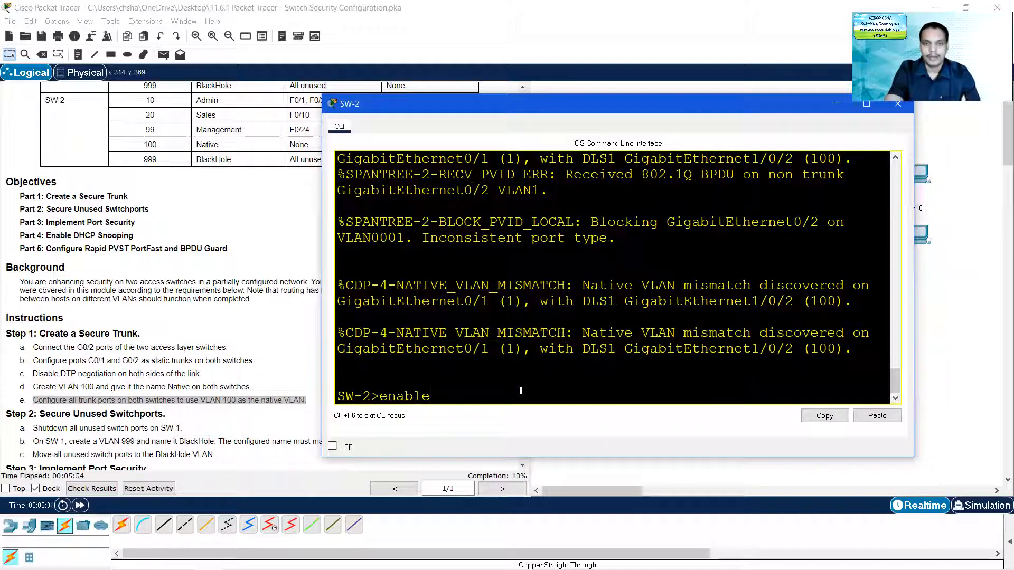
key("Return")
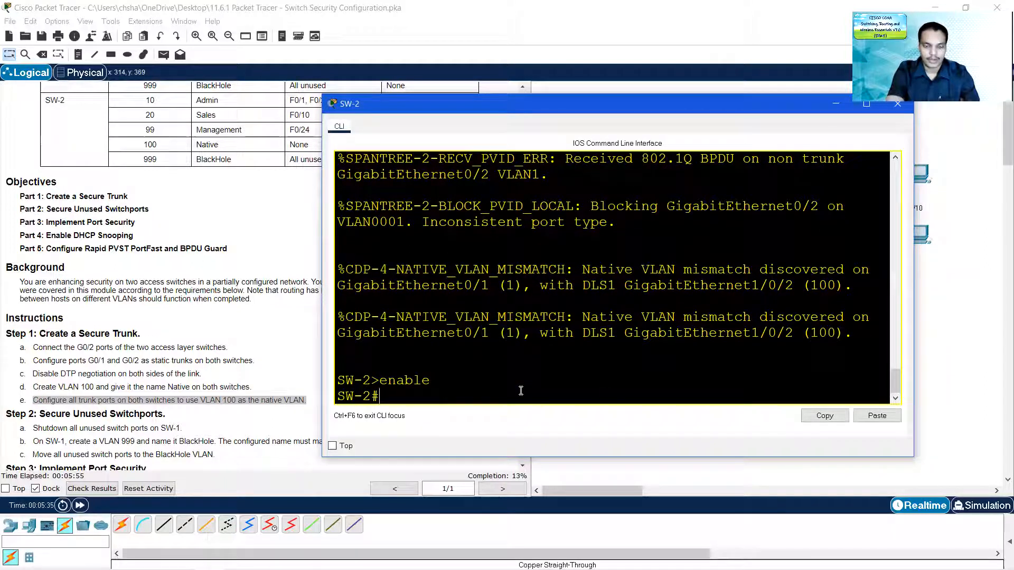
type("con")
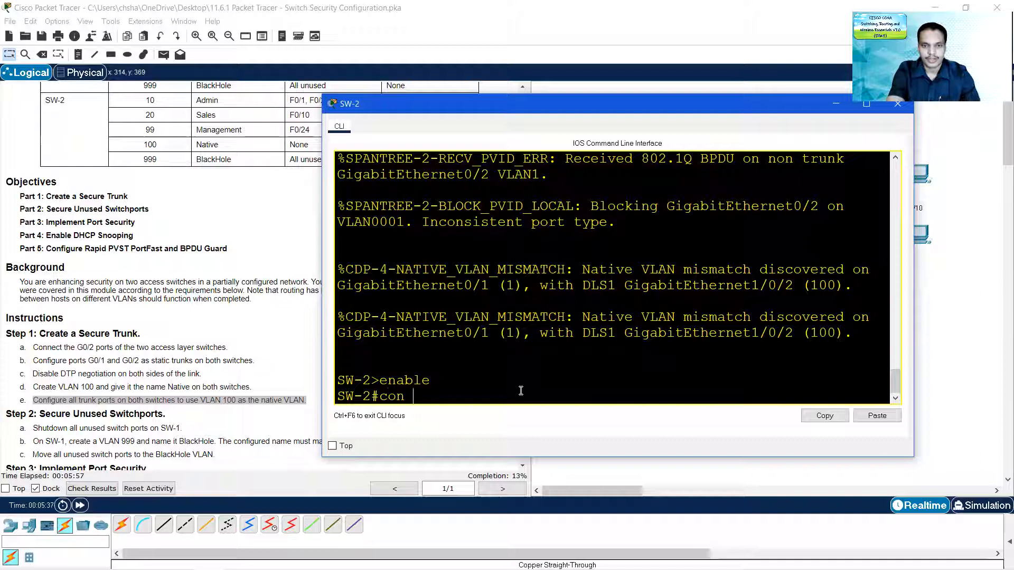
type("f t")
key("Return")
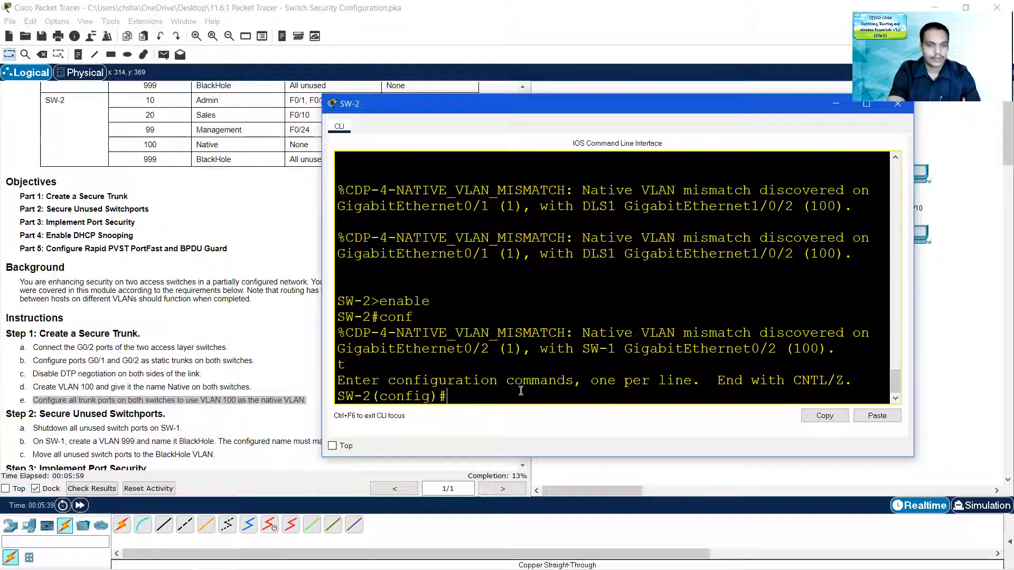
type("int range")
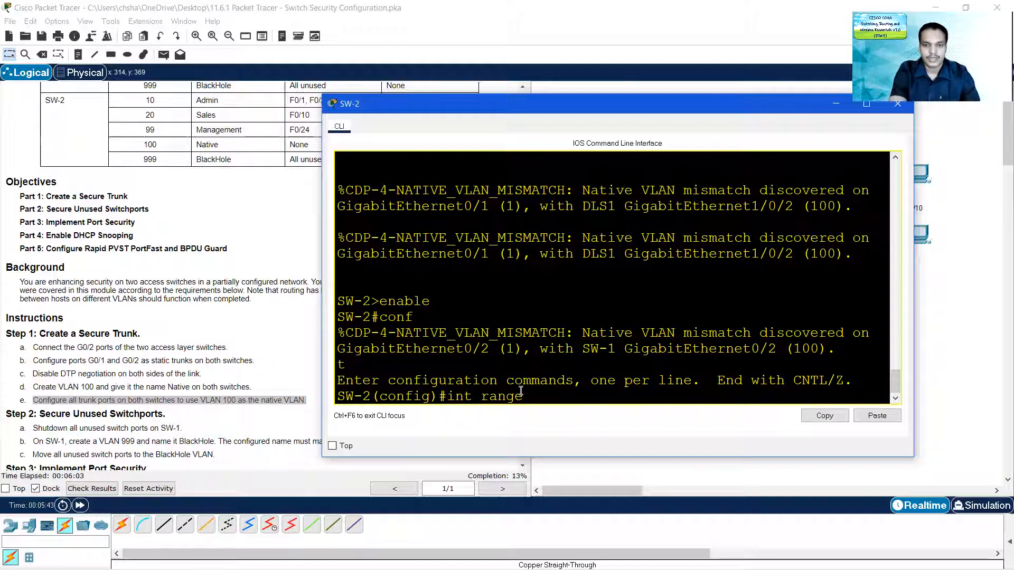
key("BackSpace")
key("BackSpace")
key("BackSpace")
key("BackSpace")
key("BackSpace")
key("BackSpace")
key("BackSpace")
key("BackSpace")
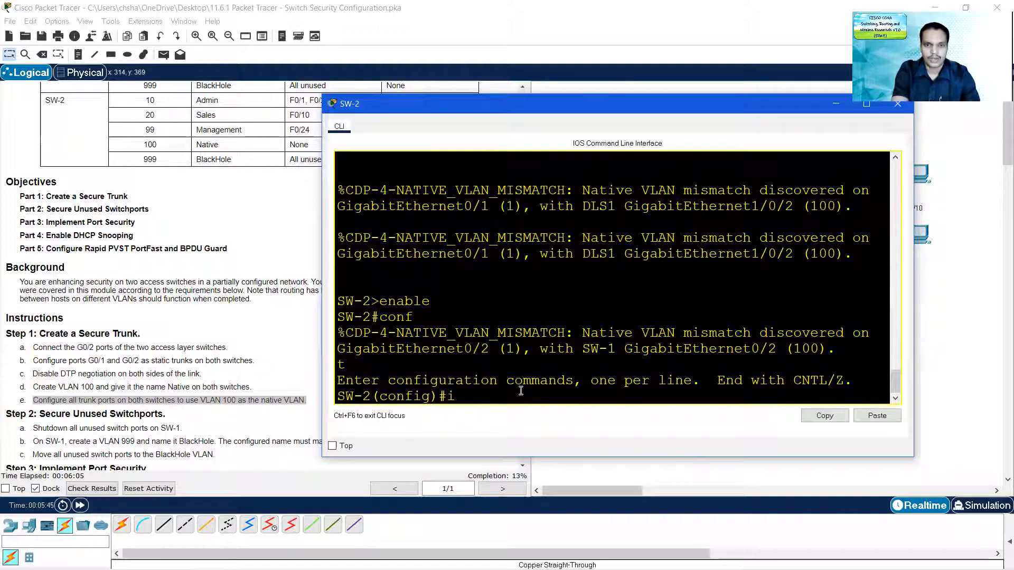
Step: Create VLAN 100 on SW-2 and name it Native
type("vlan 100")
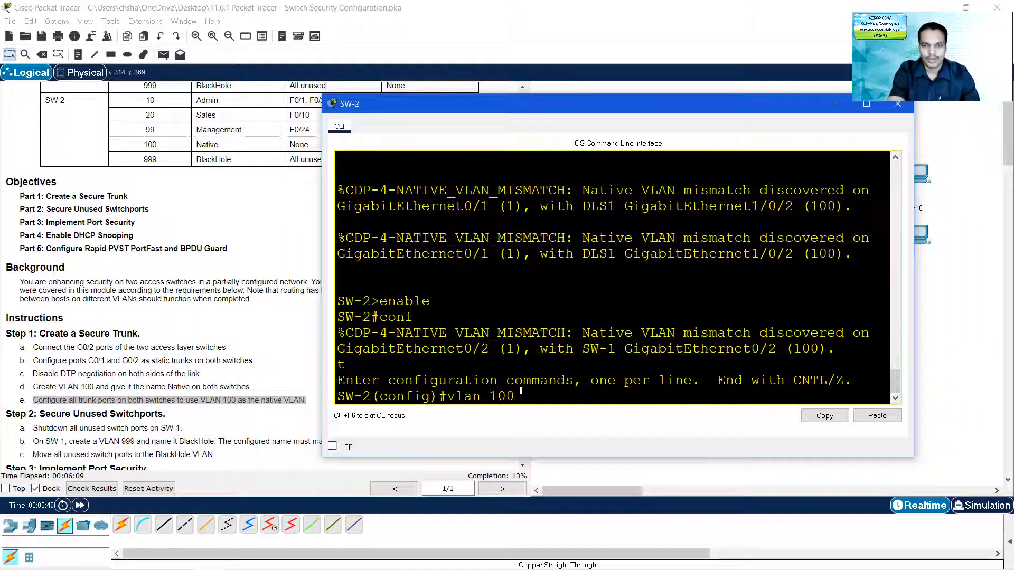
key("Return")
type("name Native")
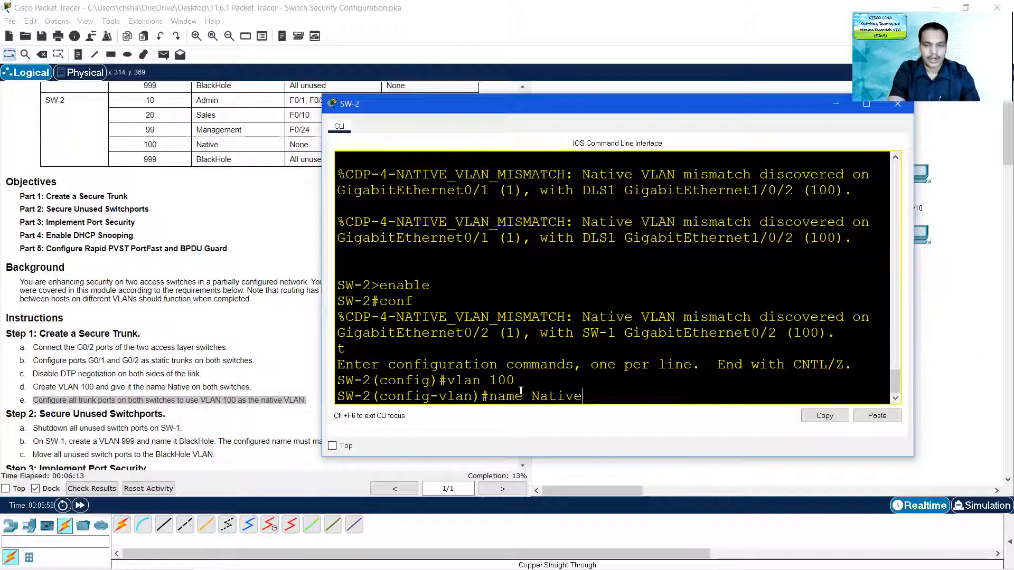
key("Return")
Step: Configure interface range g0/1-2 on SW-2 as static trunks with "switchport mode trunk"
type("ig-vlan)#int range g0/1-2")
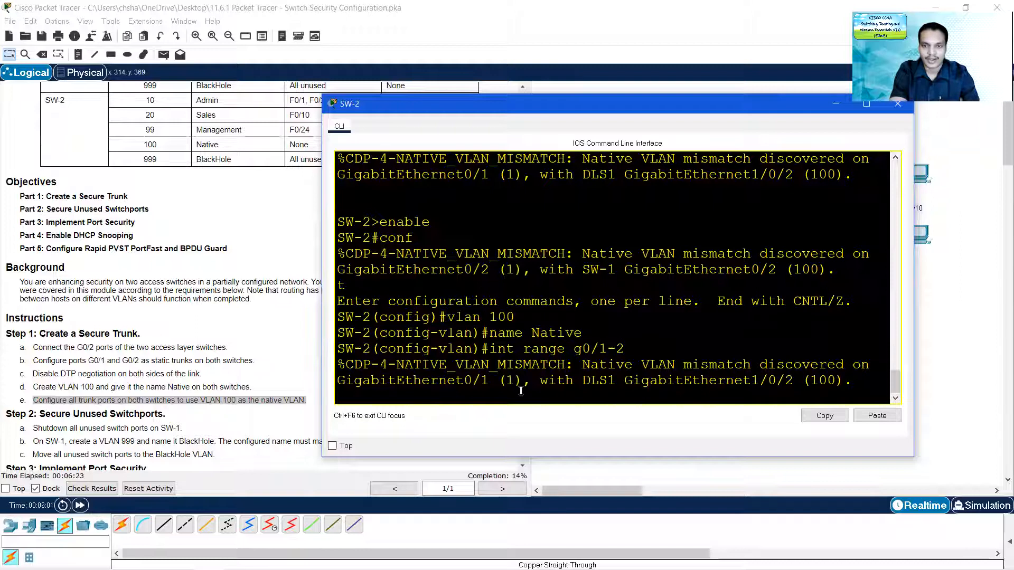
type("switchport mode trunk")
key("Return")
Step: Disable DTP negotiation on SW-2's g0/1-2 trunk ports with "switchport nonegotiate"
type("switchpo")
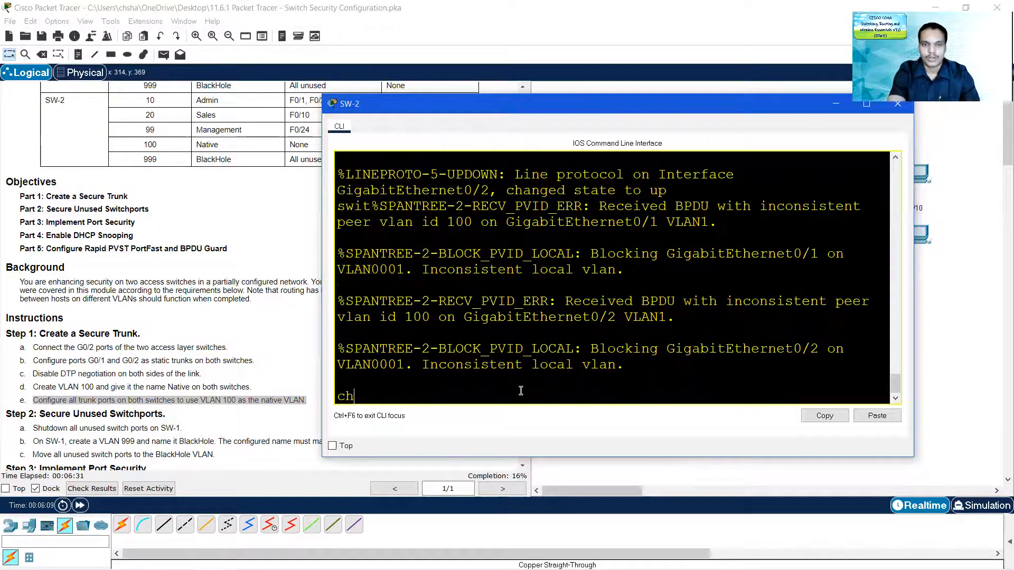
type("rt")
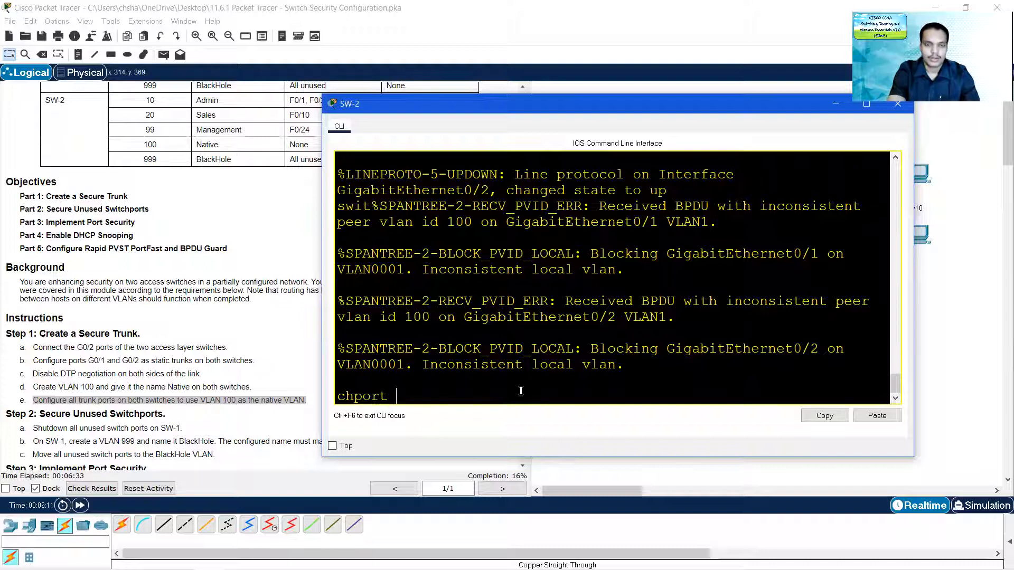
type(" no")
key("Tab")
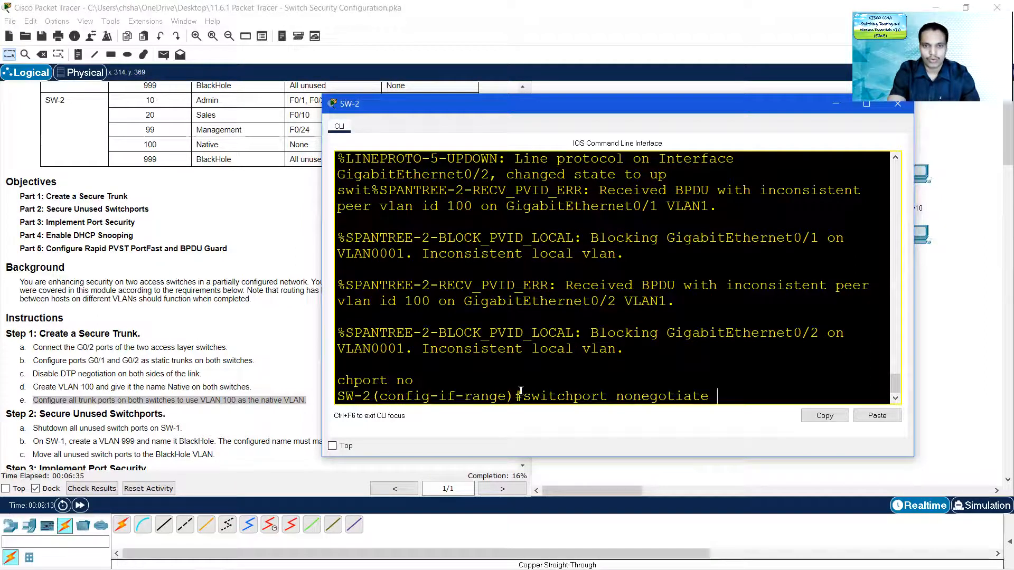
key("Return")
Step: Set VLAN 100 as the native VLAN on SW-2's trunk ports with "switchport trunk native vlan 100"
type("switchpo")
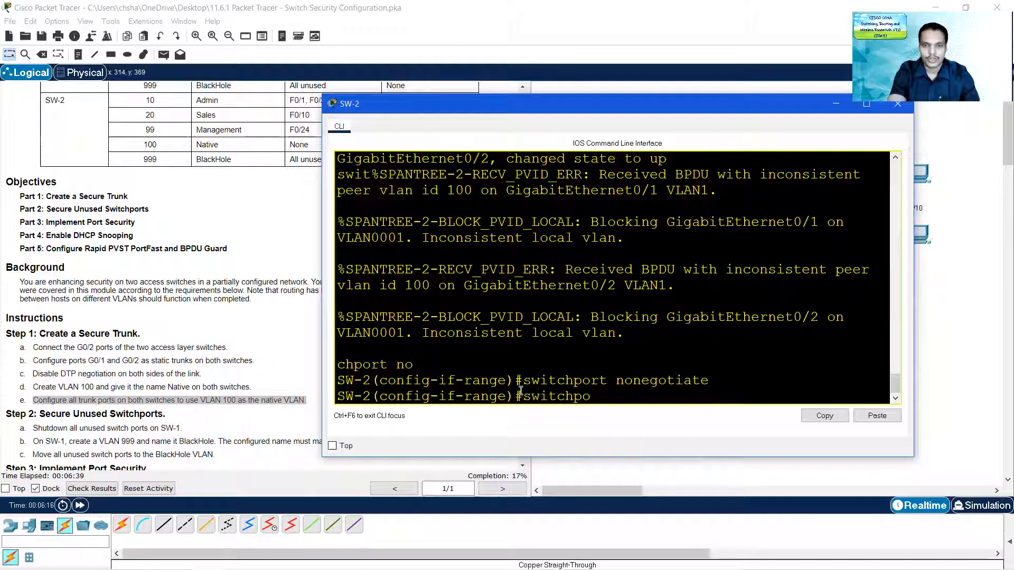
type("rt run")
key("BackSpace")
key("BackSpace")
type("tr")
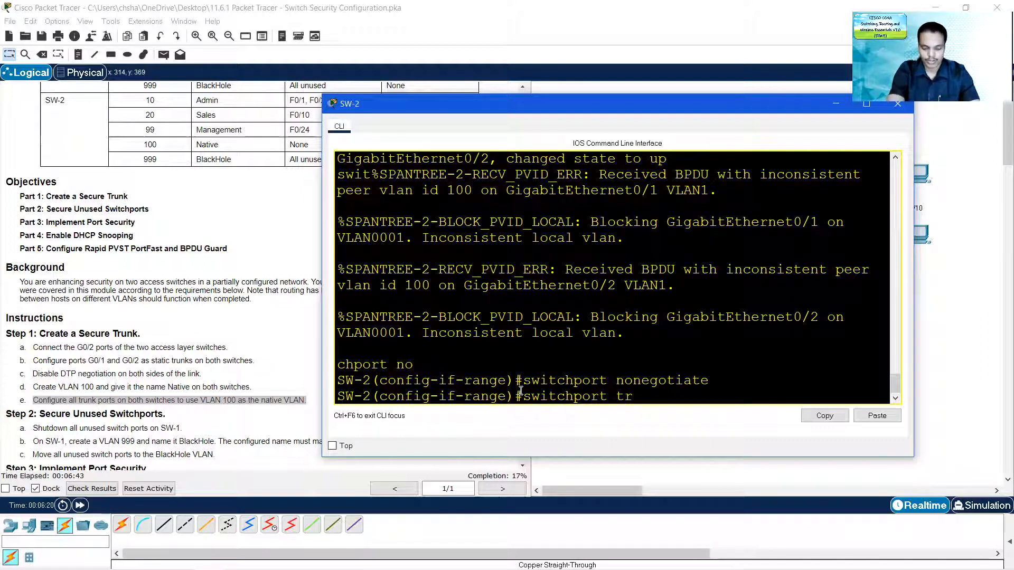
type("unk native vlan 100")
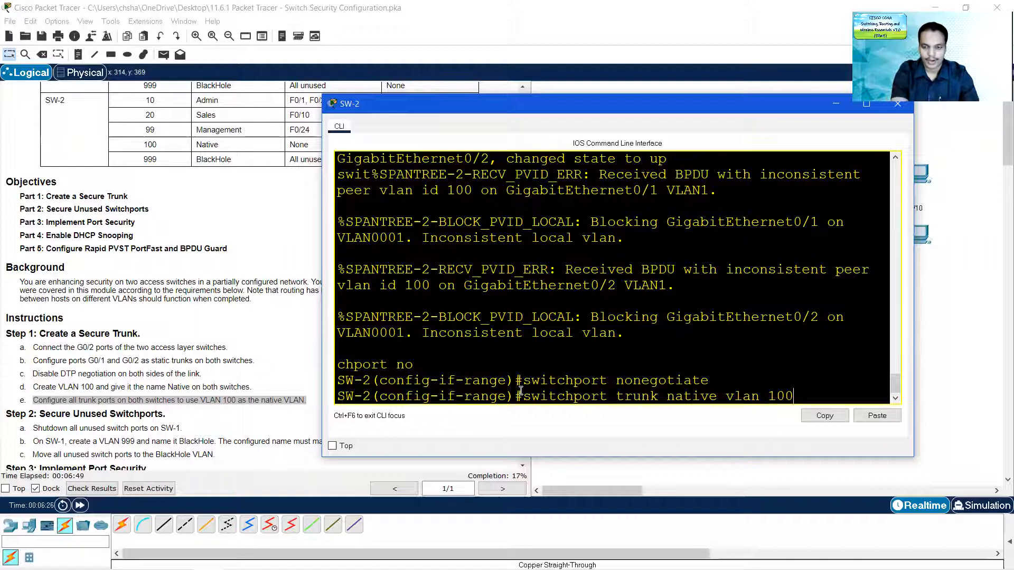
key("Return")
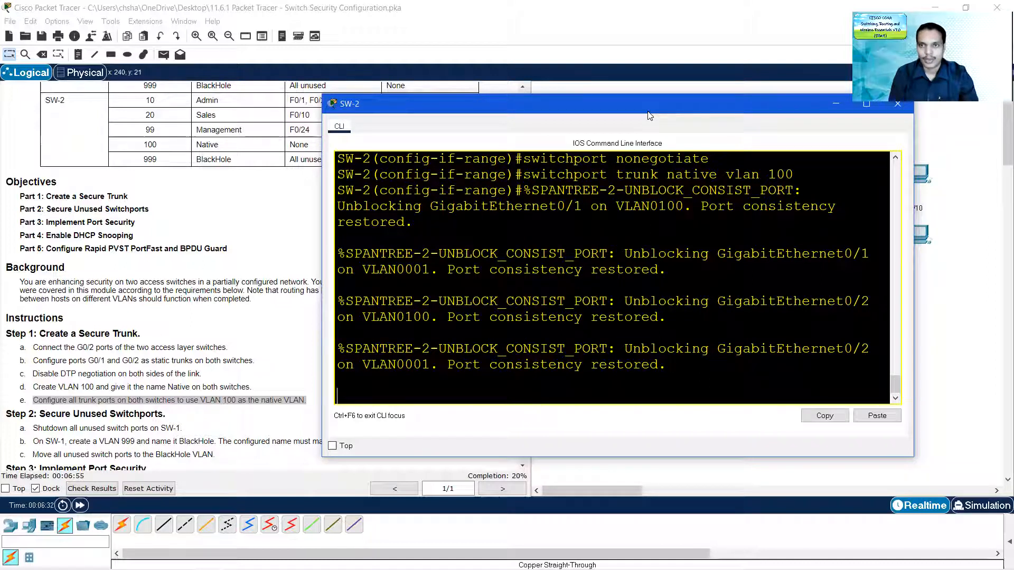
Step: Review the Step 1 instructions on the G0/1 and G0/2 trunks, DTP negotiation and the Native VLAN name
left_click_drag(649, 115, 706, 178)
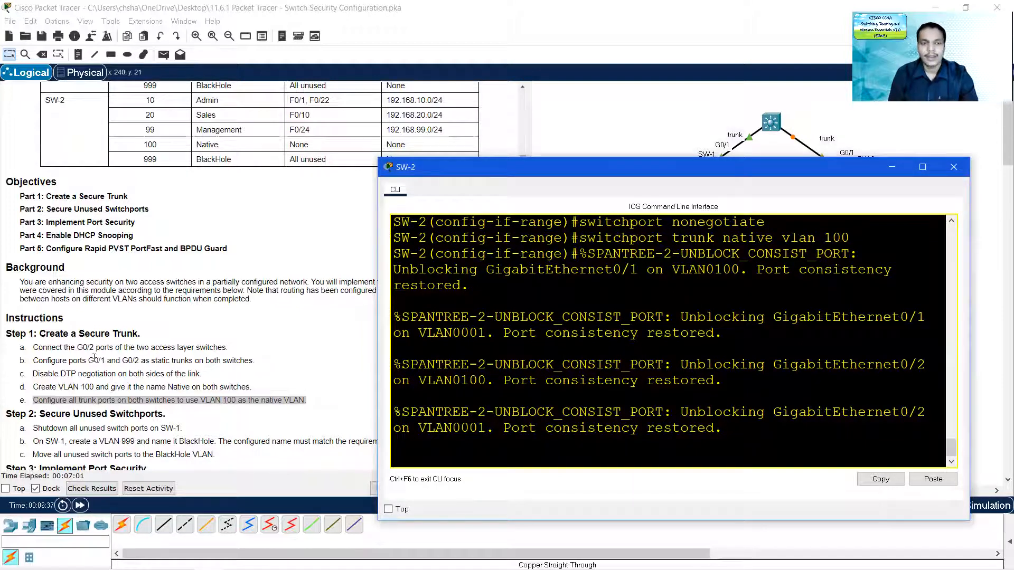
left_click_drag(88, 361, 137, 359)
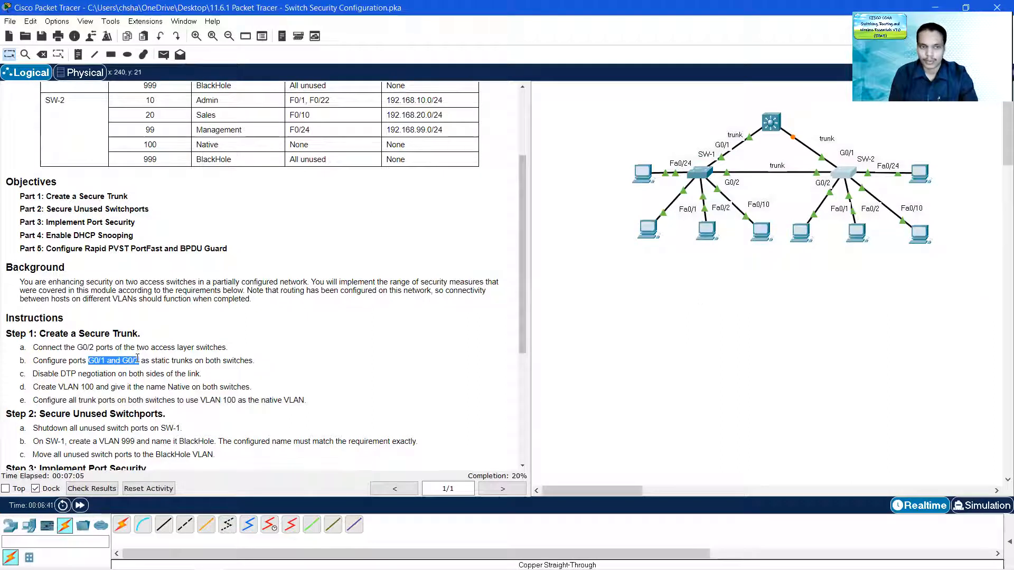
left_click_drag(61, 373, 116, 373)
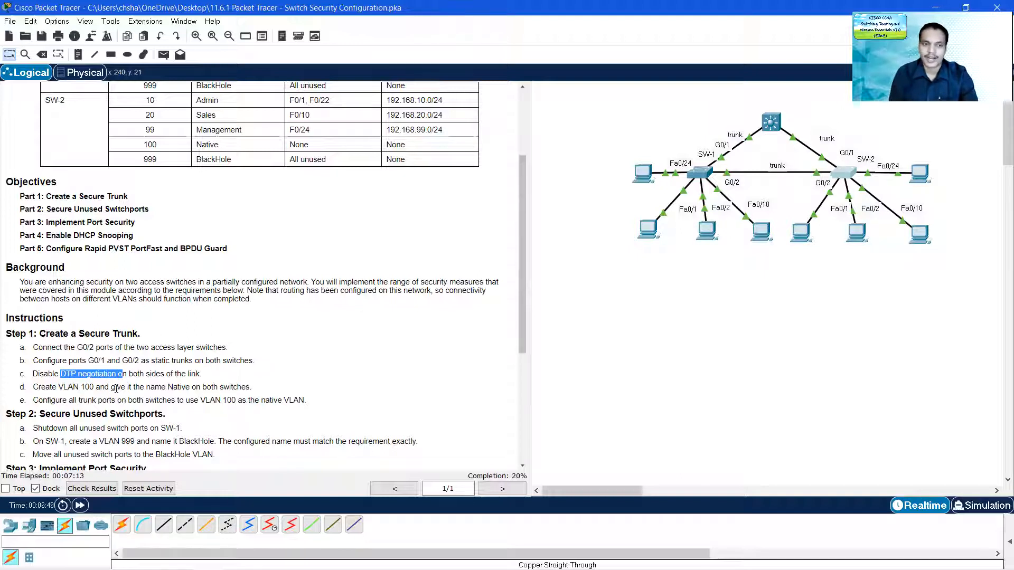
left_click_drag(168, 387, 193, 390)
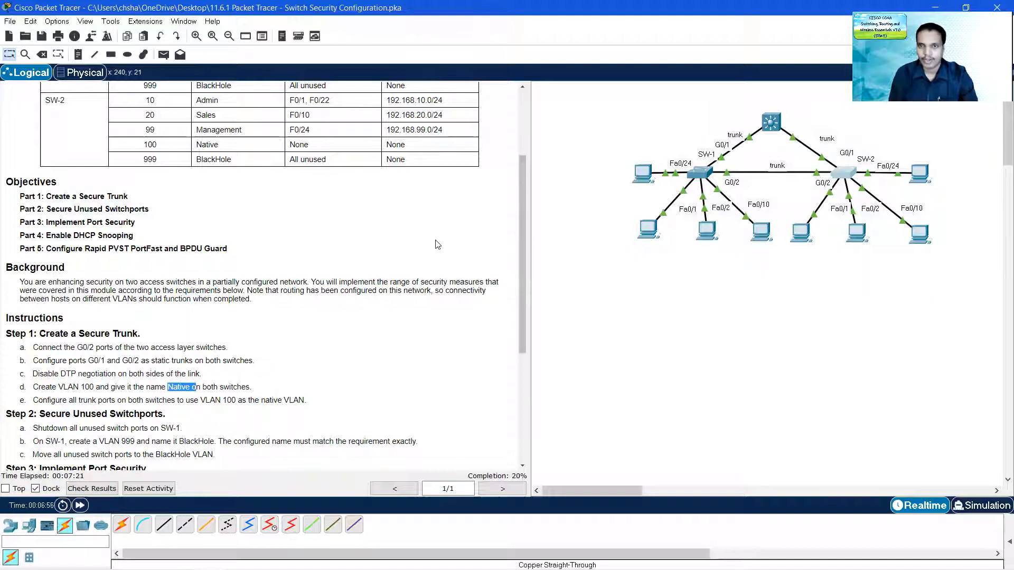
Step: Return to SW-1's command line, create VLAN 999 and name it BlackHole as Step 2 of the instructions requires
scroll(437, 244, "down", 5)
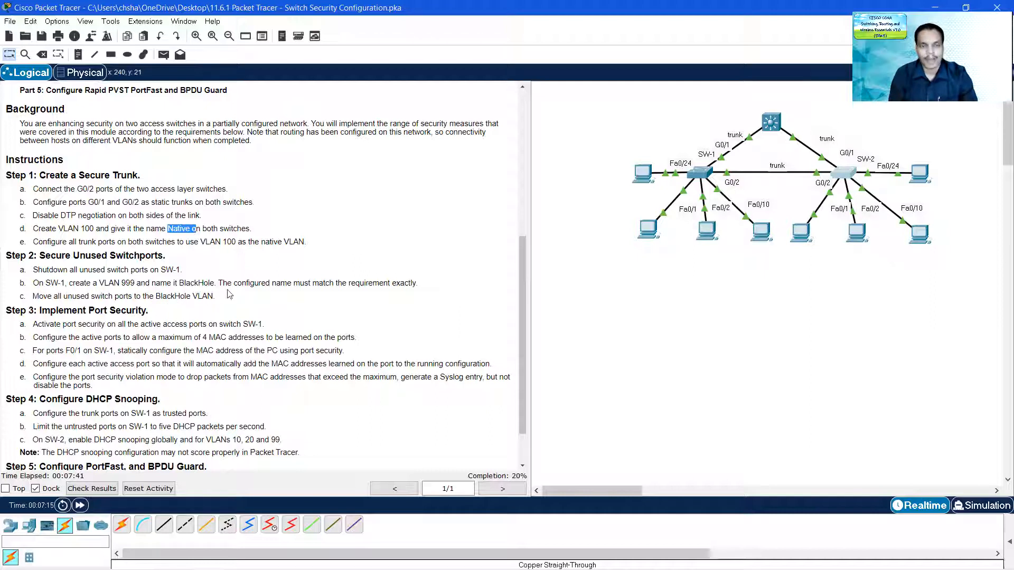
left_click(700, 172)
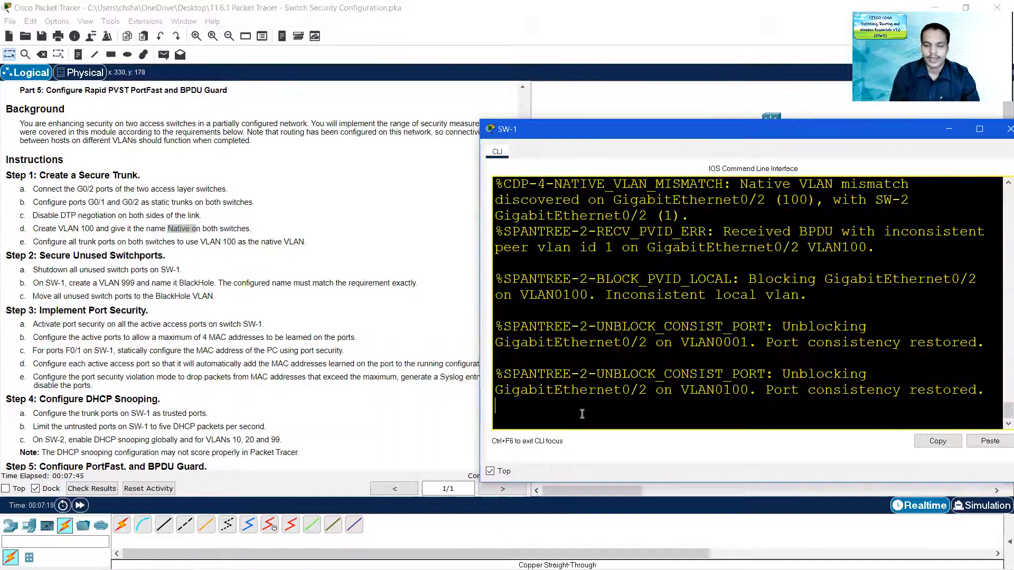
key("Return")
type("cl")
key("BackSpace")
type("vla")
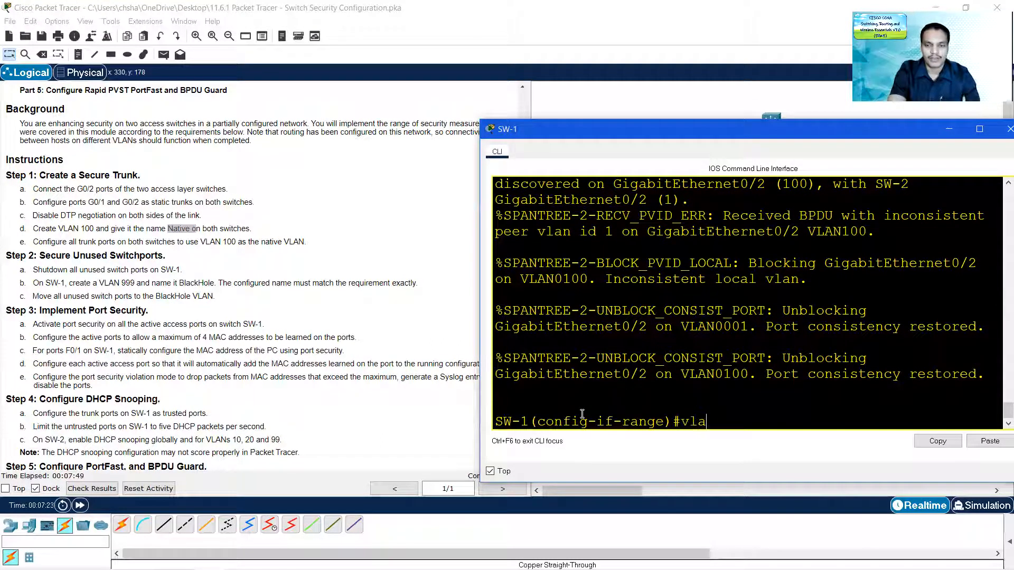
type("n 99")
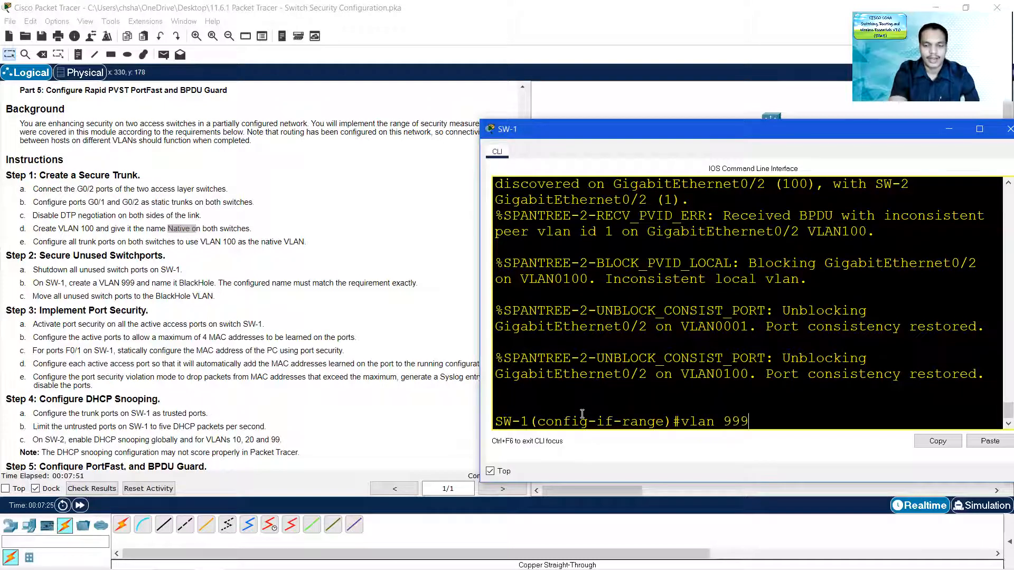
type("9")
key("Return")
type("name BlackHole")
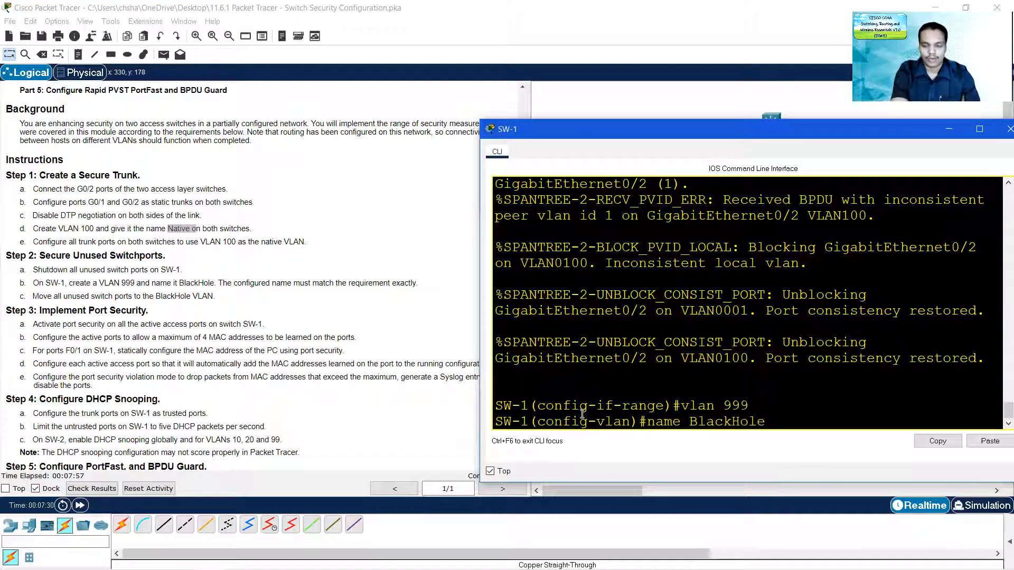
key("Return")
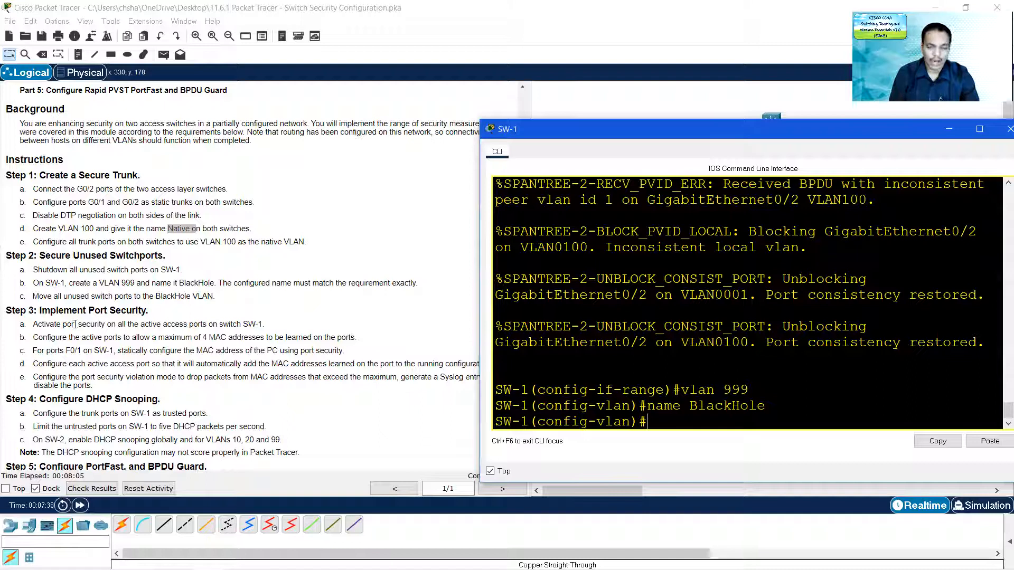
Step: Using the VLAN table's port membership, enter range configuration for SW-1's unused ports with "int range f0/3-9,f0/11-23"
scroll(164, 346, "up", 3)
scroll(164, 346, "up", 5)
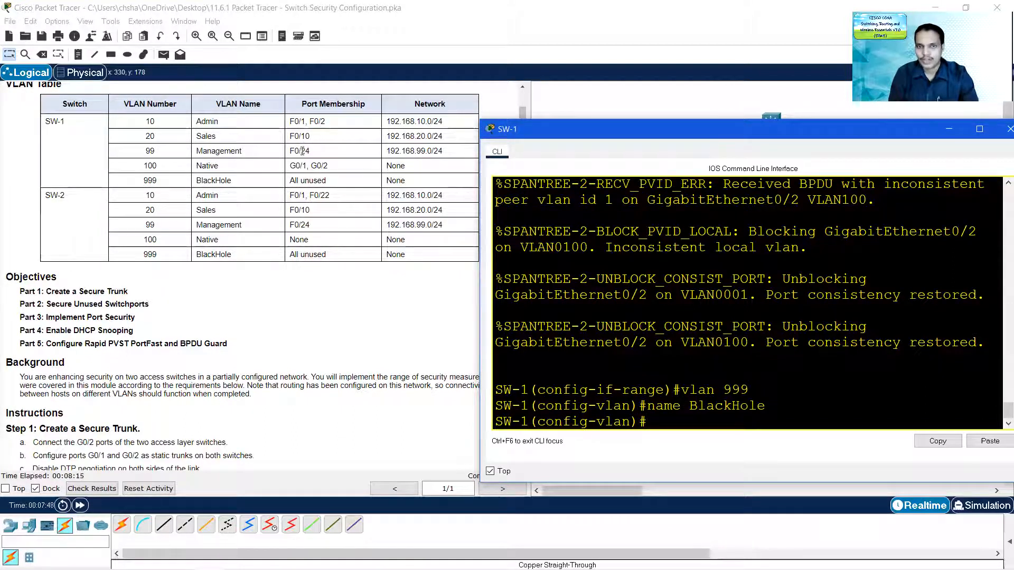
left_click_drag(311, 152, 294, 121)
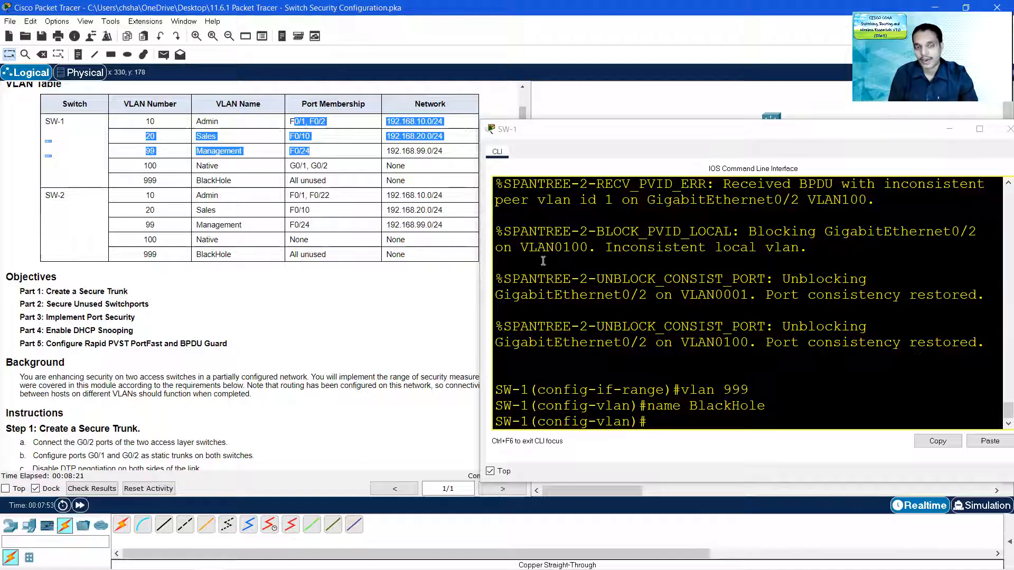
left_click(304, 128)
scroll(240, 291, "down", 3)
scroll(240, 290, "down", 1)
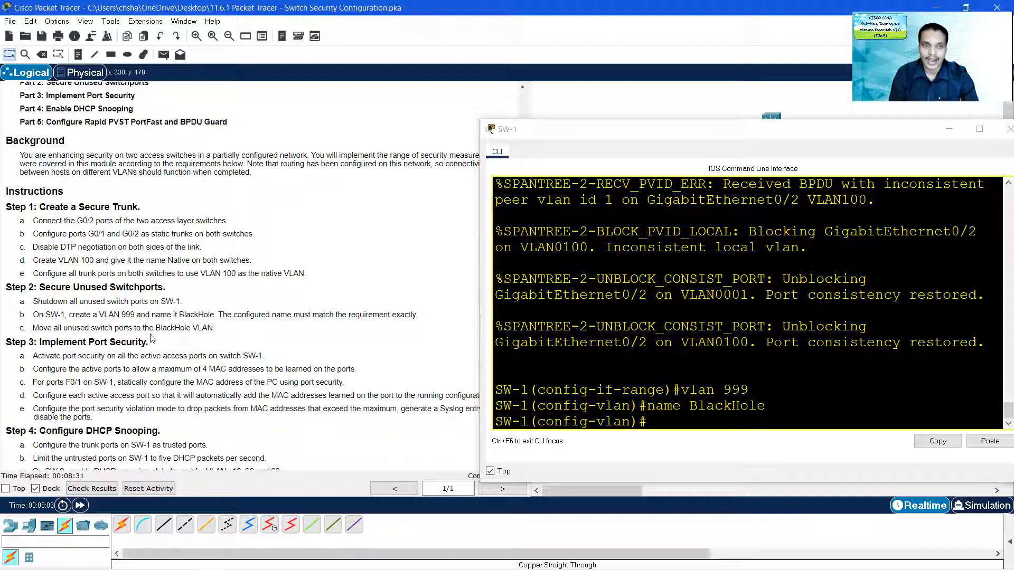
left_click(671, 423)
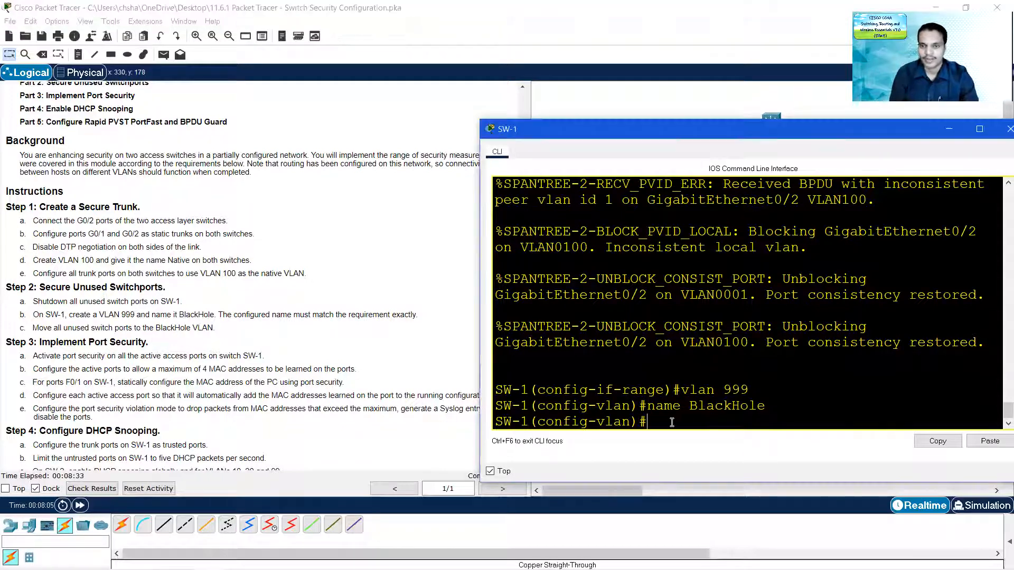
type("int range f")
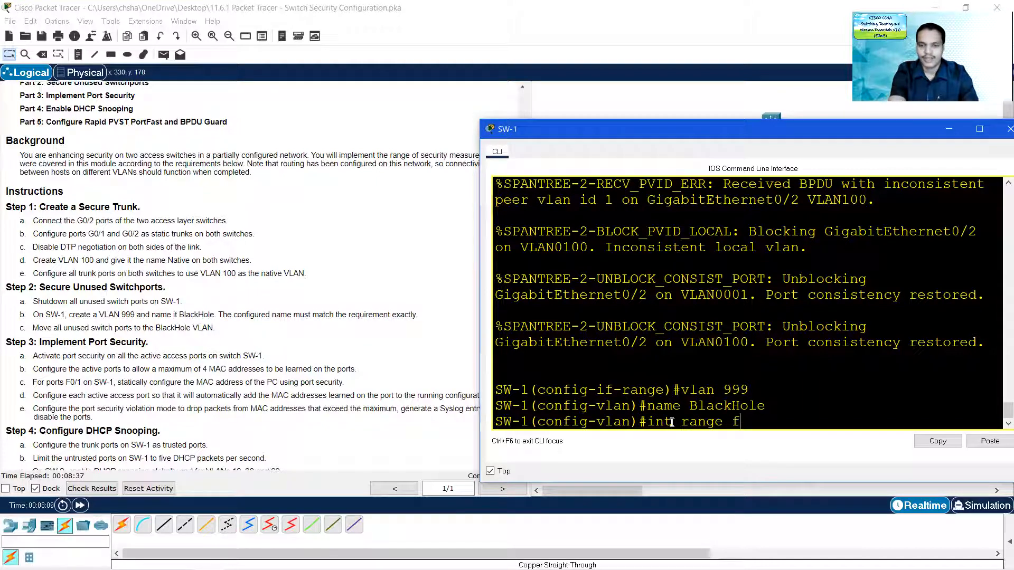
type("0/3-9")
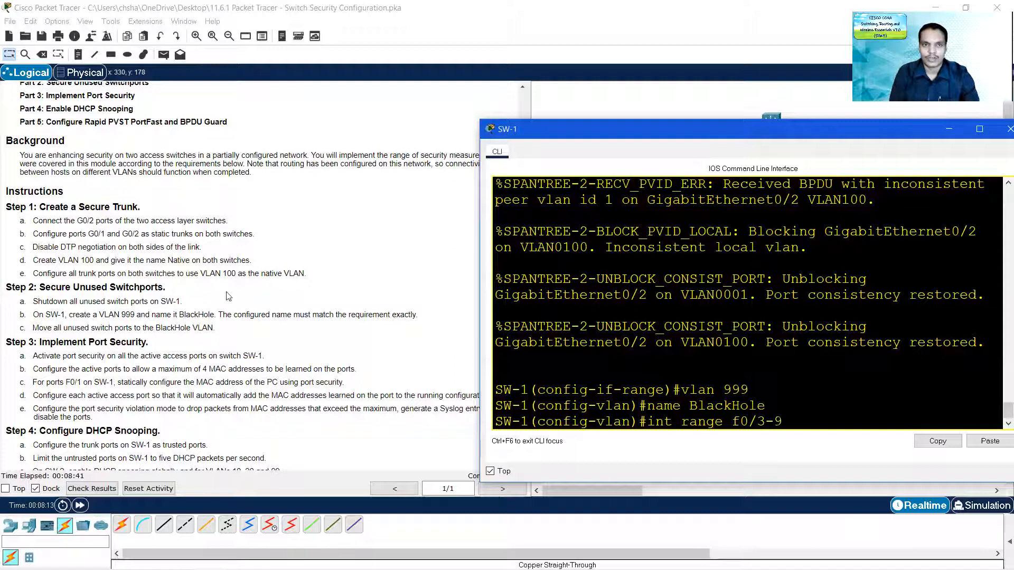
scroll(282, 197, "up", 5)
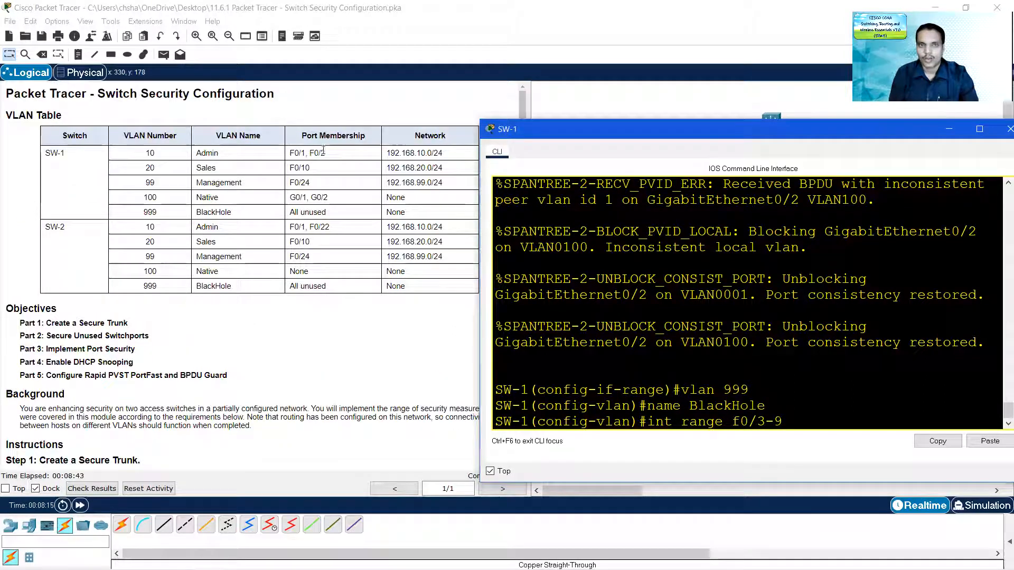
type(",f0")
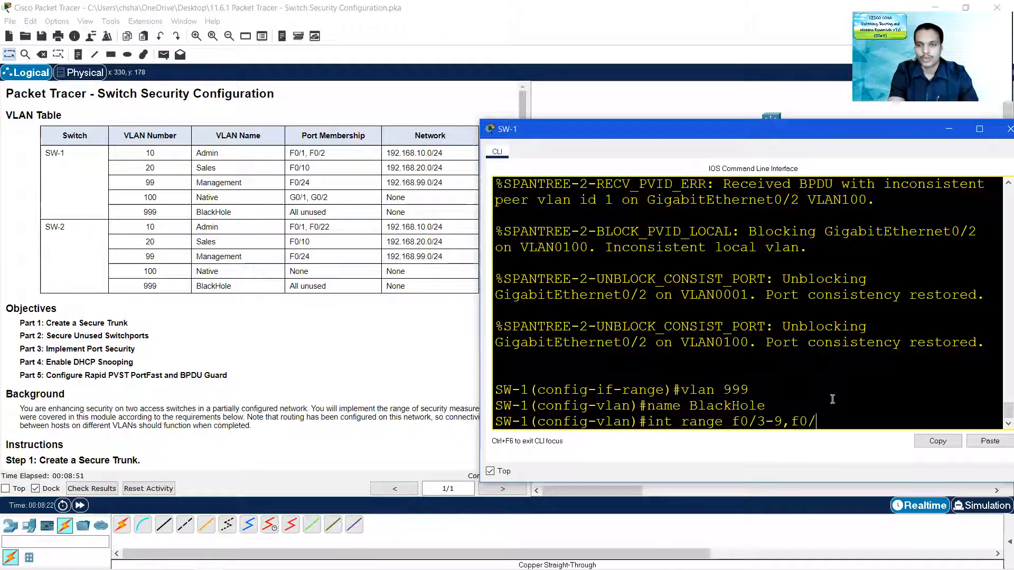
type("/11-23")
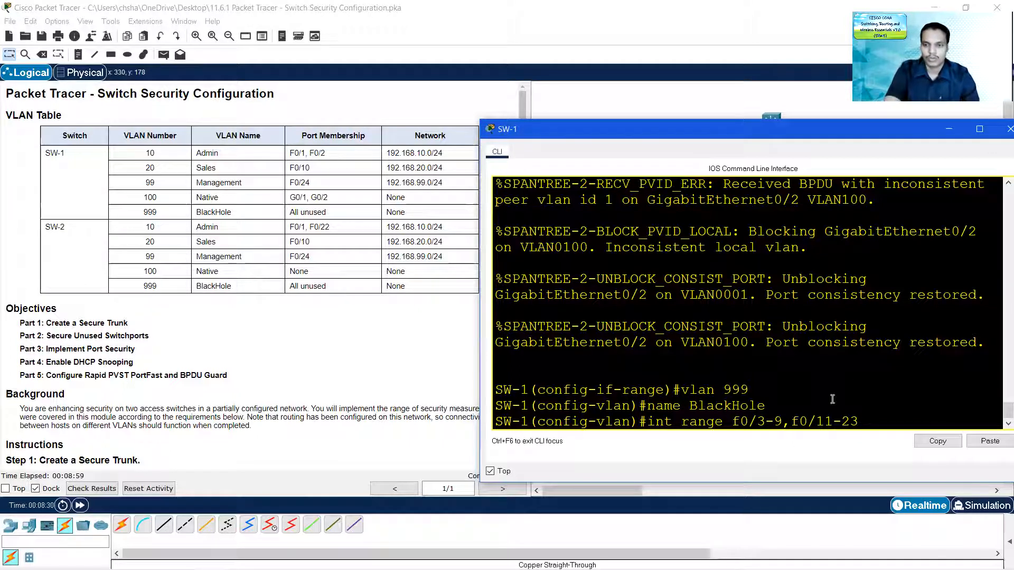
key("Return")
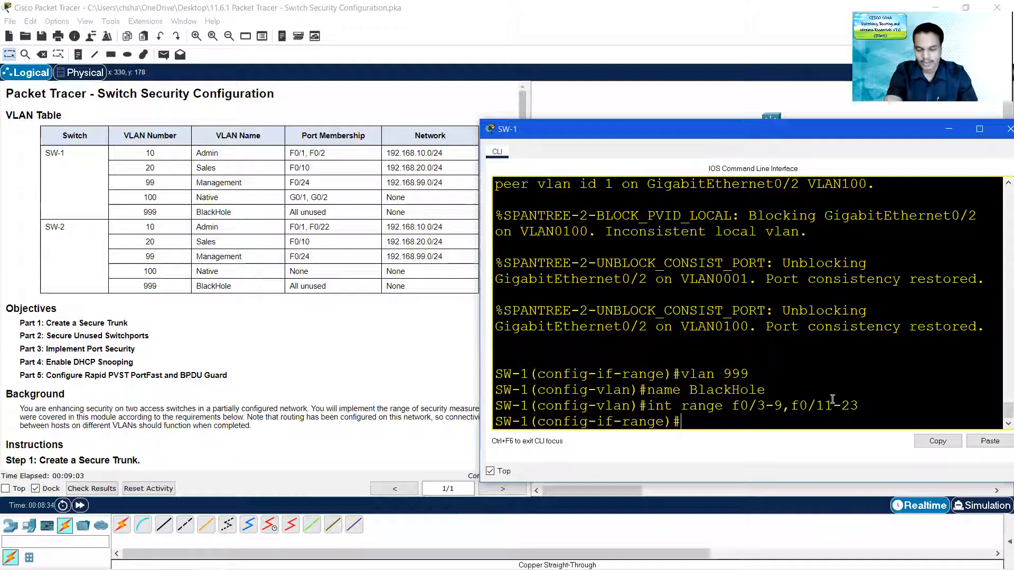
Step: Assign the selected unused ports to BlackHole with "switchport access vlan 999" and shut them down
type("sw")
key("BackSpace")
key("BackSpace")
type("w")
key("BackSpace")
type("sw")
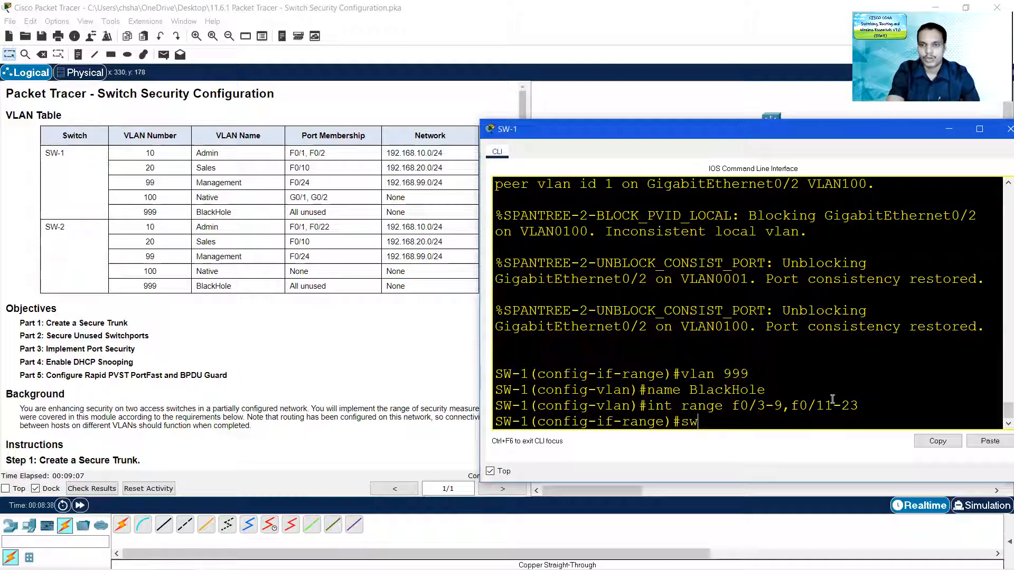
type("itchpor")
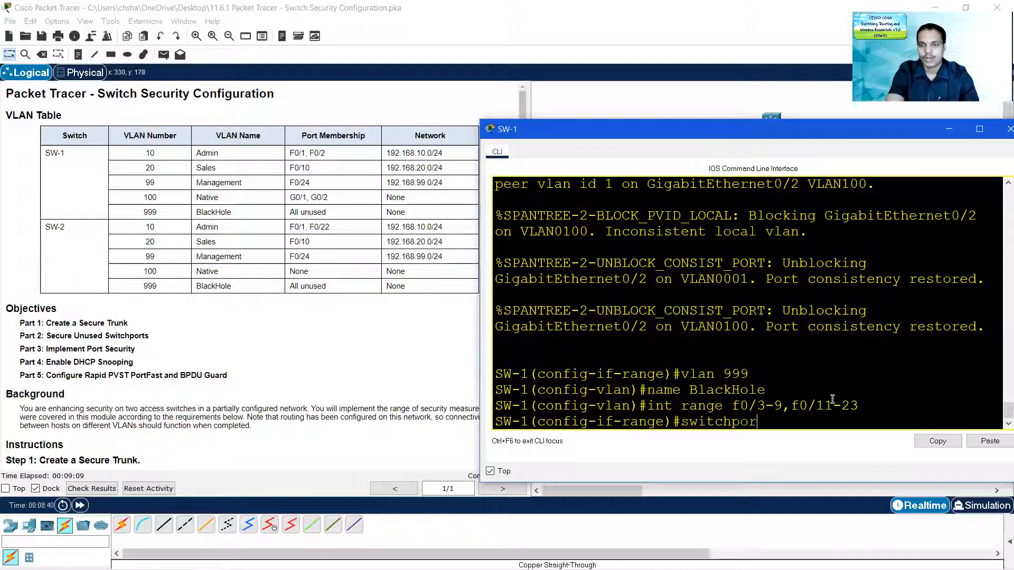
type("t access")
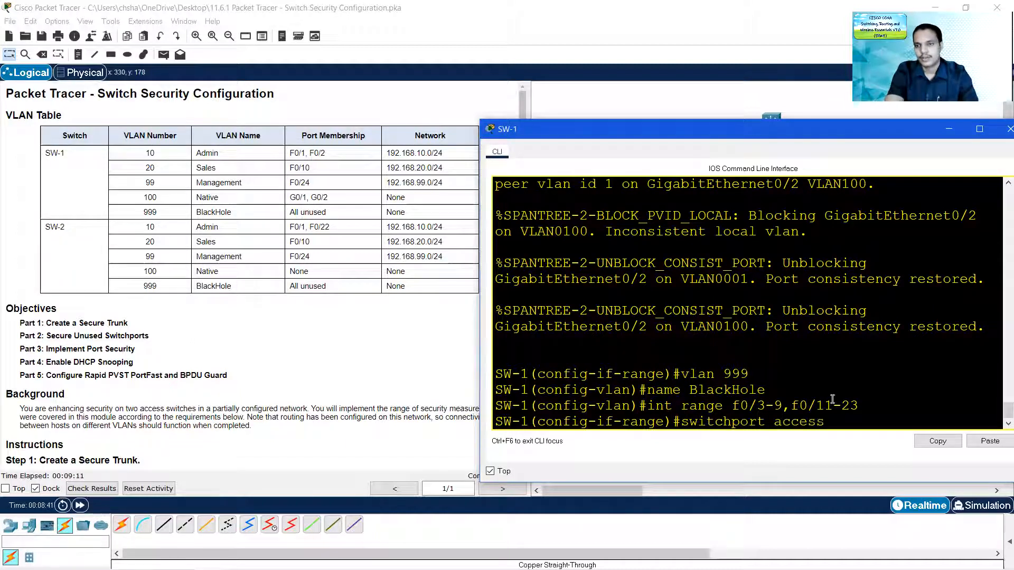
type(" vlan 999")
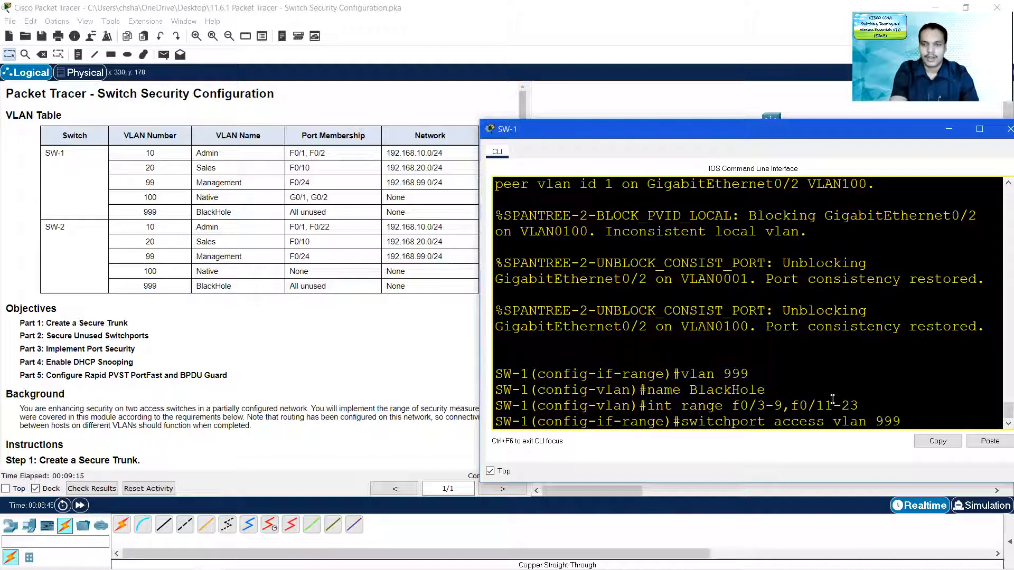
key("Return")
type("shutdown")
key("Return")
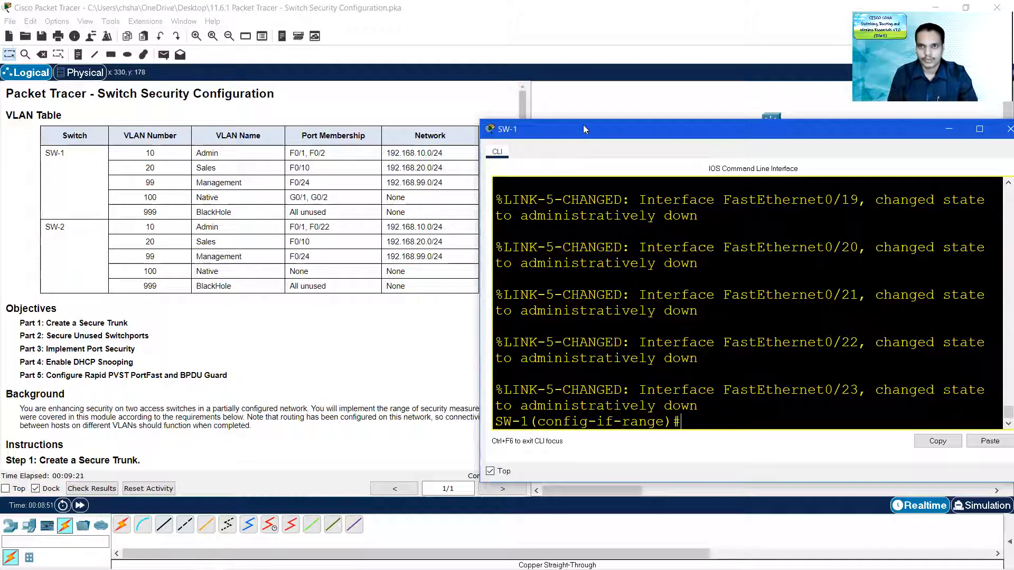
Step: Review SW-1's unused-port commands and shutdown output against Step 2, and read the Step 3 port security instructions
left_click_drag(582, 125, 565, 122)
left_click(98, 343)
scroll(98, 344, "down", 5)
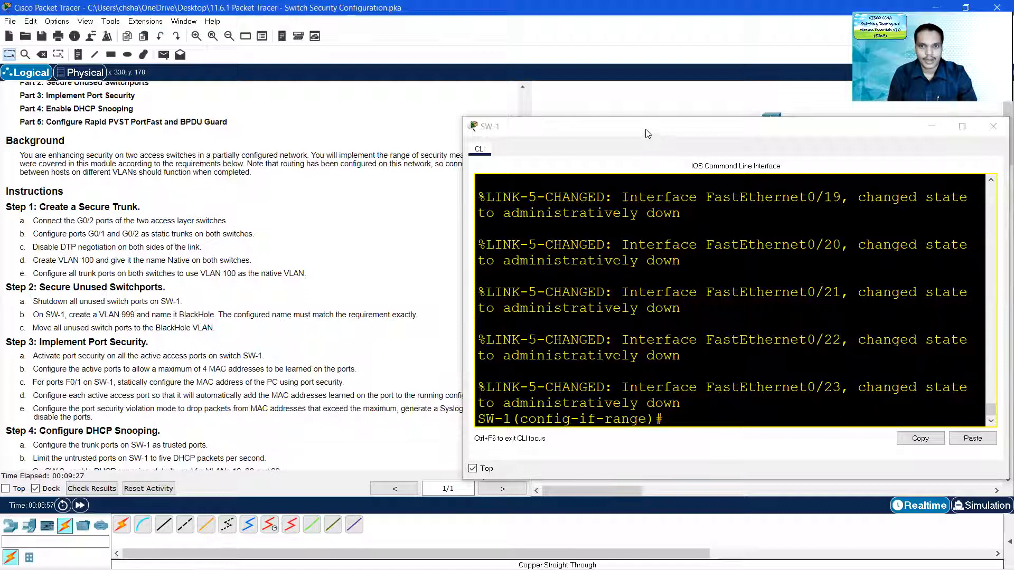
left_click_drag(647, 127, 648, 129)
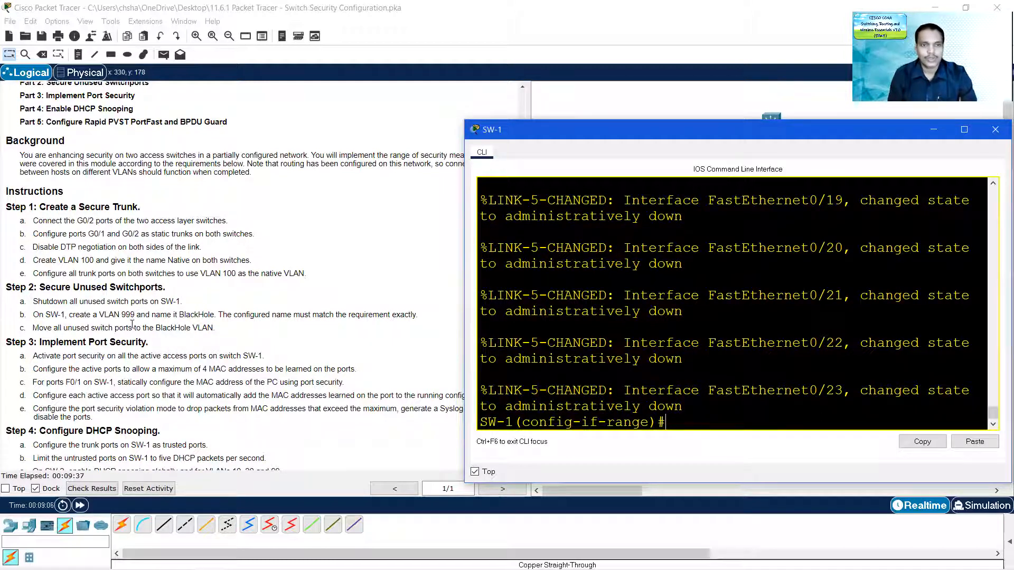
scroll(702, 360, "up", 6)
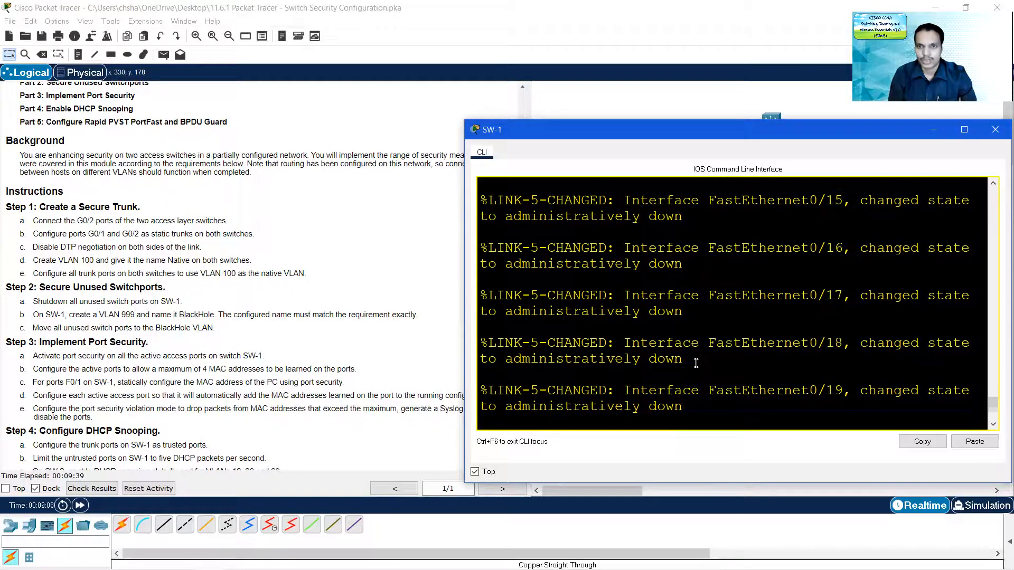
scroll(702, 359, "up", 9)
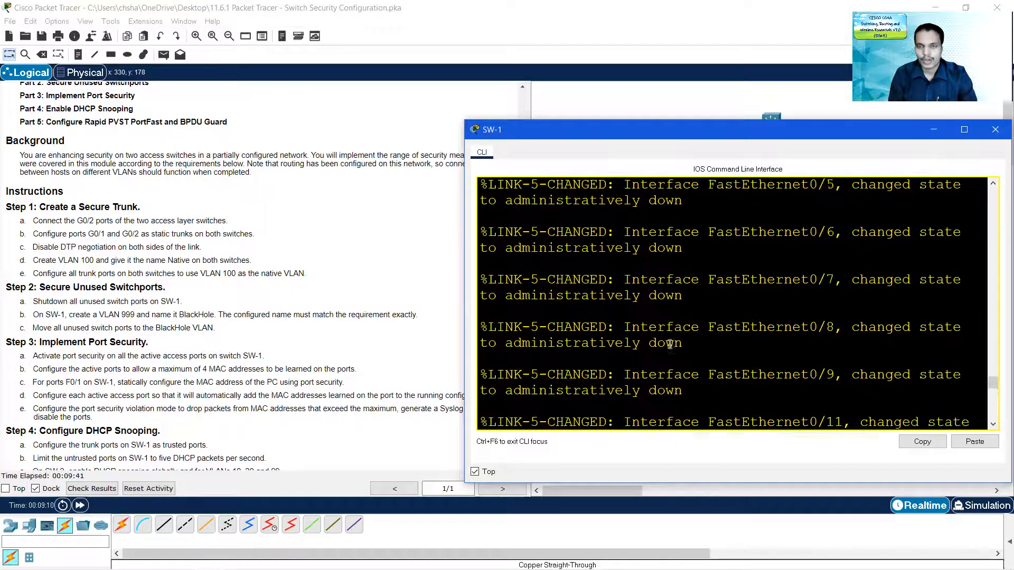
scroll(638, 351, "up", 3)
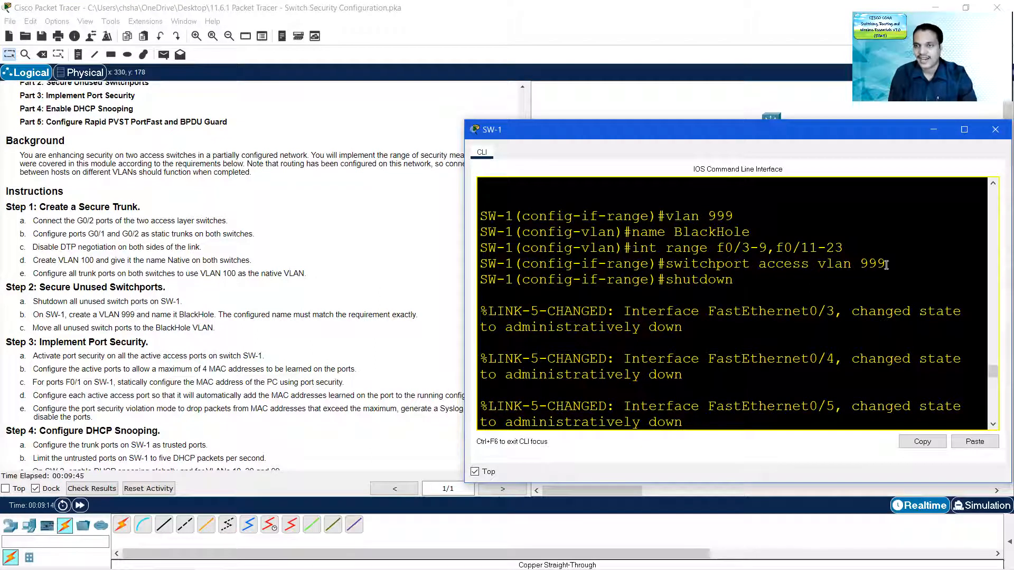
left_click_drag(717, 249, 843, 249)
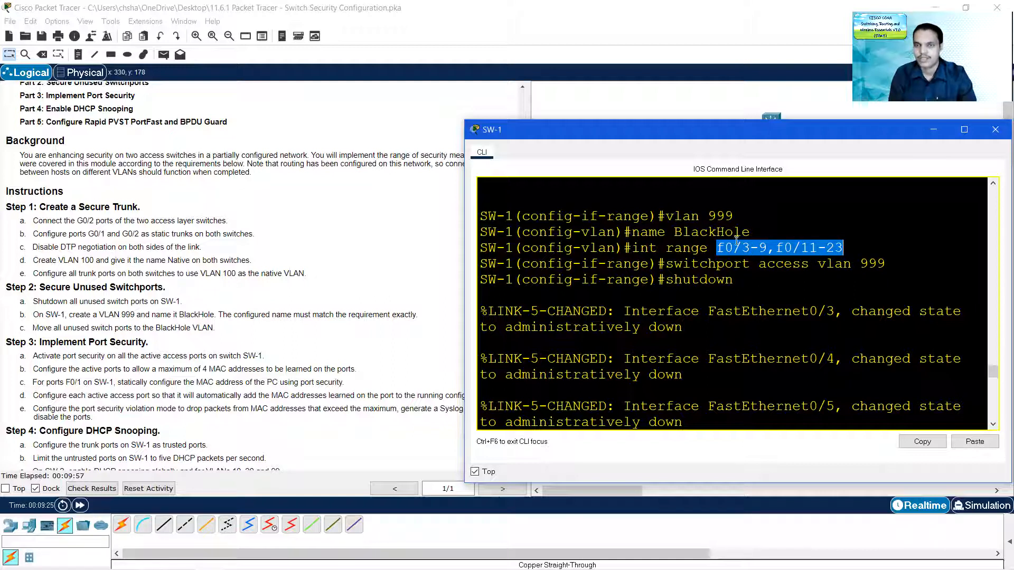
scroll(720, 316, "down", 2)
scroll(720, 315, "down", 10)
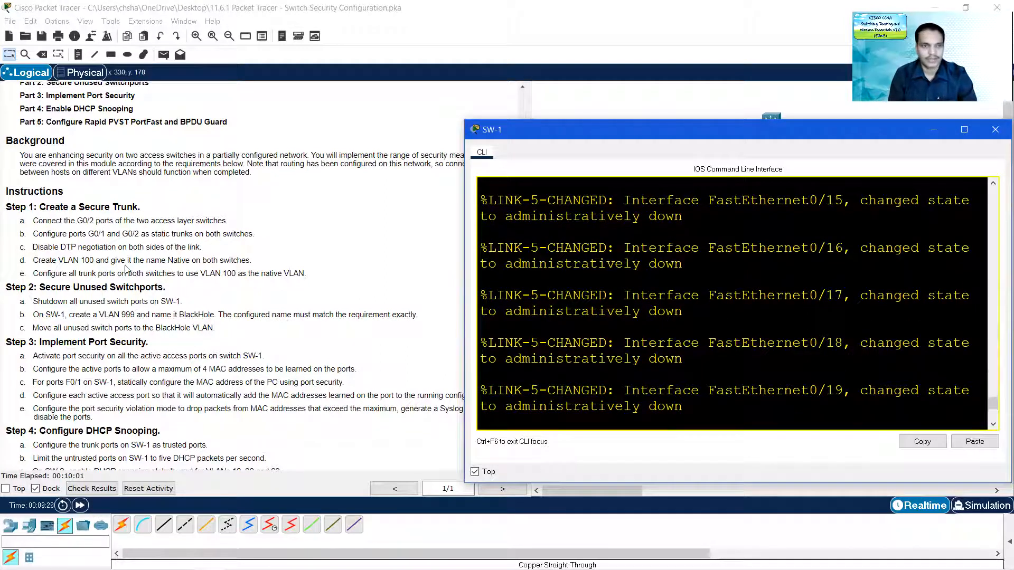
scroll(122, 270, "down", 3)
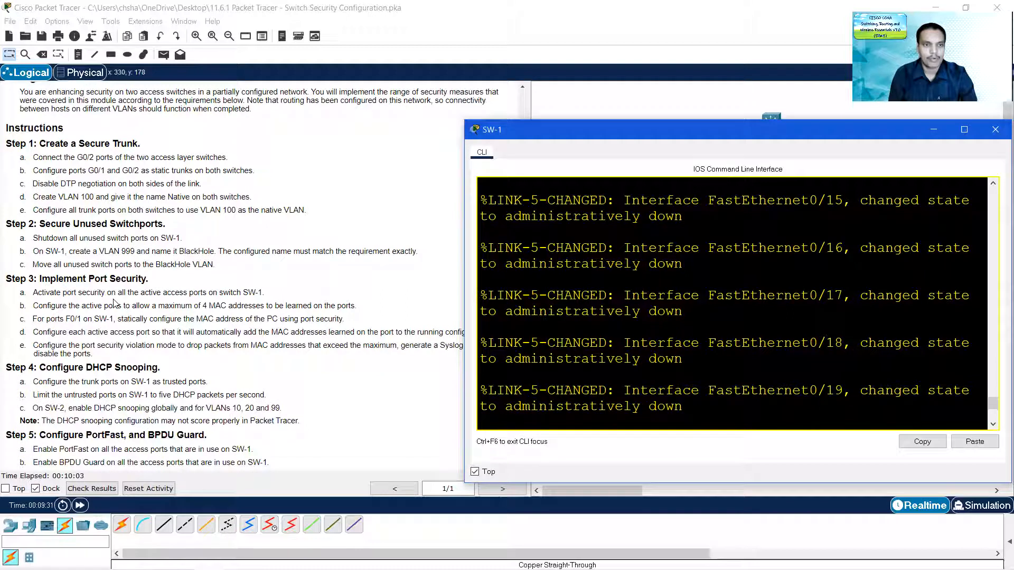
scroll(664, 376, "down", 5)
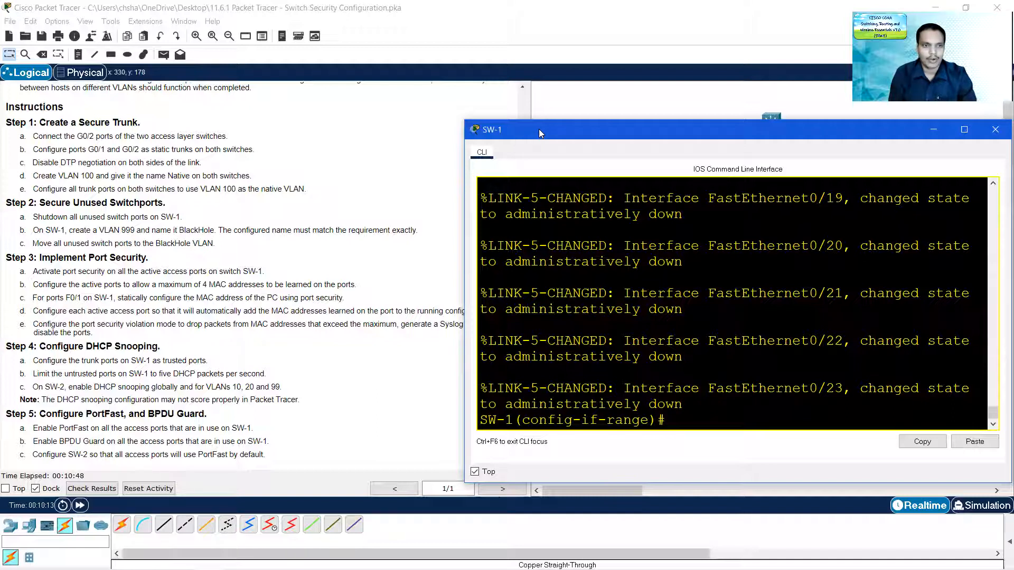
Step: Narrow the instructions pane and reposition the SW-1 window beside it so the full instruction text is readable
left_click_drag(539, 129, 536, 203)
left_click_drag(528, 124, 450, 125)
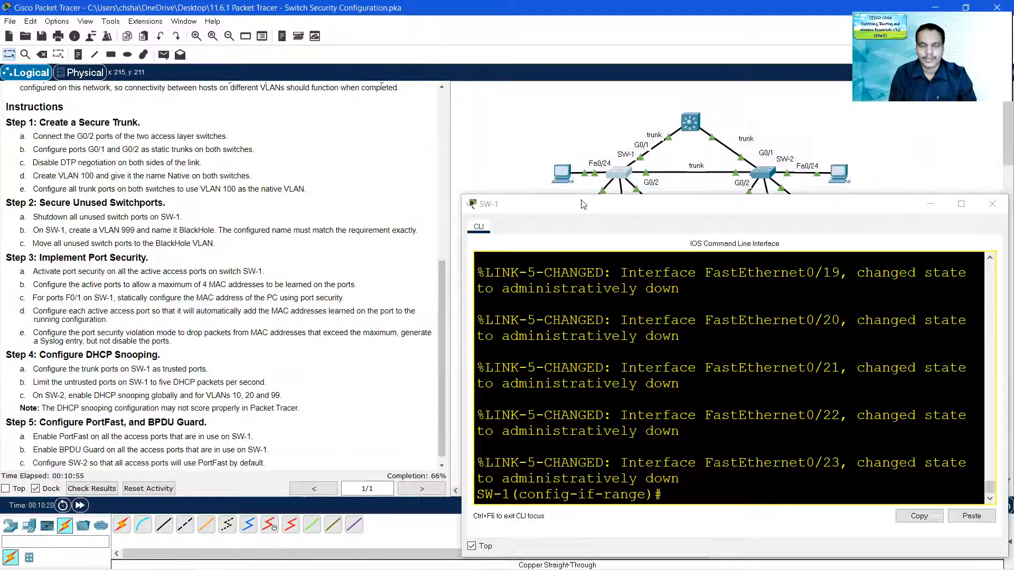
left_click(583, 204)
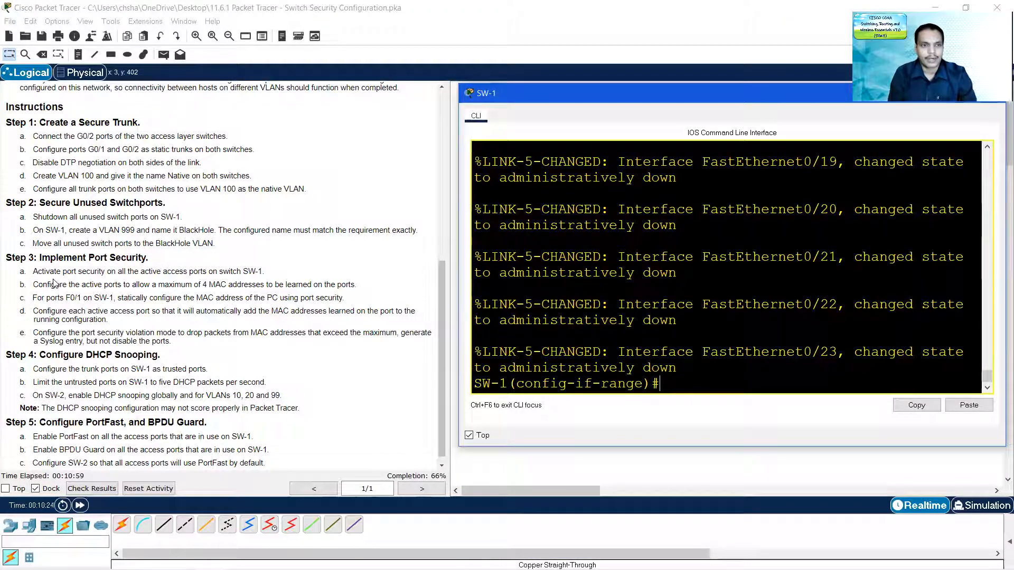
Step: Using the VLAN table, enter range configuration for SW-1's active access ports with "int range f0/1-2,f0/10,f0/24"
scroll(135, 297, "up", 1)
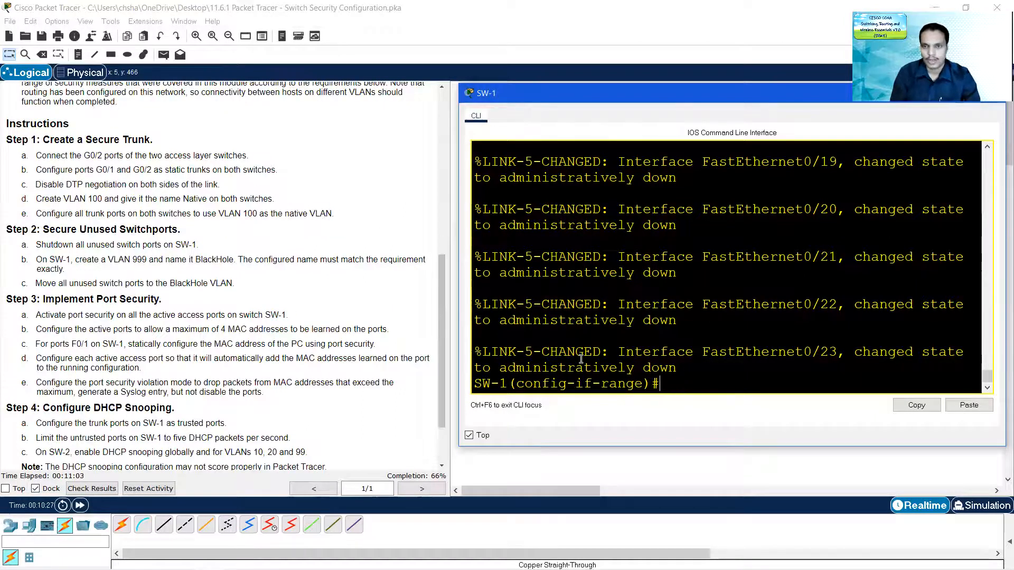
scroll(240, 244, "up", 6)
scroll(240, 244, "up", 1)
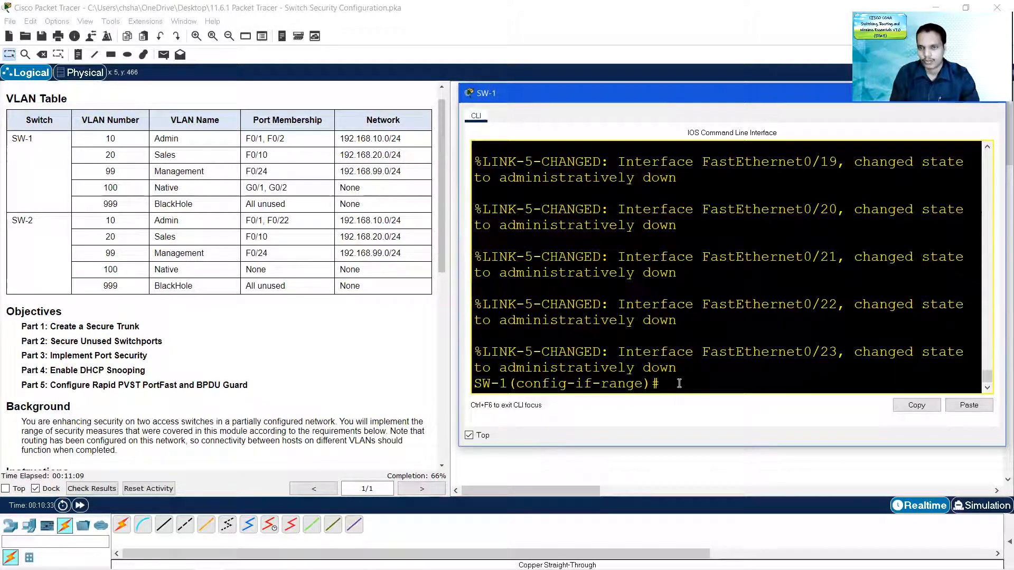
type("range")
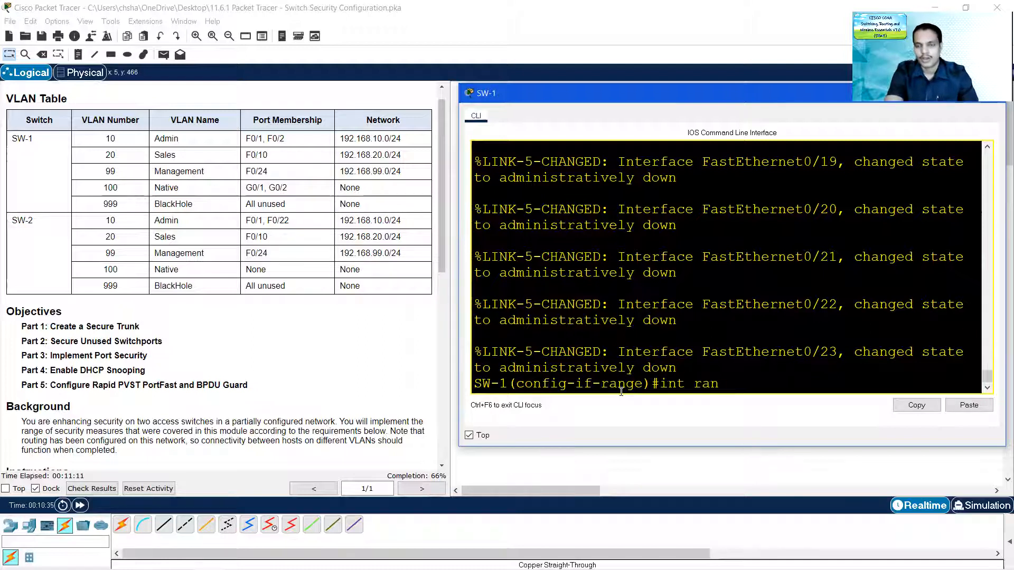
type(" f0/1-2")
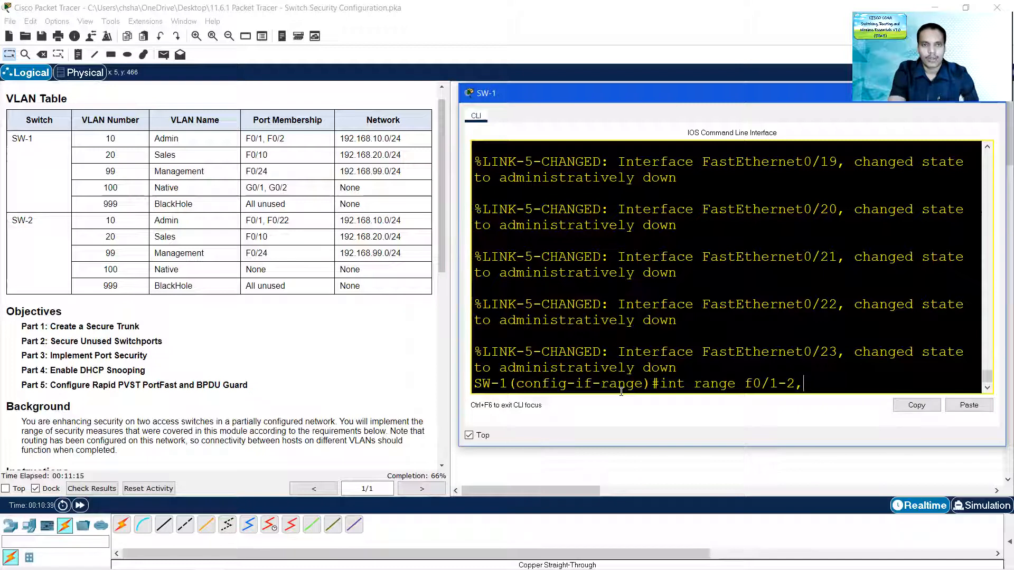
type(",f0/10,")
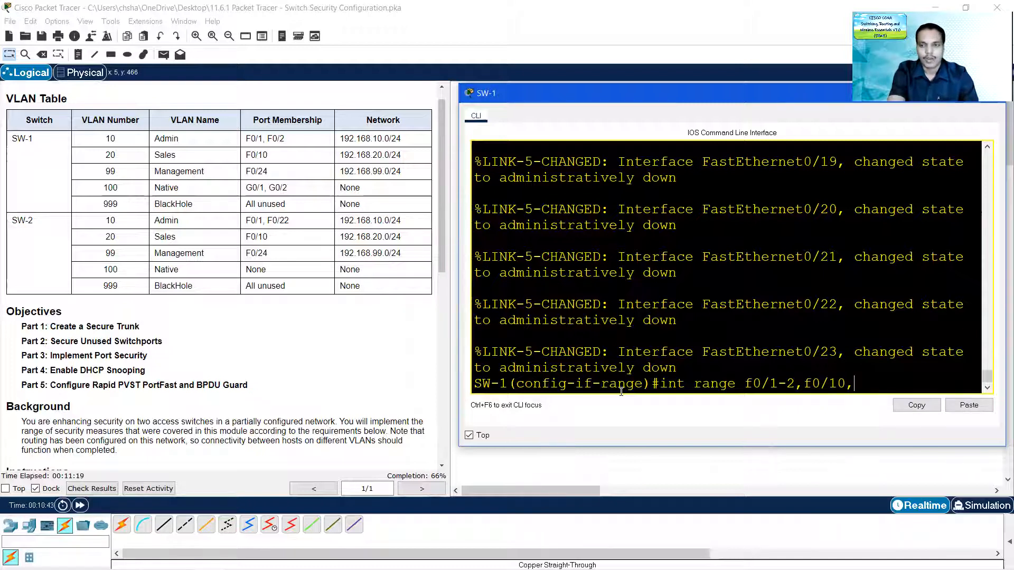
type("/24")
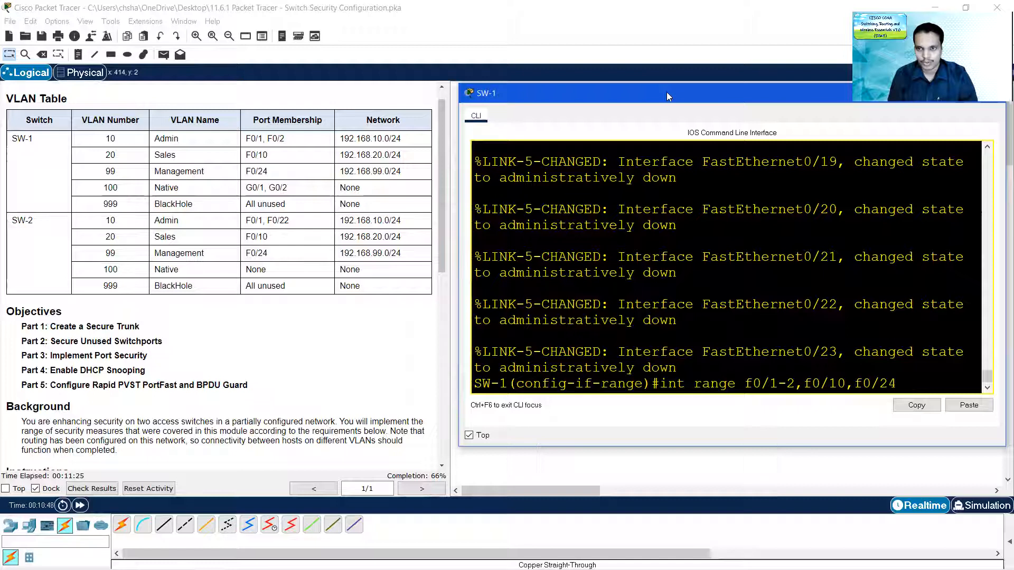
left_click_drag(667, 92, 617, 130)
scroll(284, 263, "down", 3)
scroll(284, 263, "down", 5)
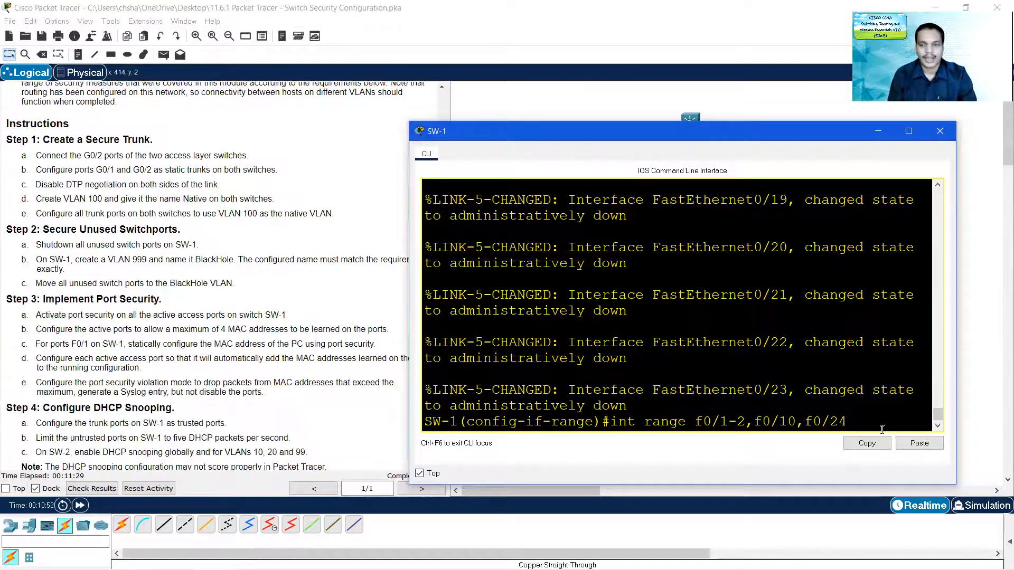
key("Return")
Step: Set SW-1's selected active ports to access mode with "switchport mode access"
type("swichp")
key("BackSpace")
key("BackSpace")
key("BackSpace")
type("tchport ")
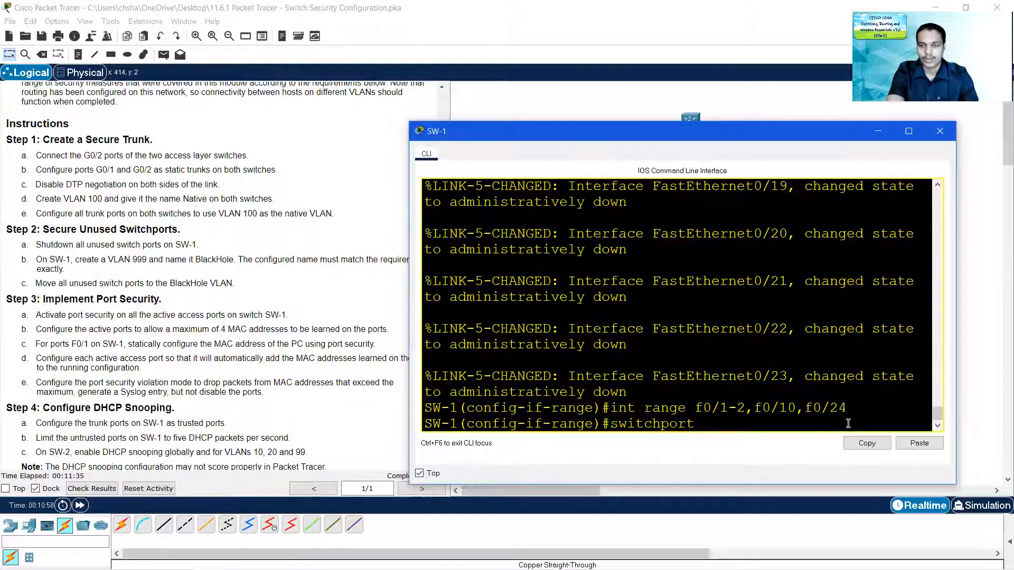
type("mode ac")
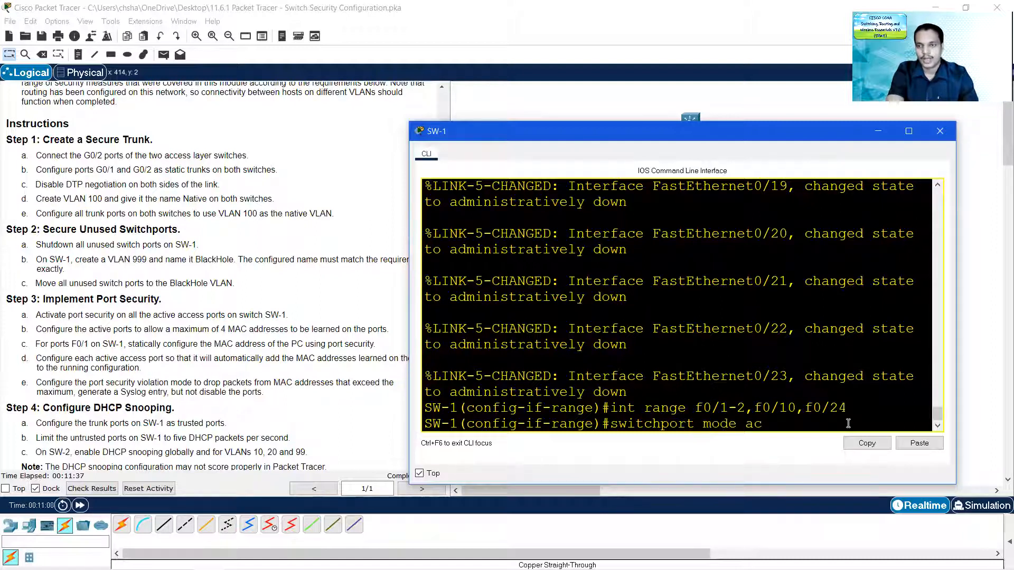
type("cess")
key("Return")
Step: Activate port security on the selected access ports with "switchport port-security"
type("switc")
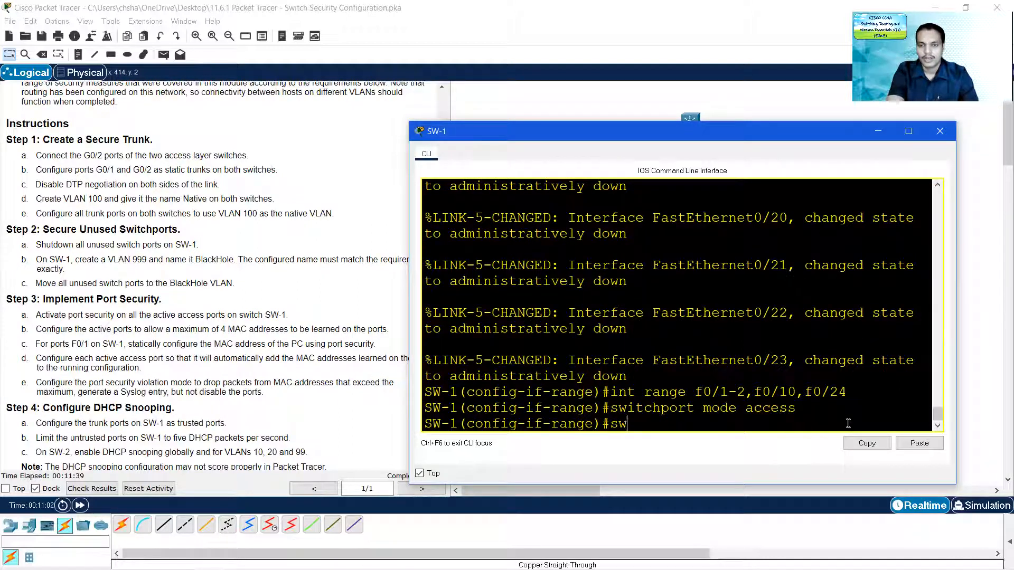
type("hport por")
key("Tab")
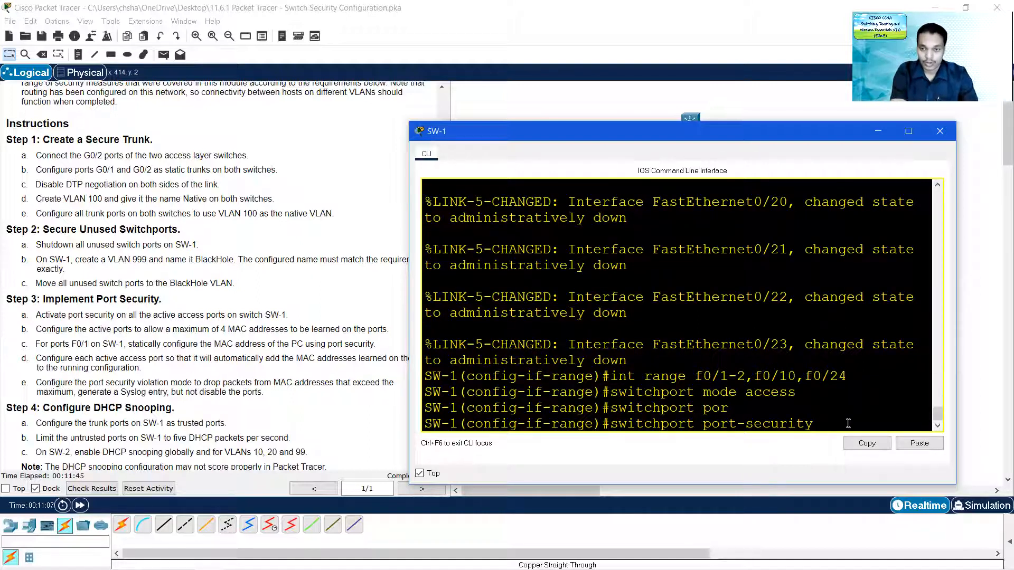
key("Return")
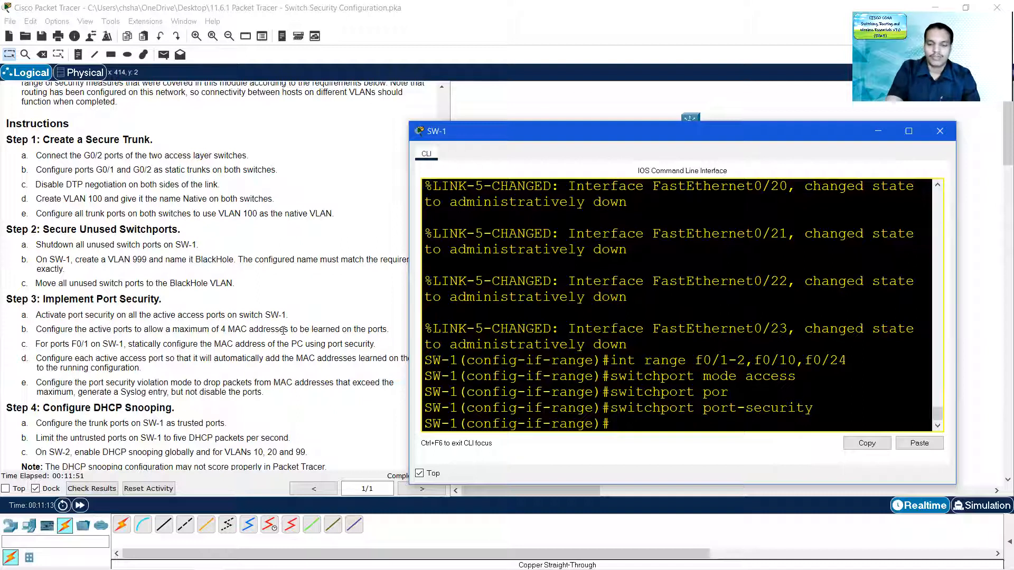
Step: Limit the selected ports to 4 learned MAC addresses with "switchport port-security maximum 4"
key("Up")
type("maxi")
key("Tab")
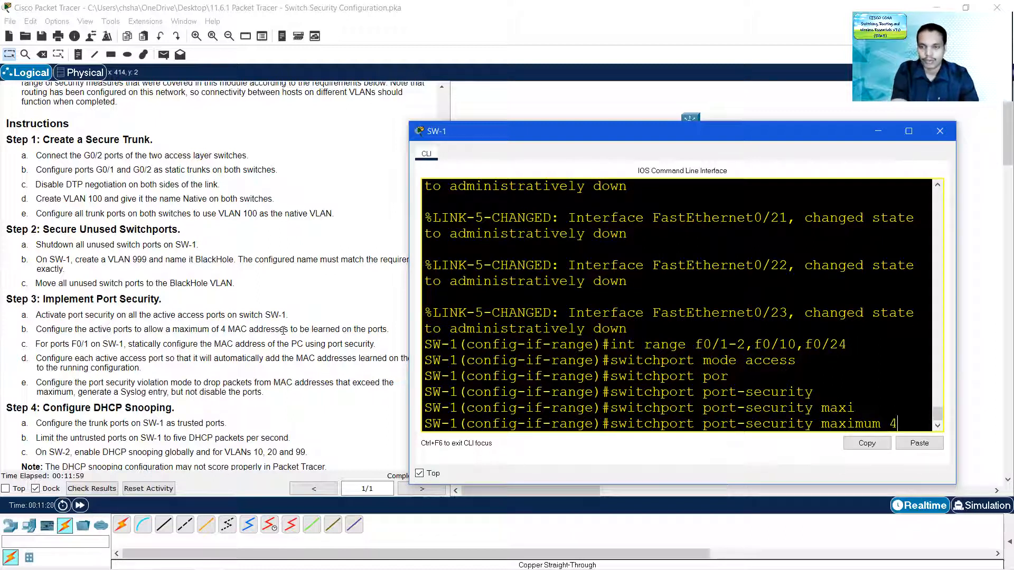
type("4")
key("Return")
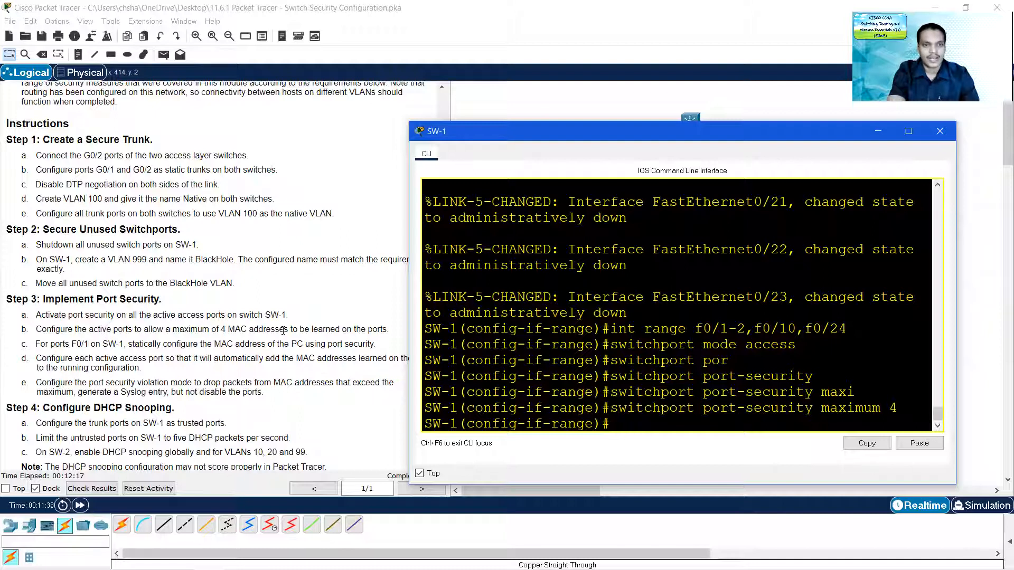
Step: Enter interface configuration for SW-1's port F0/1 with "int f0/1"
type("nt")
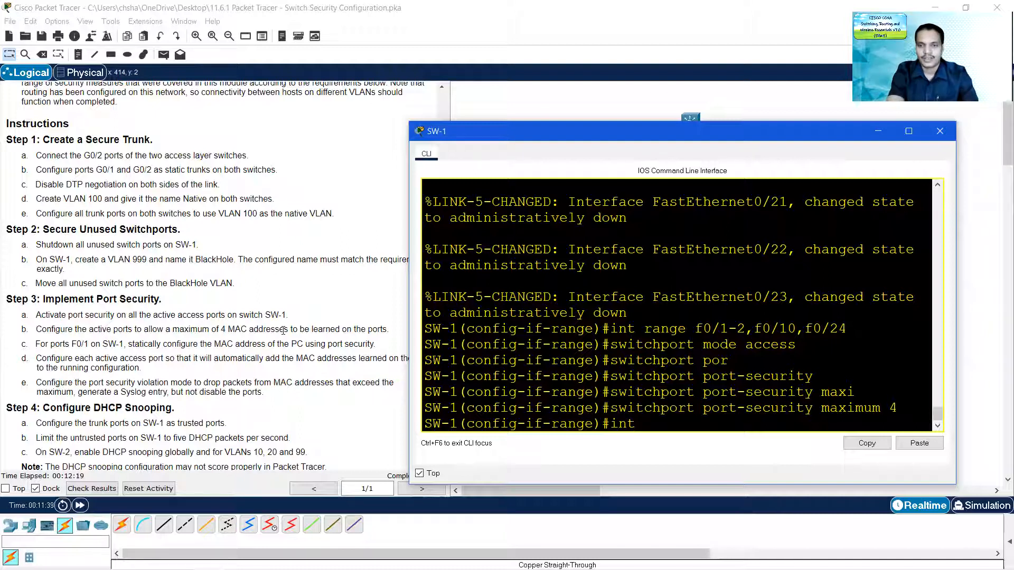
type(" f0/1")
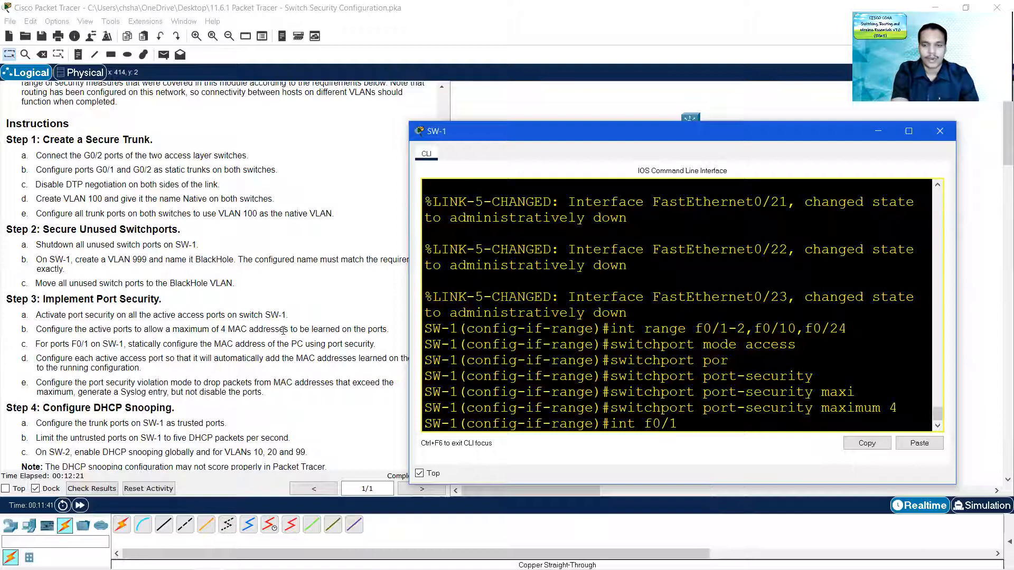
key("Return")
Step: Minimize SW-1, open the command prompt of PC1 connected to SW-1's Fa0/1, and widen its window
scroll(210, 343, "up", 5)
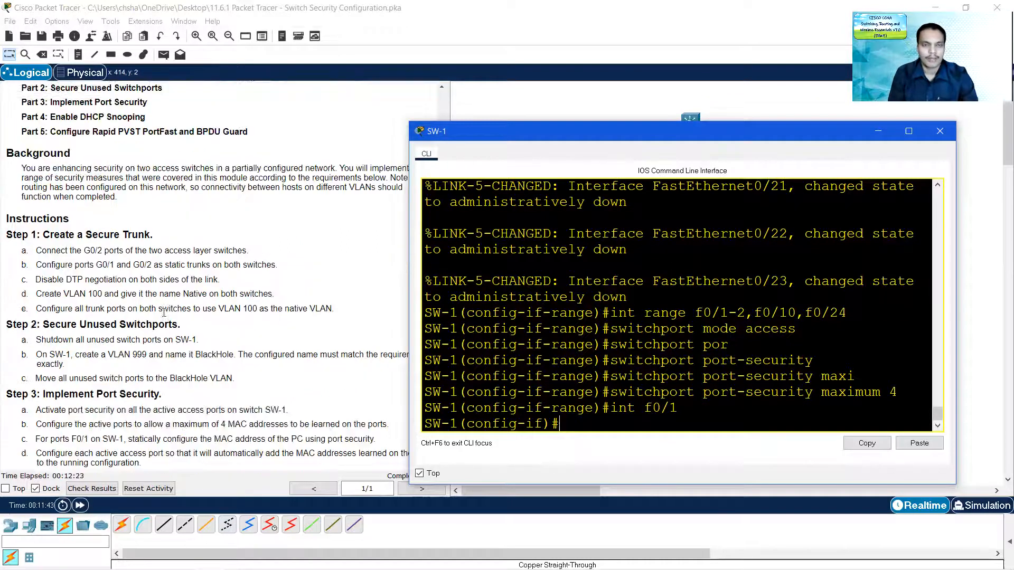
scroll(211, 342, "up", 2)
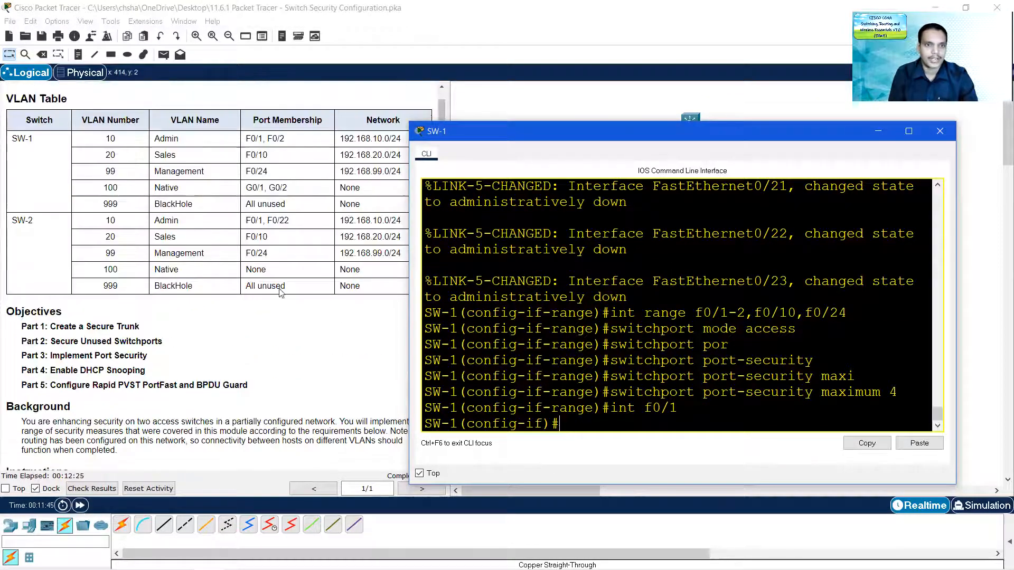
left_click(875, 131)
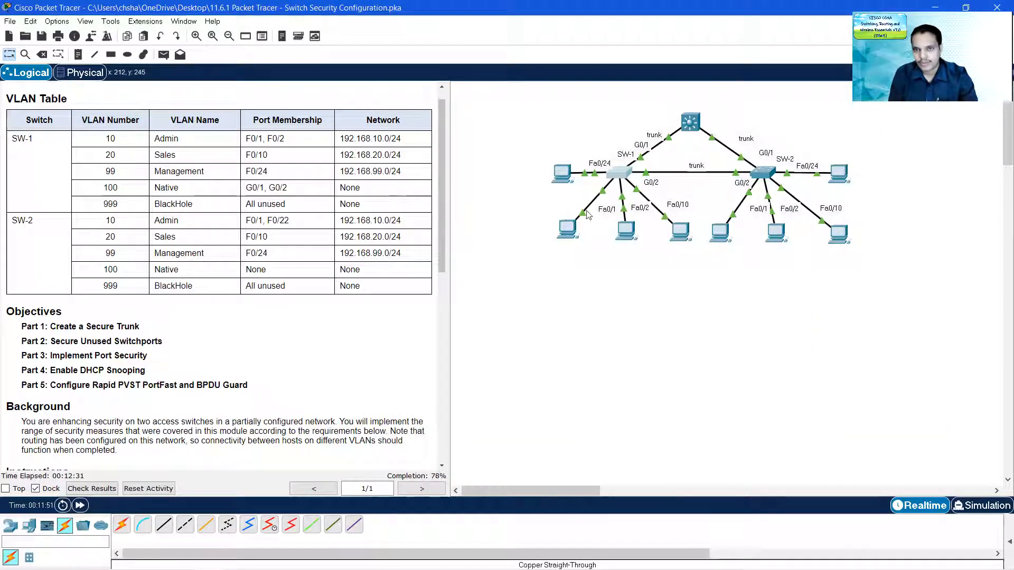
left_click(566, 232)
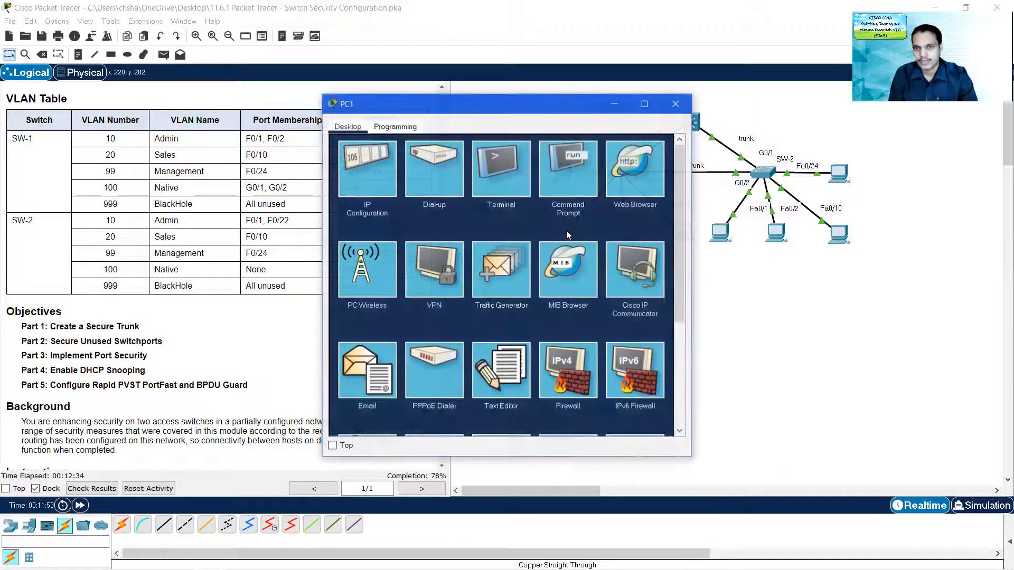
left_click(564, 181)
left_click_drag(693, 231, 917, 231)
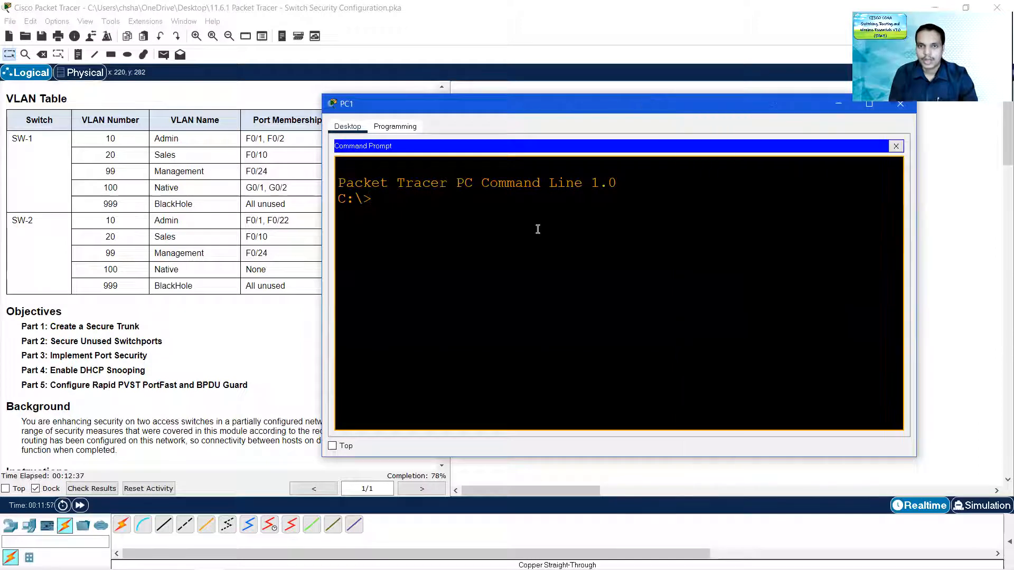
Step: Run "ipconfig /all" on PC1 to list its adapter addresses
type("ip confi")
key("BackSpace")
key("BackSpace")
key("BackSpace")
key("BackSpace")
key("BackSpace")
key("BackSpace")
type("coni")
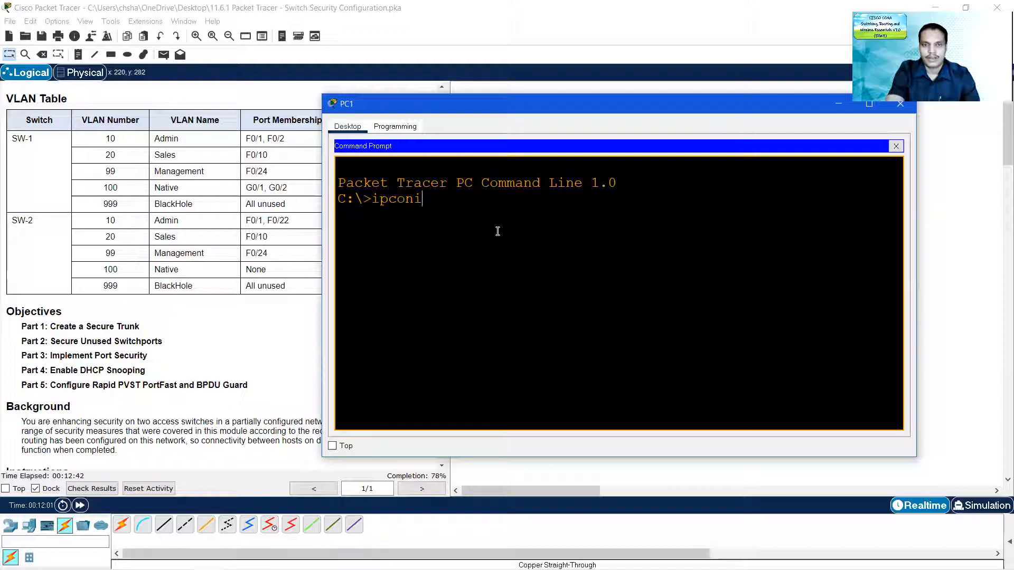
key("BackSpace")
type("fig /")
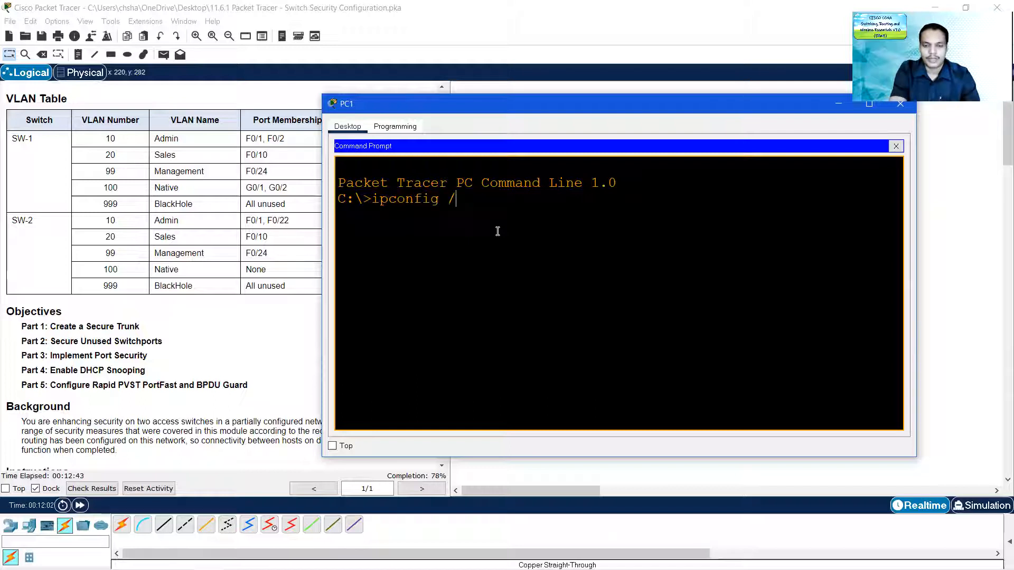
type("all")
key("Return")
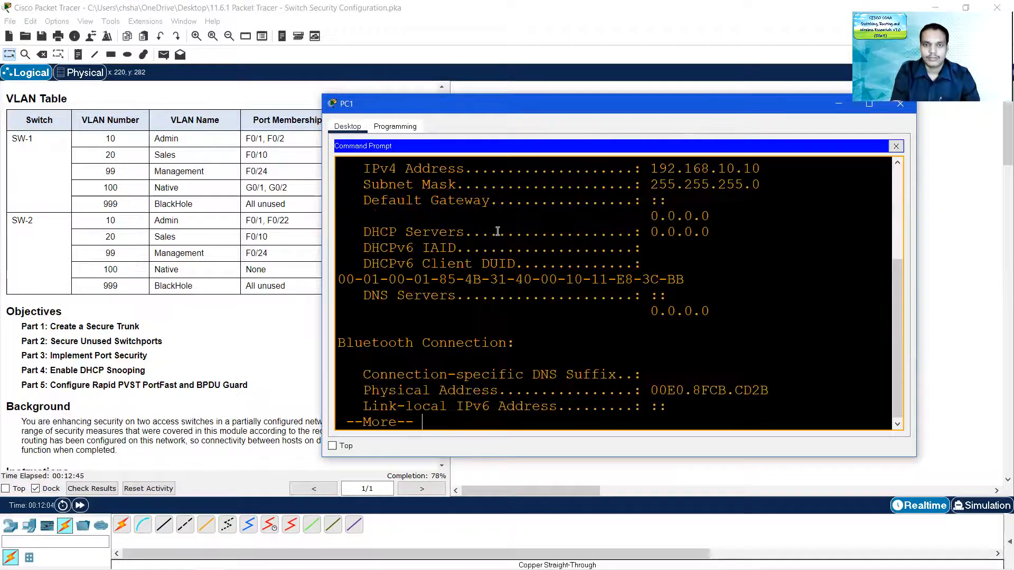
Step: Copy the physical address of PC1's FastEthernet0 connection and close the PC1 window
scroll(612, 311, "up", 4)
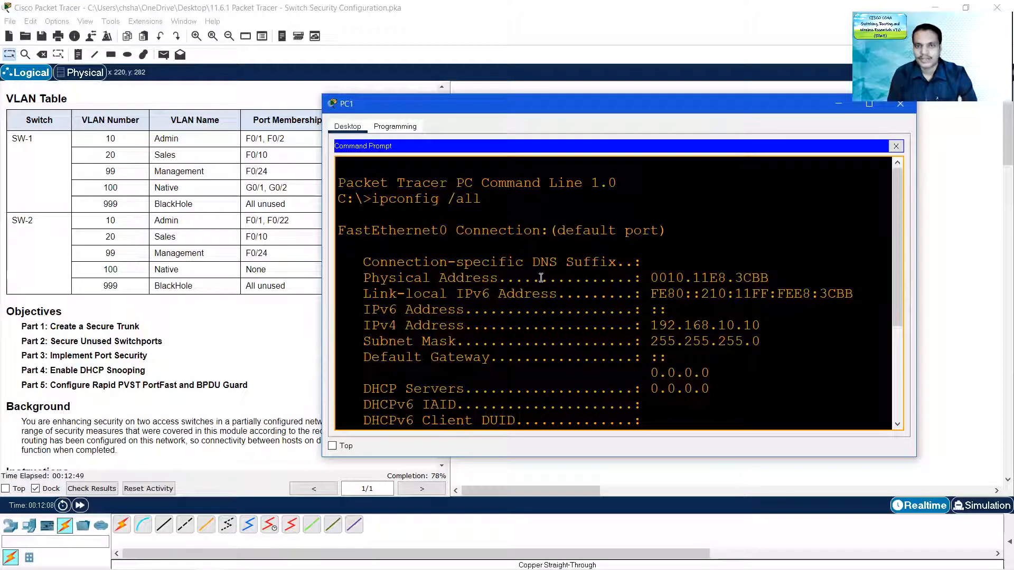
left_click_drag(652, 278, 769, 279)
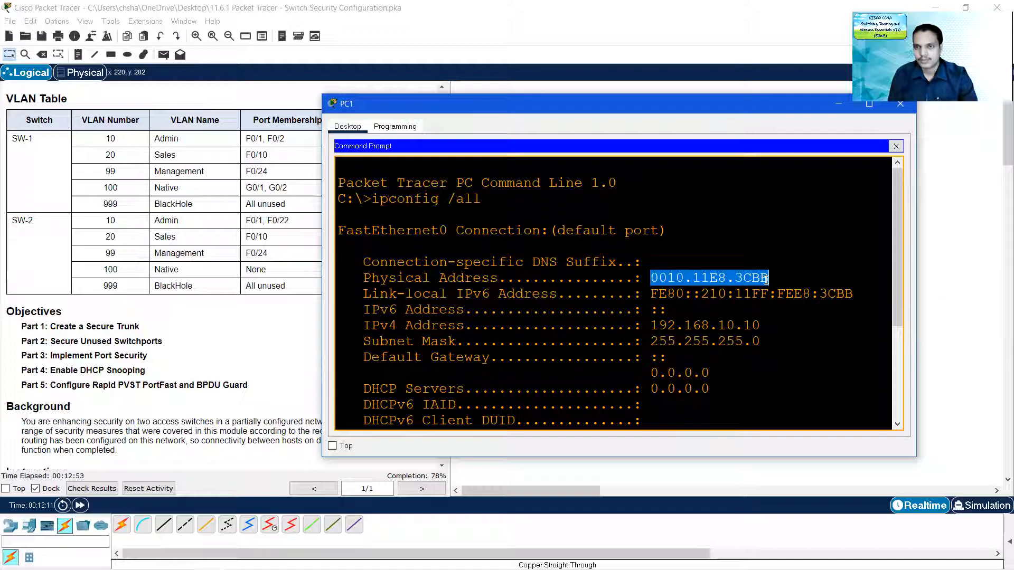
right_click(735, 273)
left_click(746, 281)
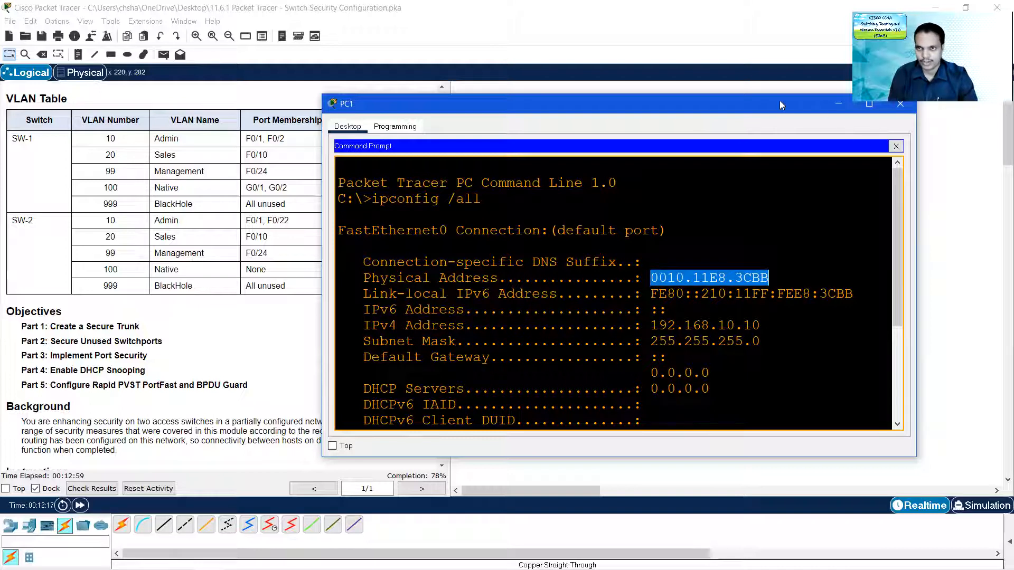
left_click_drag(764, 105, 734, 123)
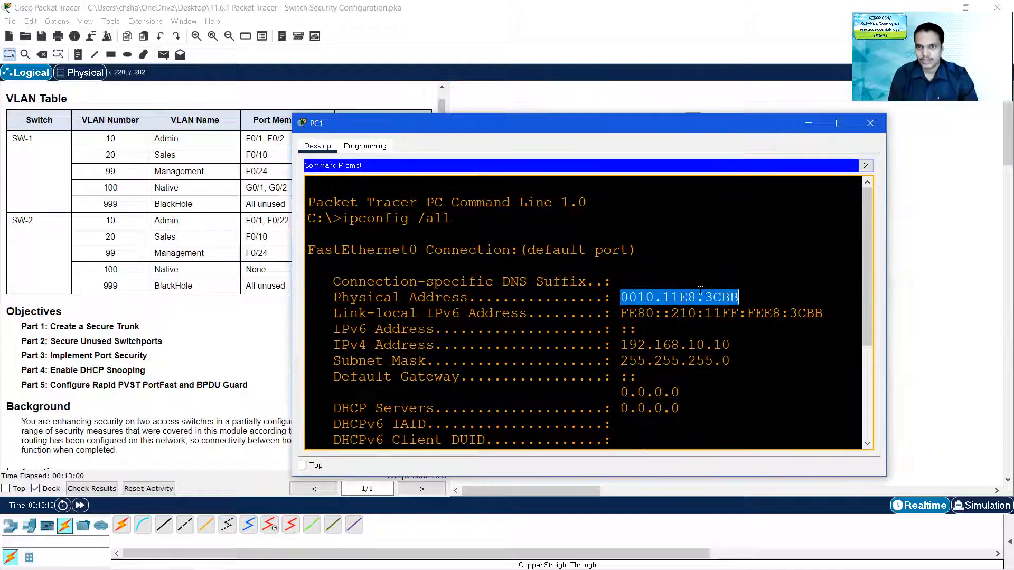
left_click(871, 122)
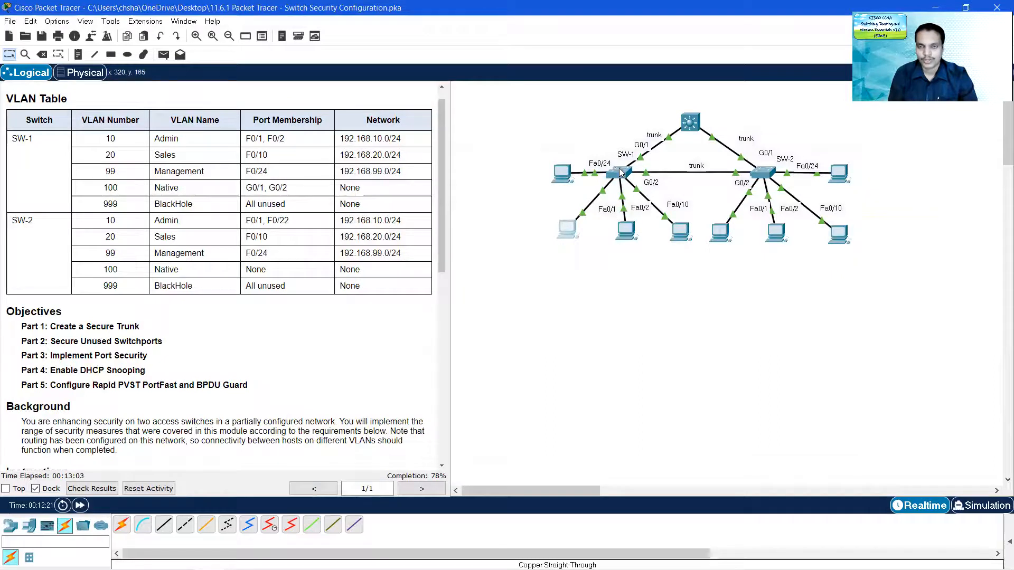
Step: Reopen SW-1's CLI, place its window clear of the instructions, and bring the Step 3 port security instructions into view
left_click(619, 172)
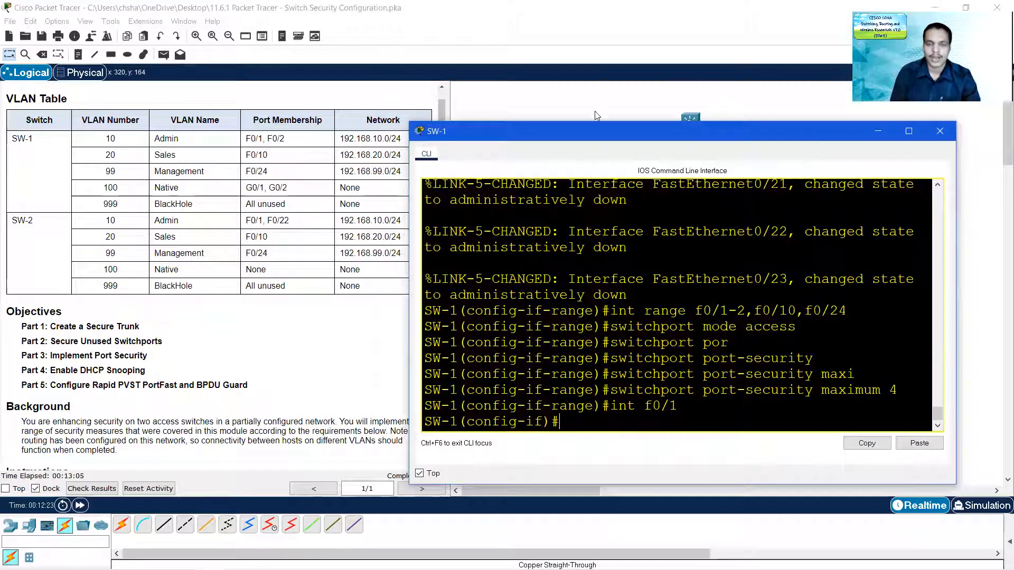
left_click_drag(597, 126, 648, 120)
scroll(289, 279, "down", 6)
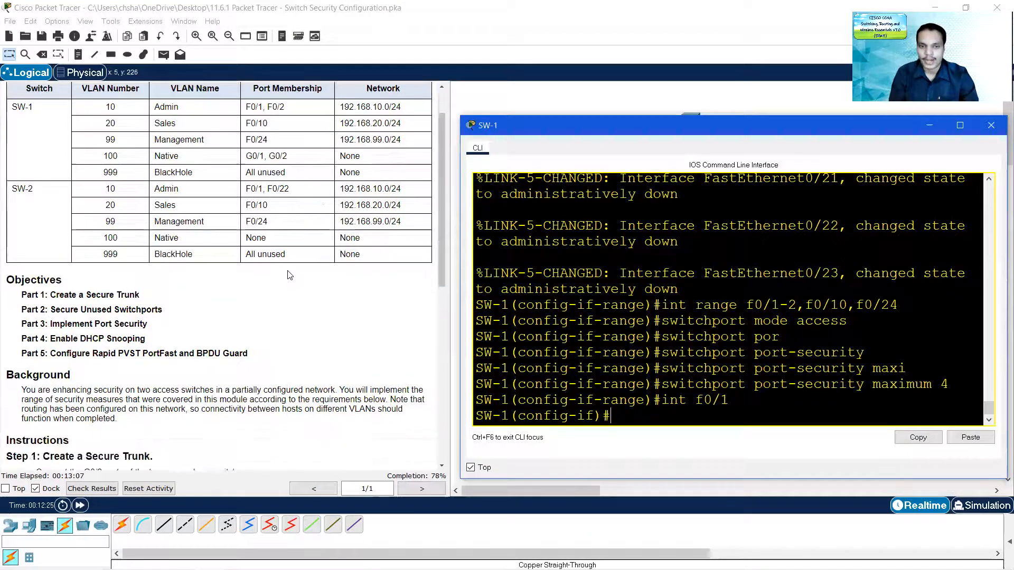
scroll(289, 280, "down", 5)
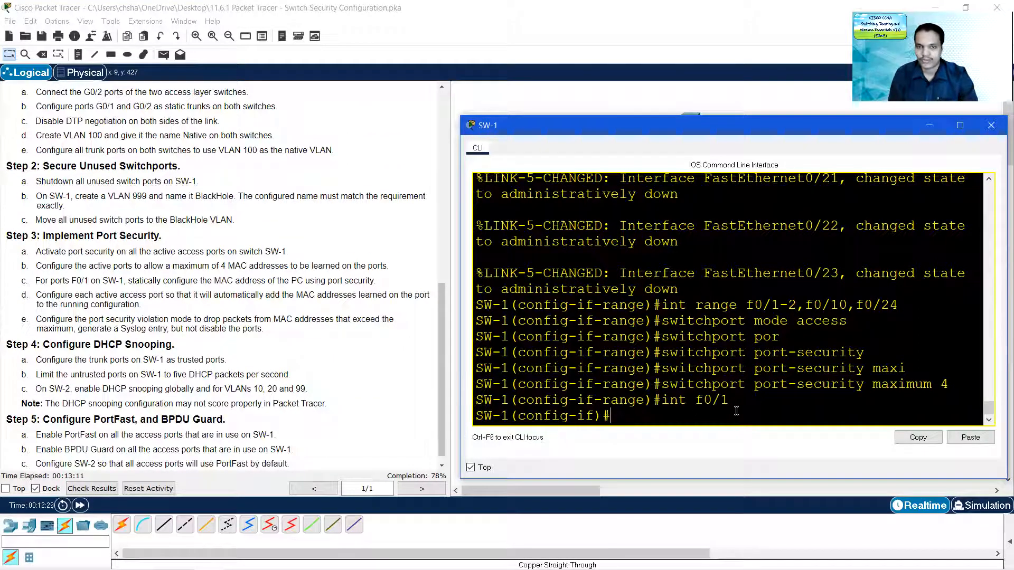
Step: Statically assign PC1's copied MAC address to F0/1 with "switchport port-security mac-address 0010.11E8.3CBB"
type("int f0/1")
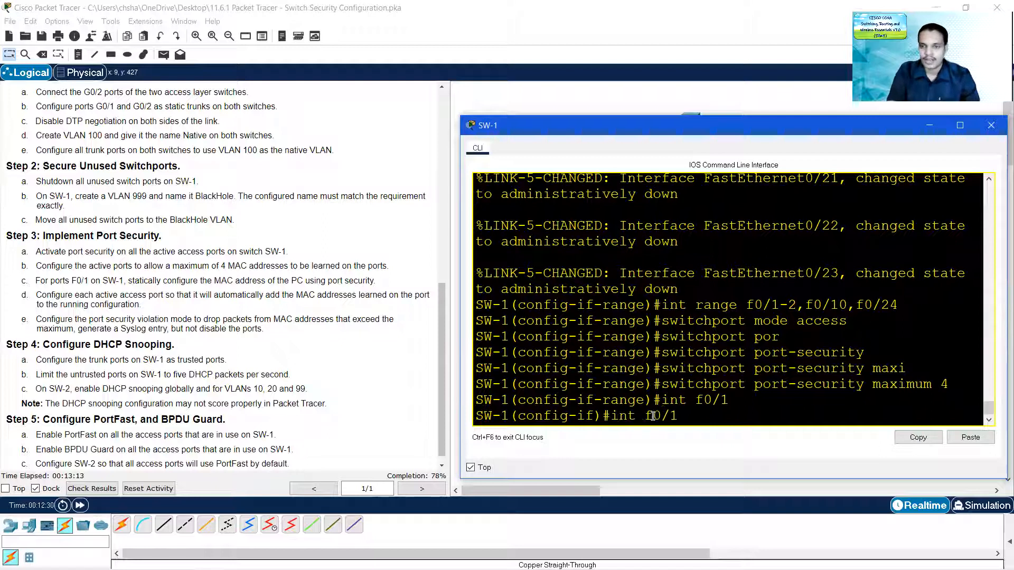
key("Up")
key("Up")
key("BackSpace")
key("BackSpace")
key("BackSpace")
key("BackSpace")
key("BackSpace")
key("BackSpace")
key("BackSpace")
type("chpor")
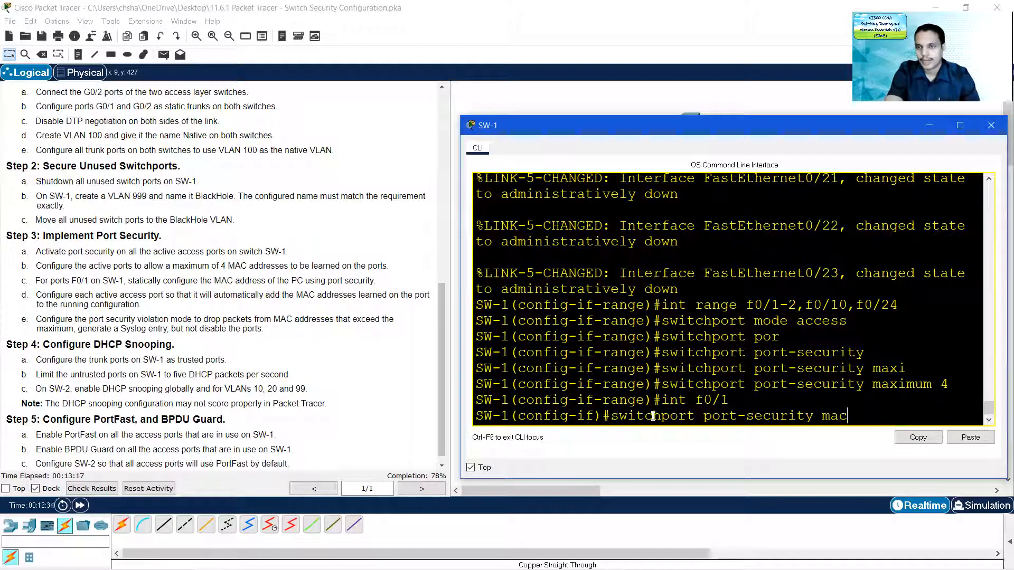
key("Tab")
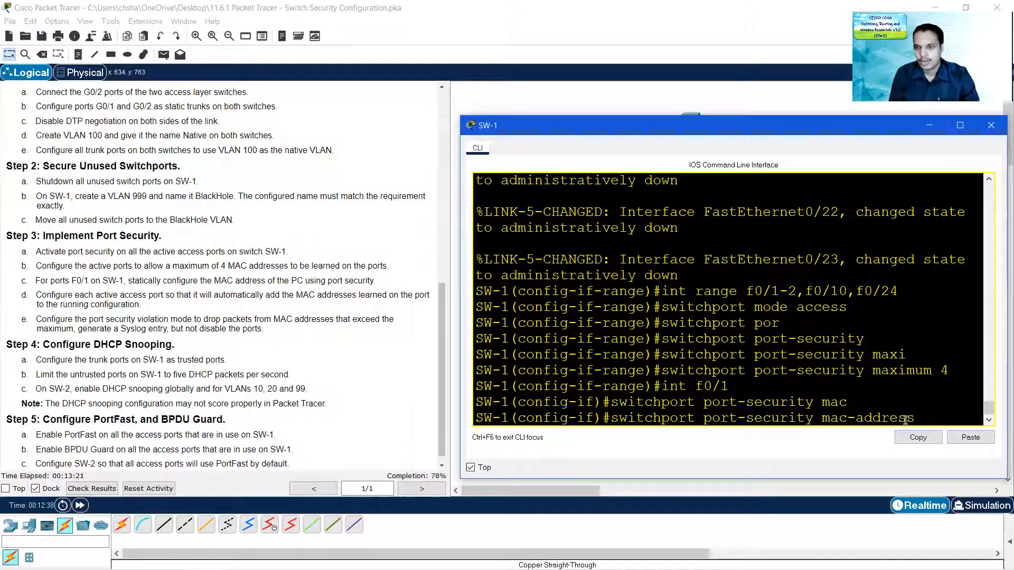
right_click(922, 417)
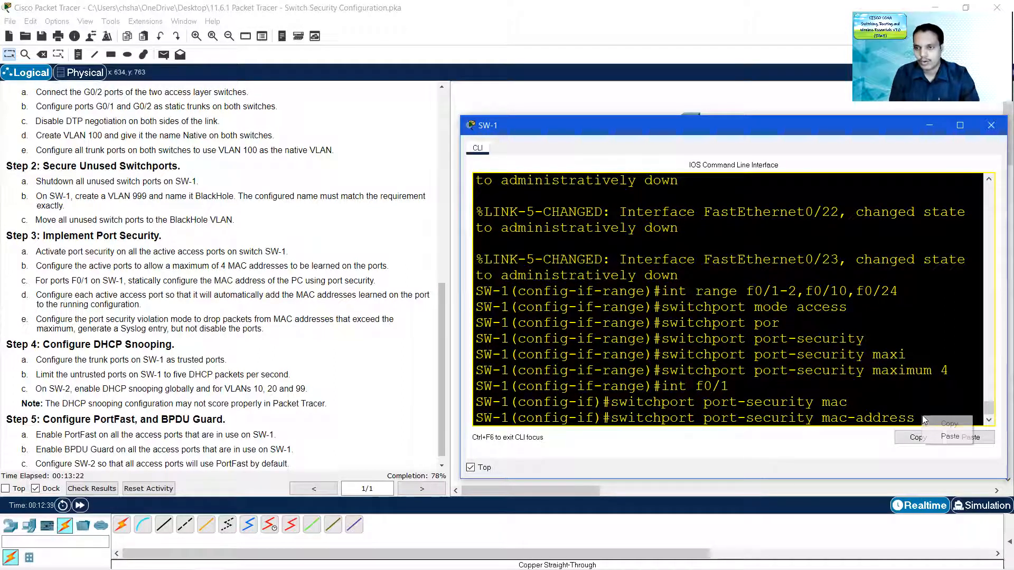
left_click(938, 438)
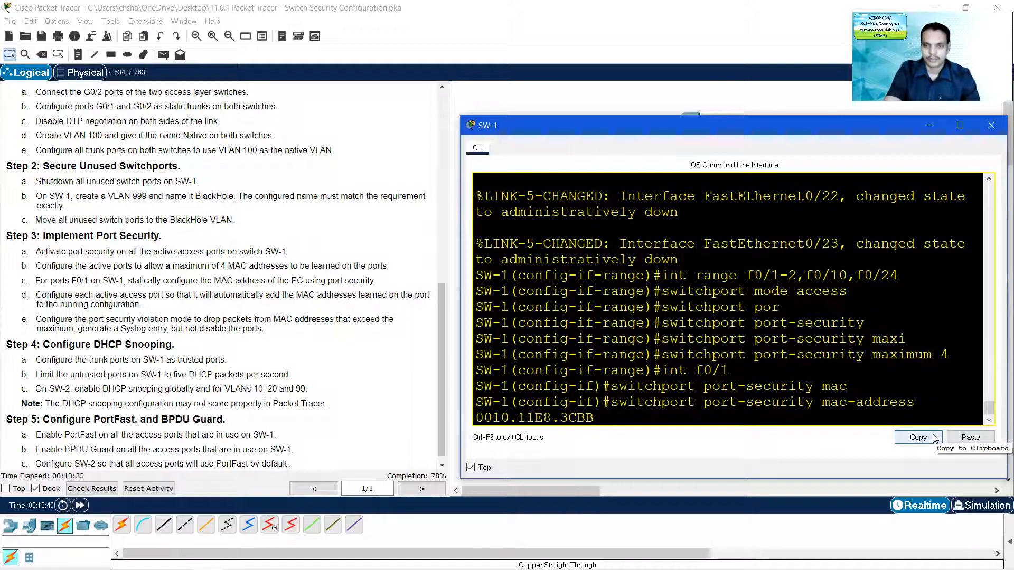
key("Return")
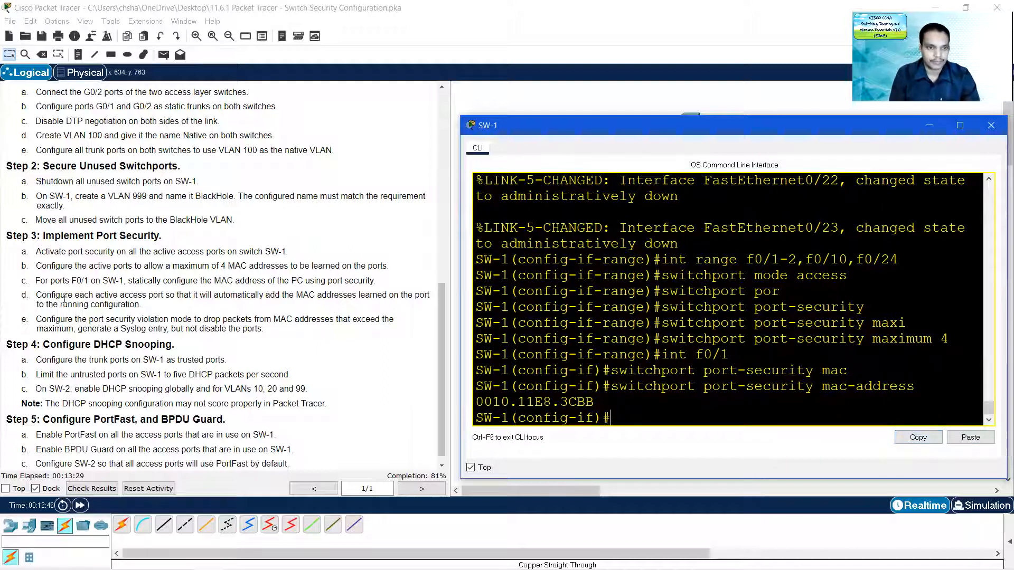
Step: Select the active access ports for configuration again with "int range f0/1-2,f0/10,f0/24", following instruction 3d
left_click_drag(35, 280, 384, 285)
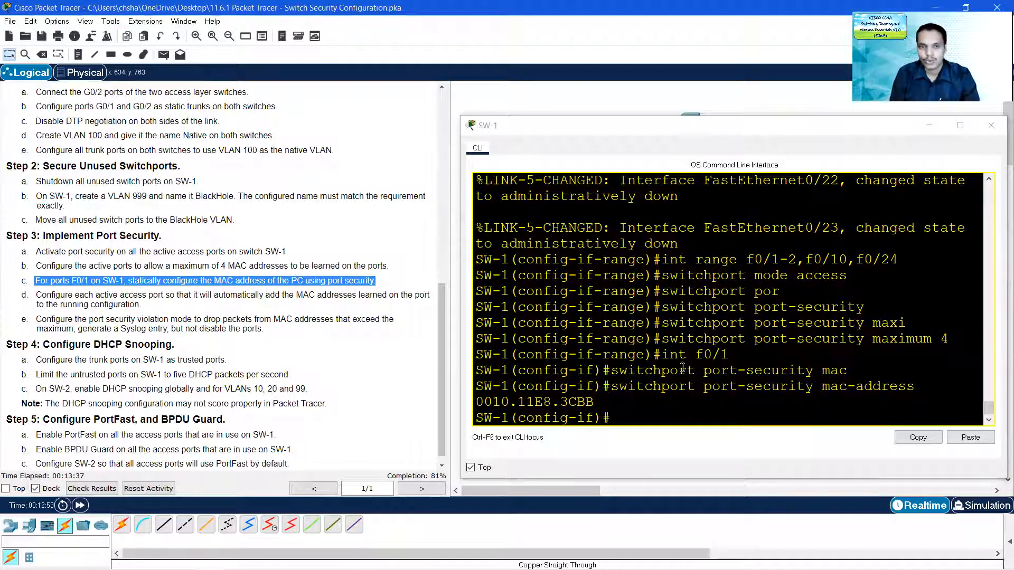
left_click_drag(35, 296, 150, 308)
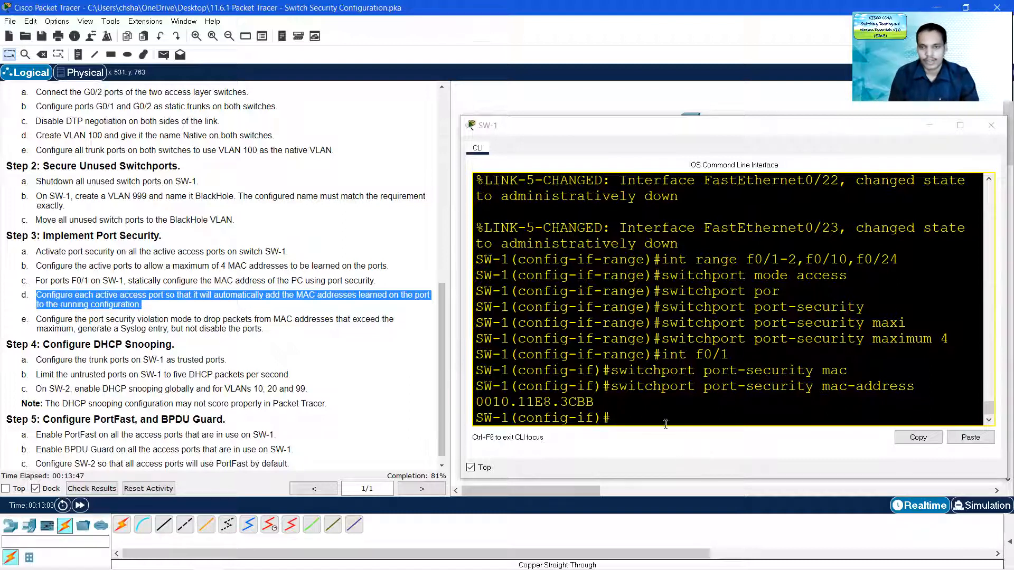
left_click(610, 417)
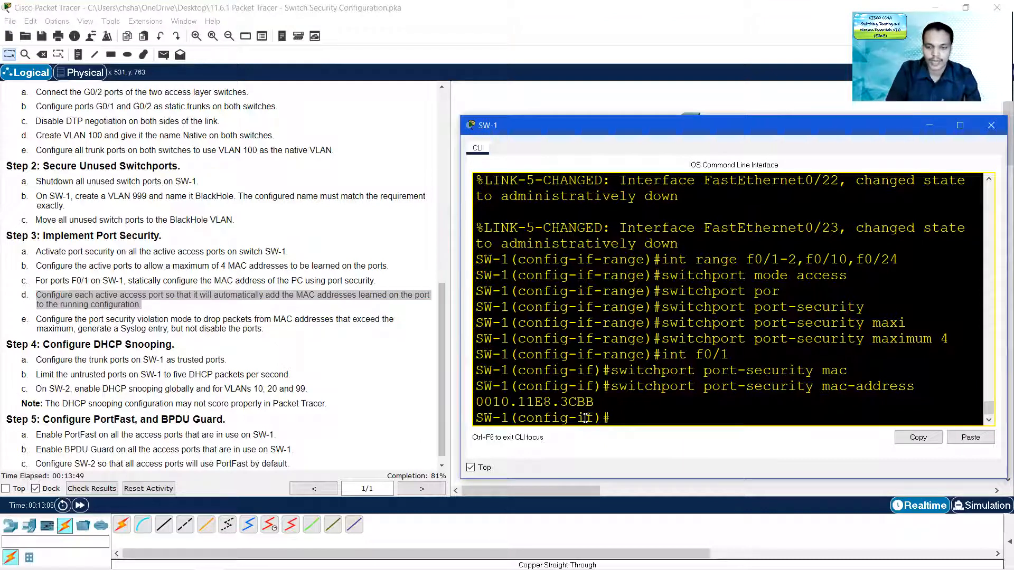
key("Up")
key("Up")
key("Up")
key("Up")
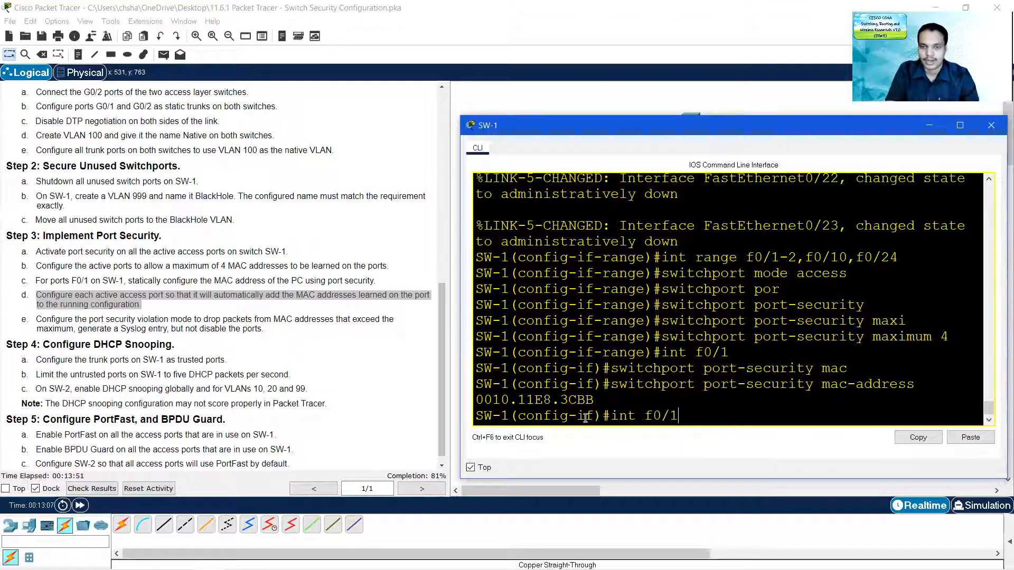
key("Up")
key("Up")
key("Up")
key("Up")
key("Up")
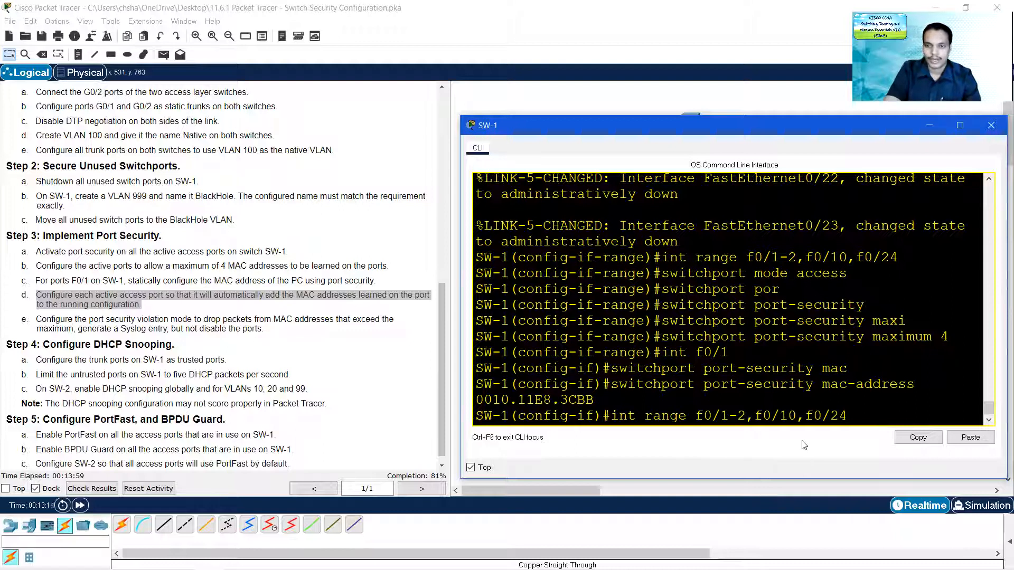
key("Return")
Step: Enable automatic MAC address learning on the selected access ports with "switchport port-security mac-address sticky"
key("Up")
key("Up")
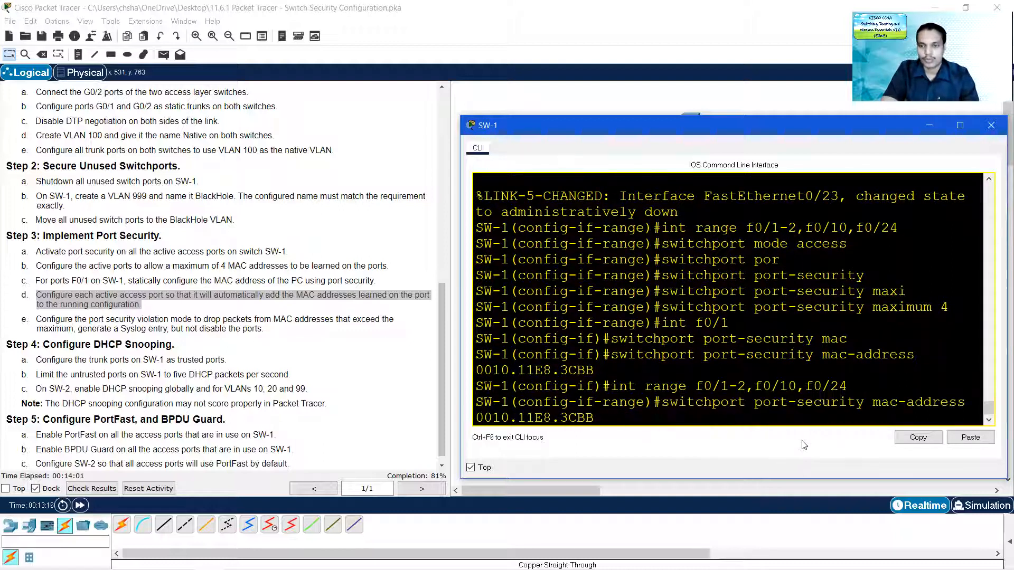
key("BackSpace")
key("BackSpace")
key("BackSpace")
key("BackSpace")
key("BackSpace")
key("BackSpace")
key("BackSpace")
key("BackSpace")
key("BackSpace")
key("BackSpace")
key("BackSpace")
key("BackSpace")
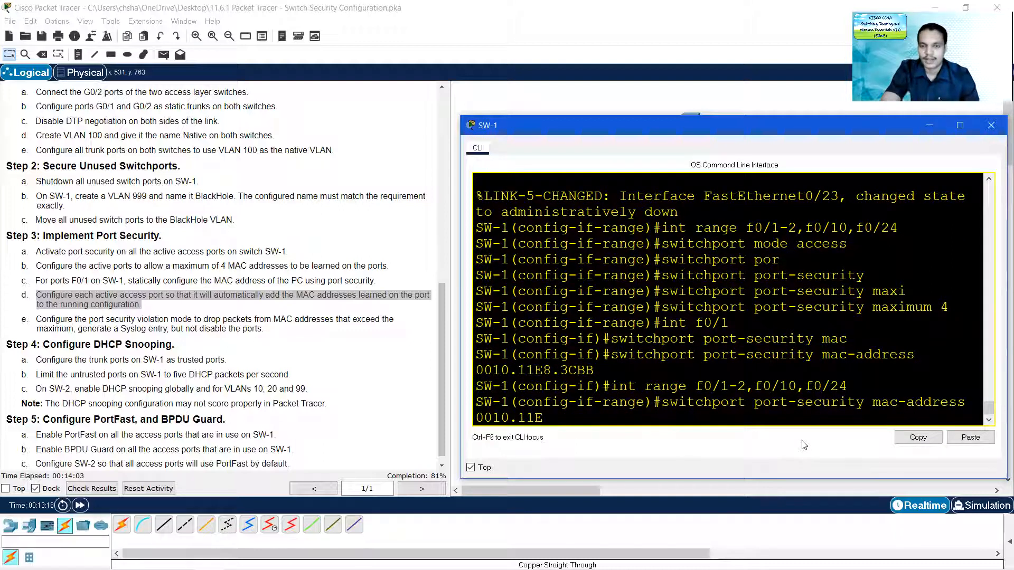
key("BackSpace")
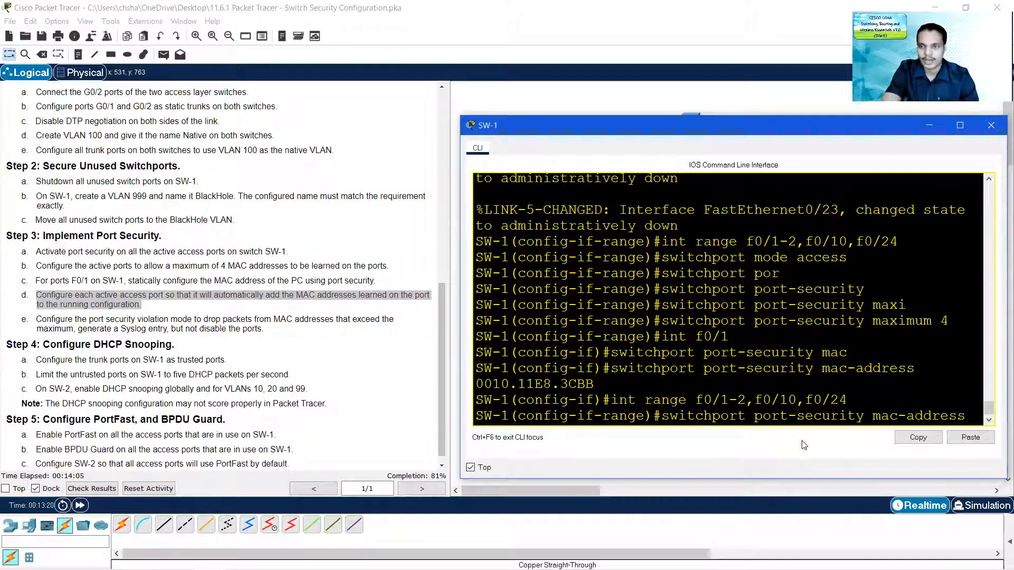
type("sticky")
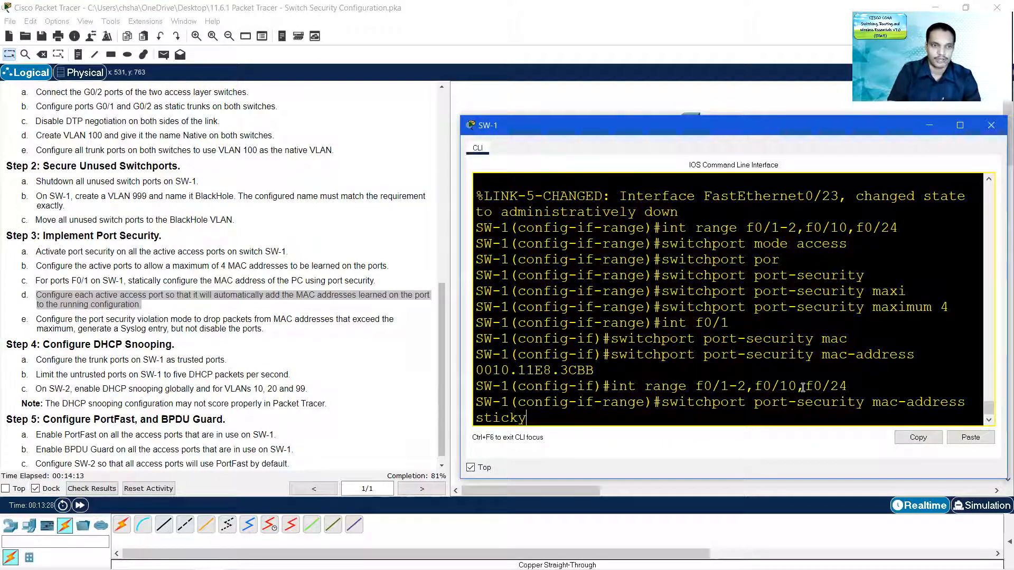
key("Return")
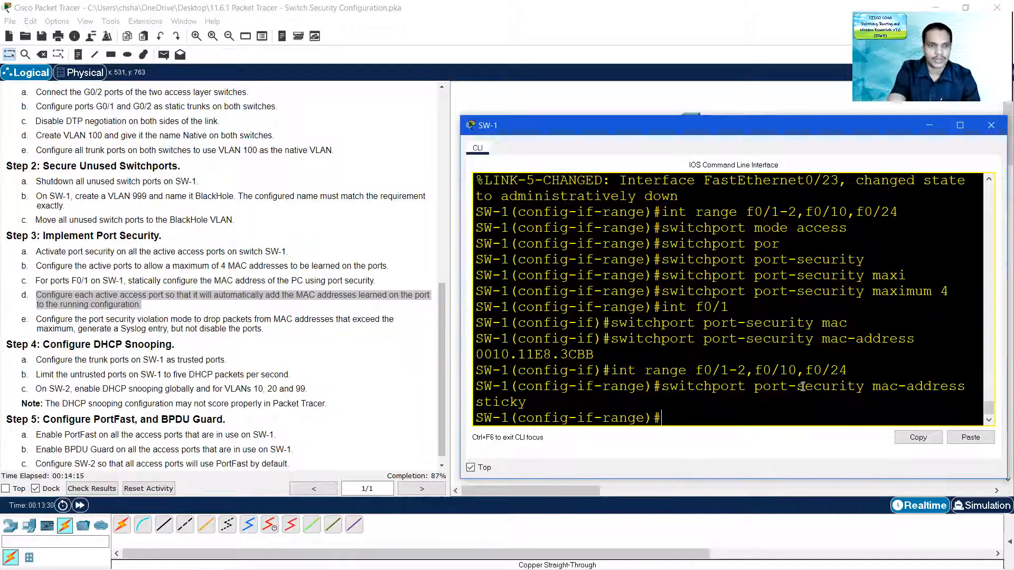
Step: Set the port security violation mode of the active access ports with "switchport port-security violation restrict"
type("swichport por")
key("Tab")
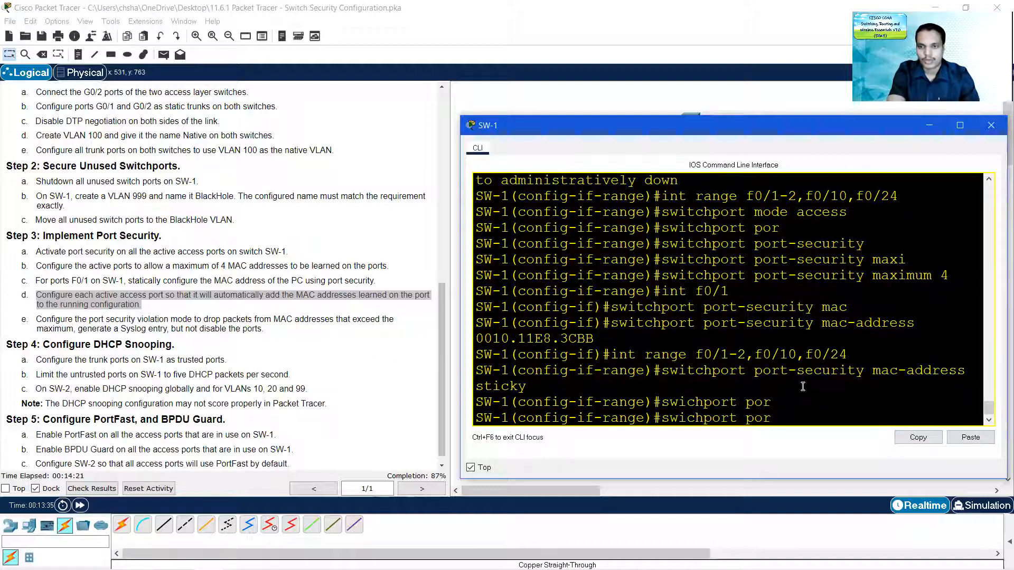
key("BackSpace")
key("BackSpace")
key("BackSpace")
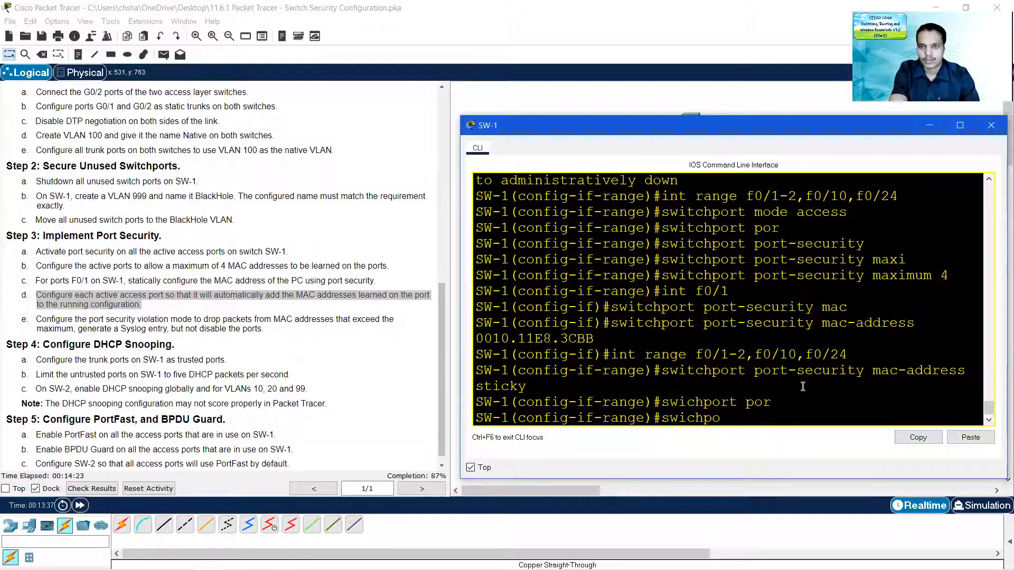
key("BackSpace")
key("BackSpace")
type("tchpo")
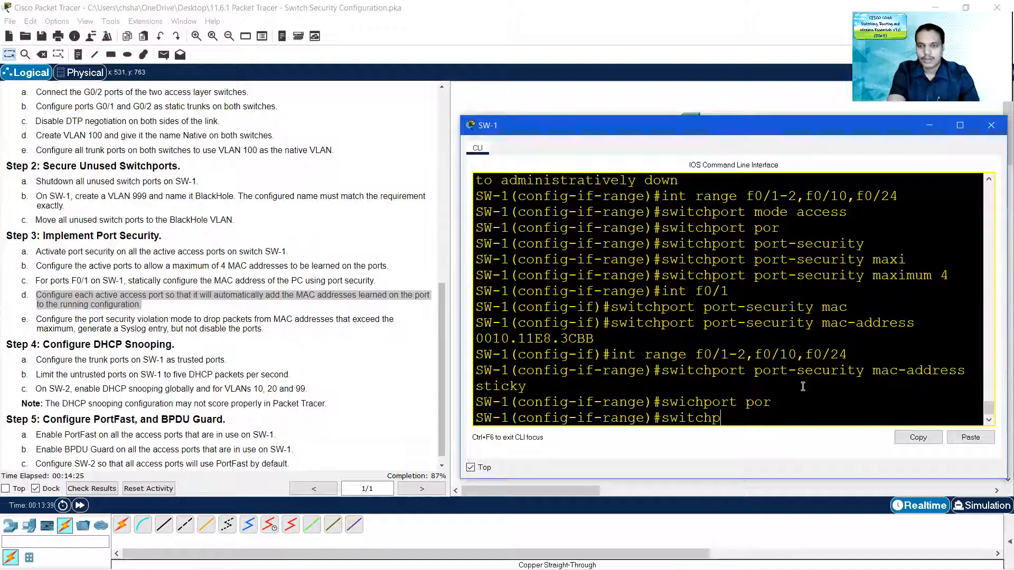
key("Tab")
type("por")
key("Tab")
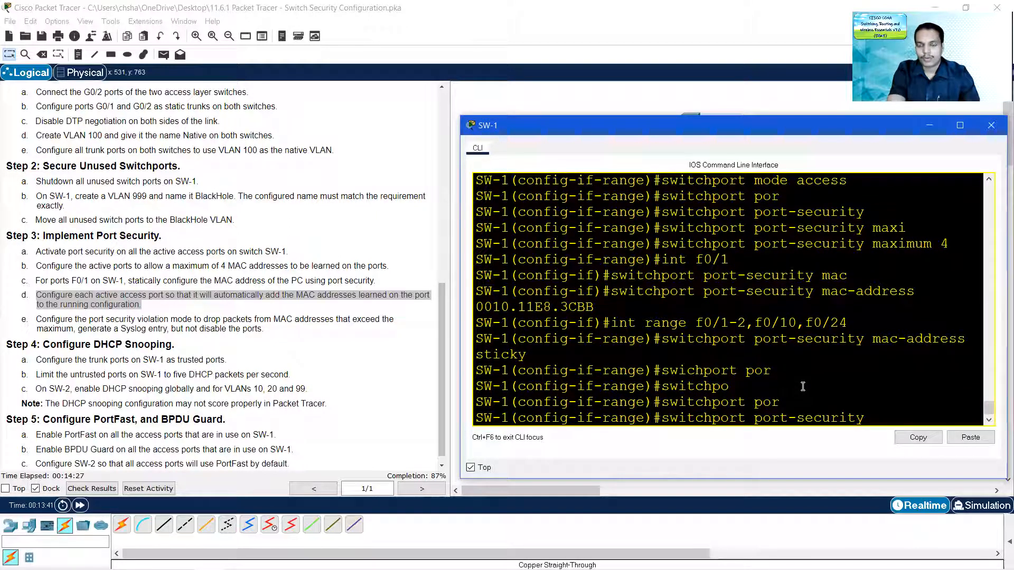
type("viol")
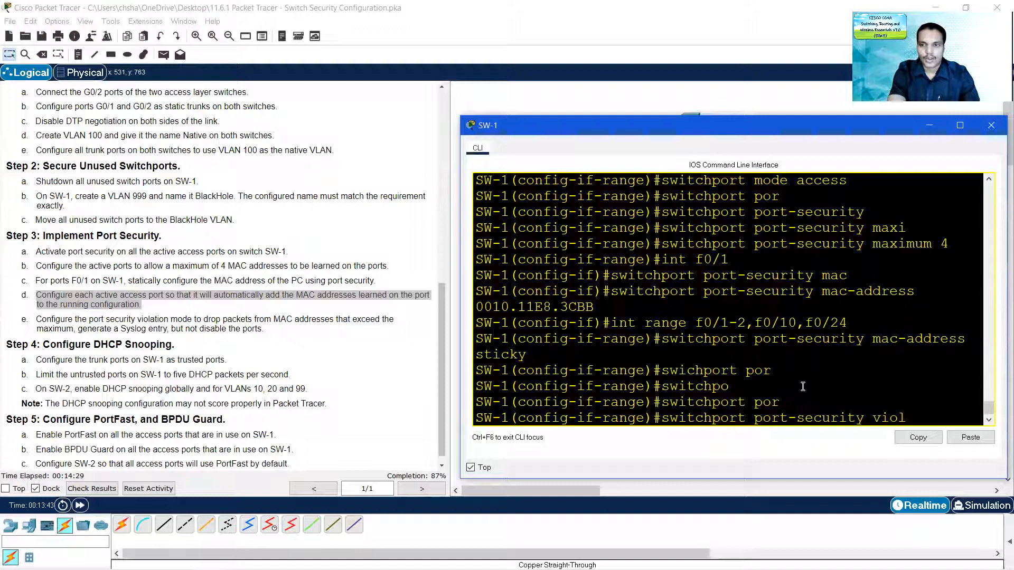
key("Tab")
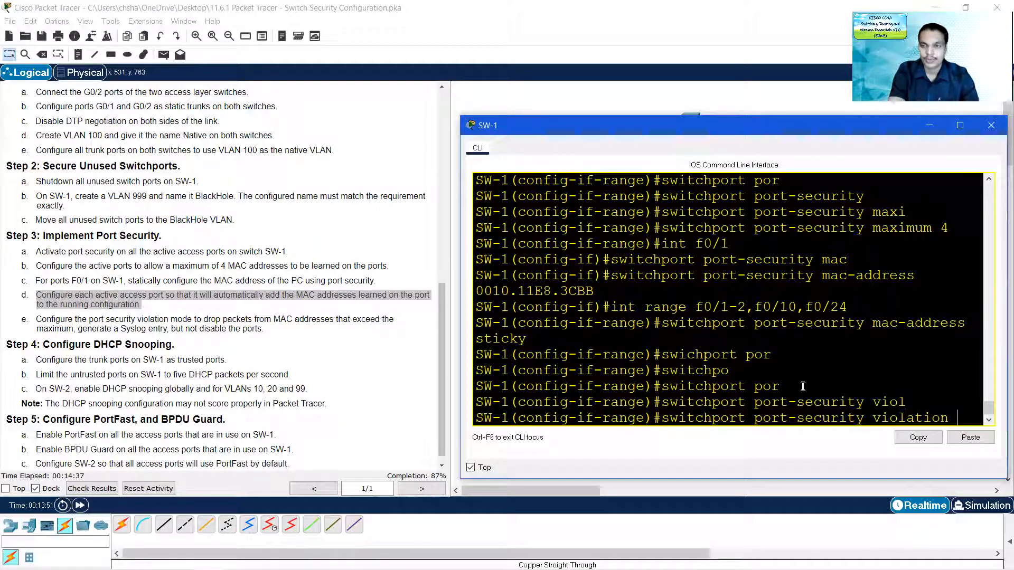
type("re")
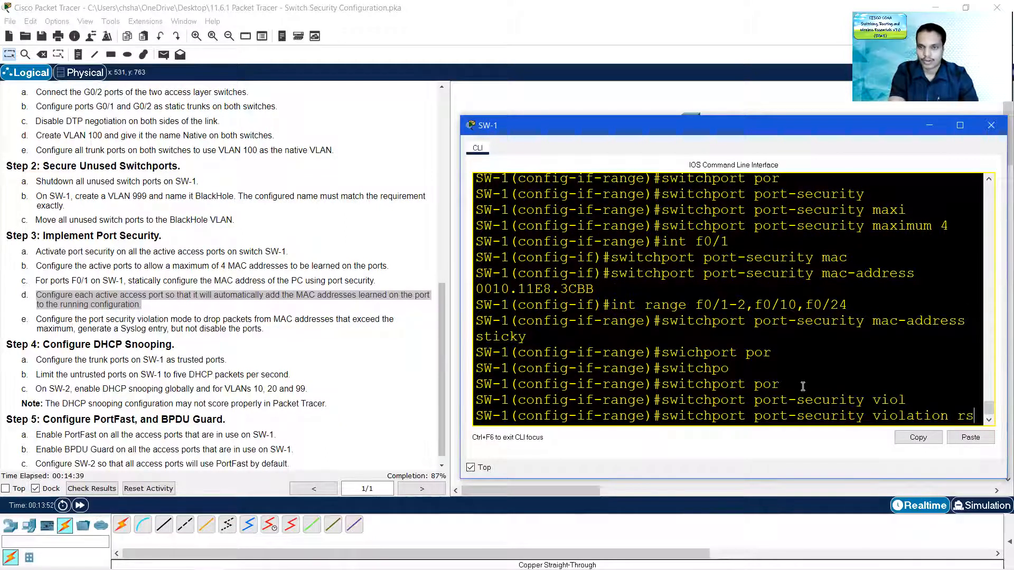
type("strict")
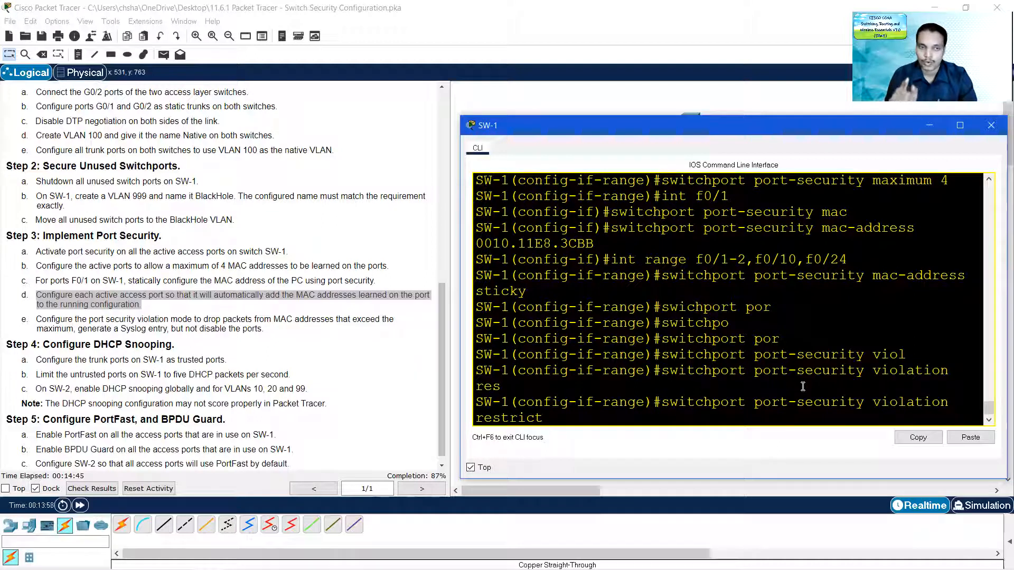
key("Return")
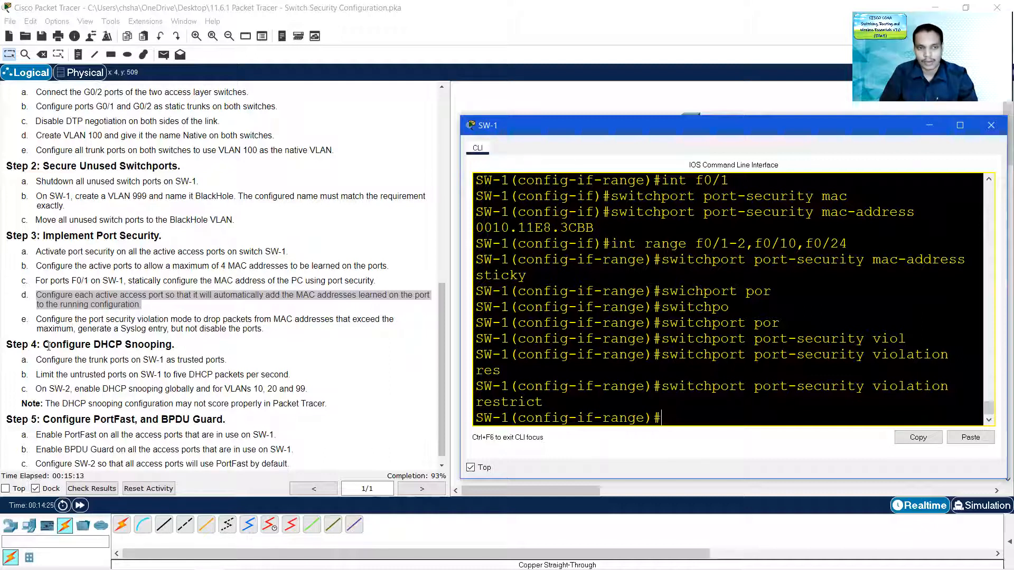
Step: Configure SW-1's trunk ports G0/1-2 as trusted DHCP snooping ports with "int range g0/1-2" and "ip dhcp snooping trust"
left_click_drag(52, 346, 159, 346)
left_click_drag(72, 361, 225, 364)
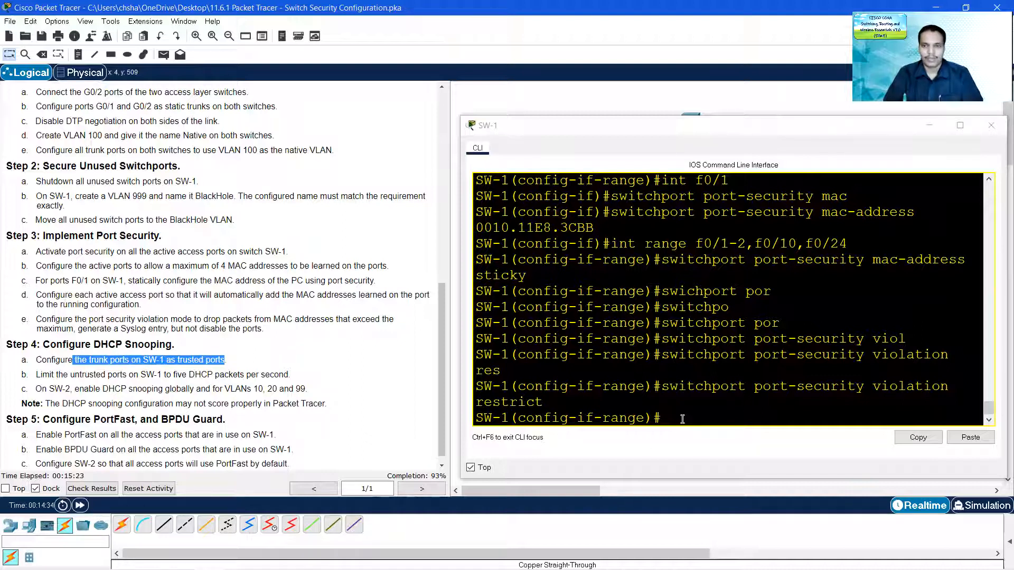
left_click(672, 420)
type("int")
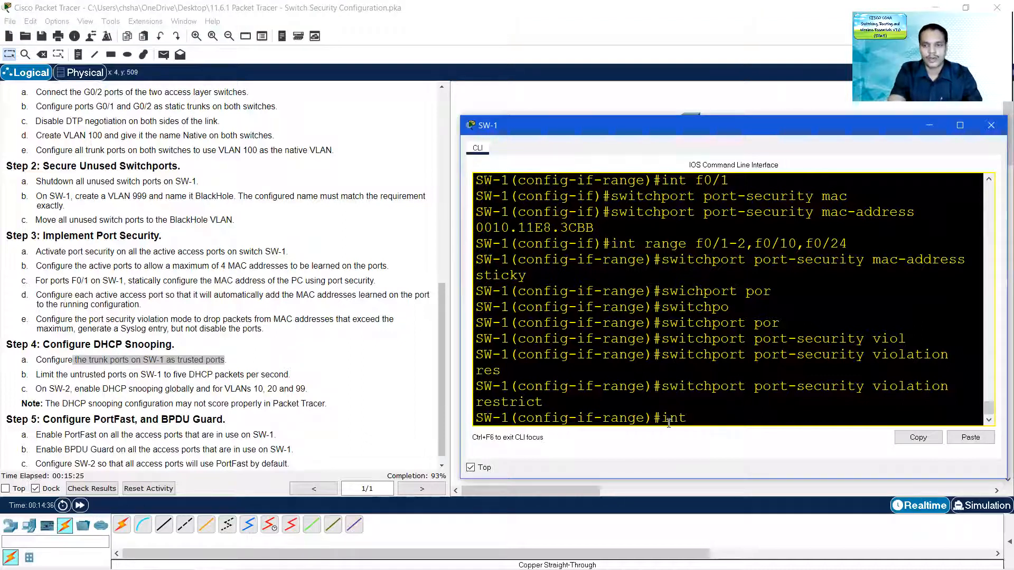
type(" range g0/1-2")
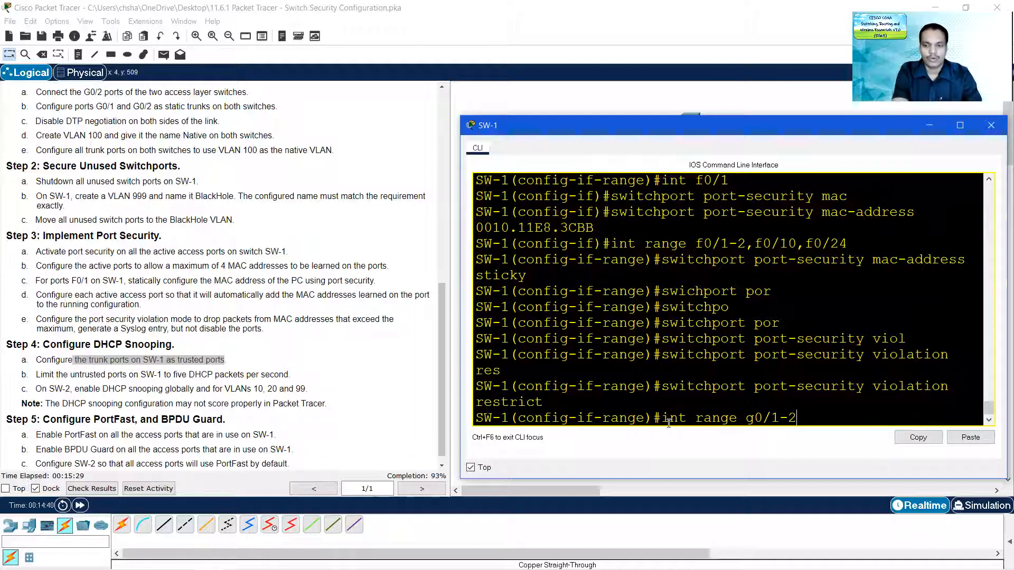
key("Return")
type("ip")
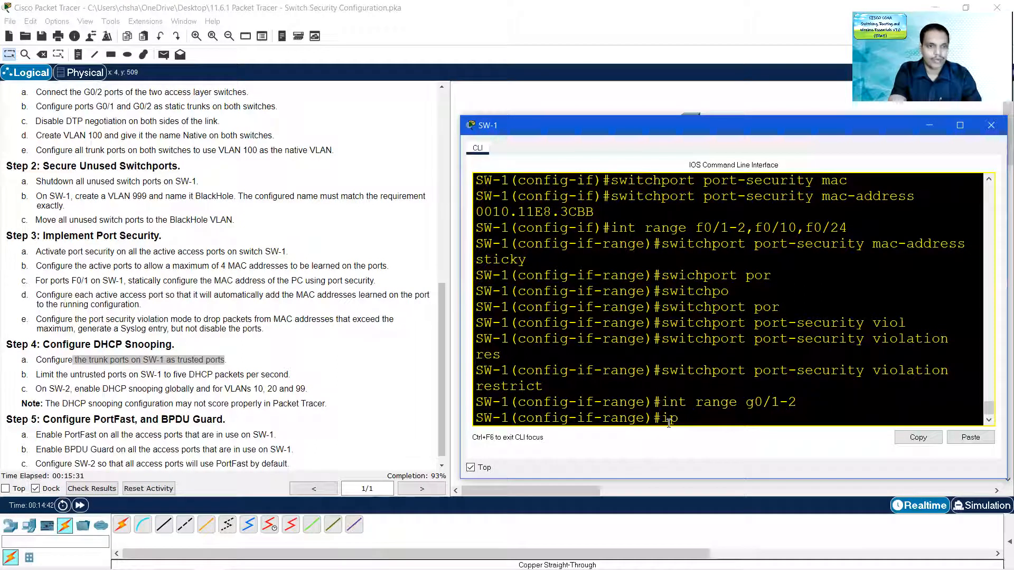
type(" dhcp")
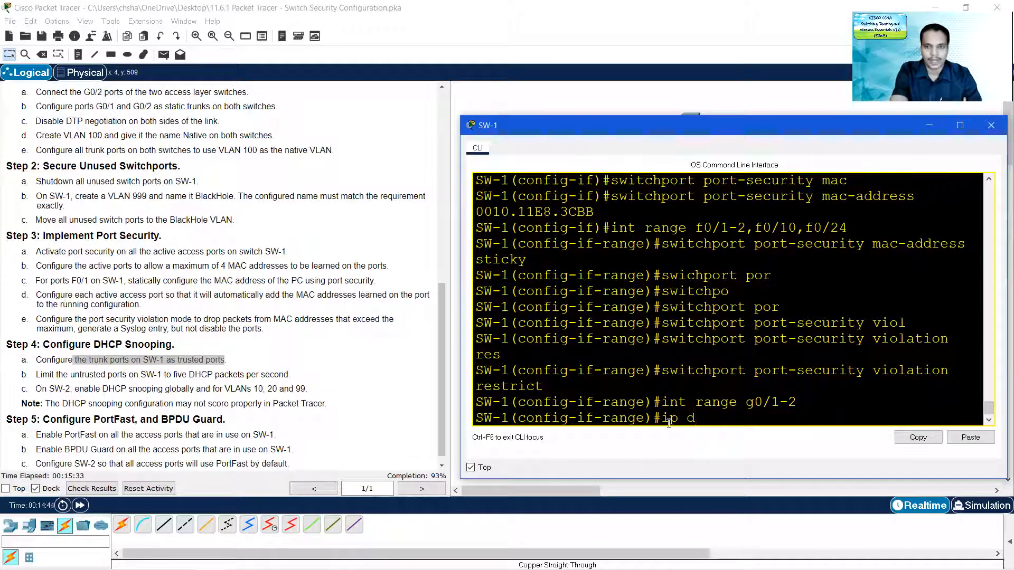
key("Tab")
type("sn")
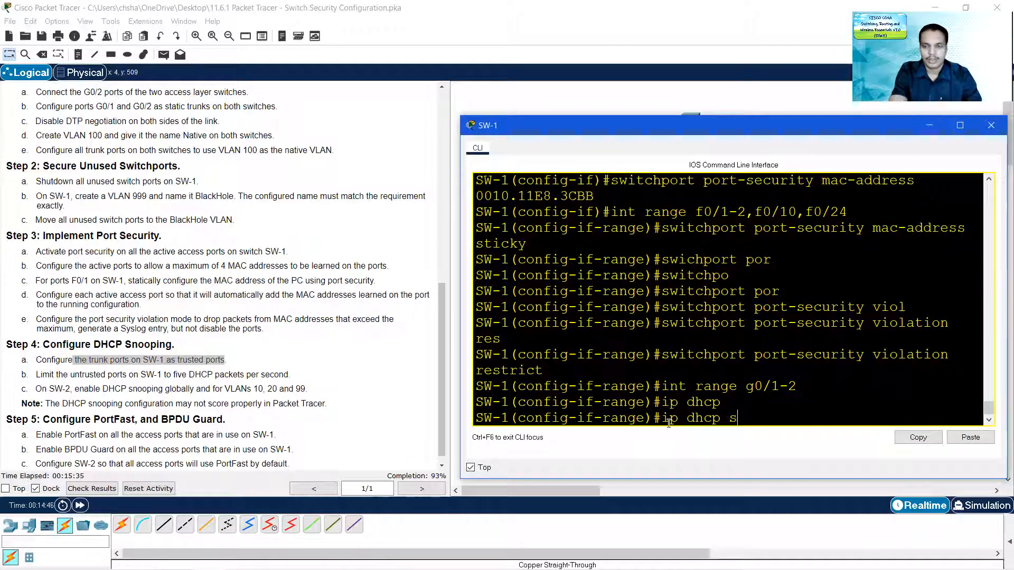
key("Tab")
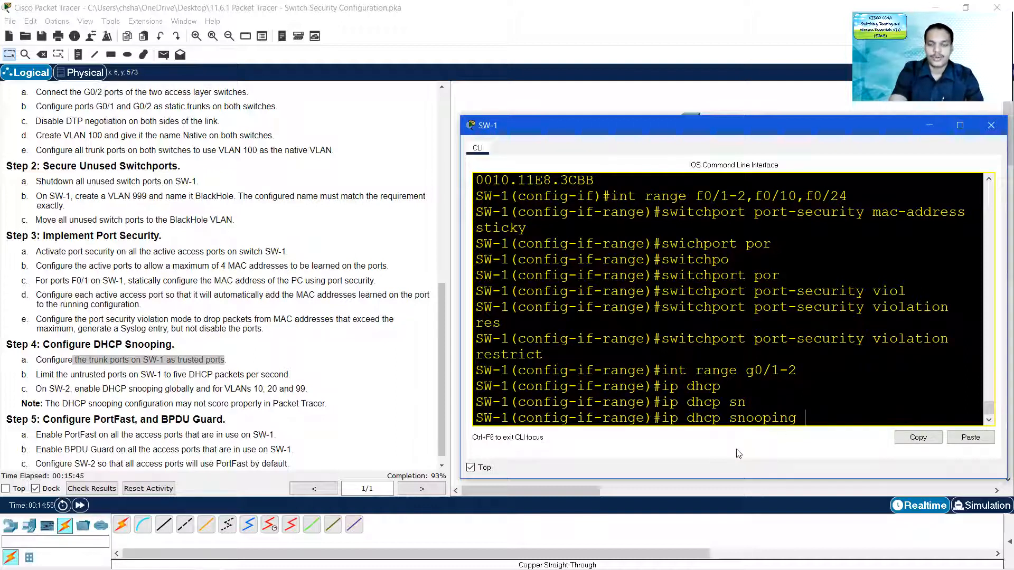
type("trust")
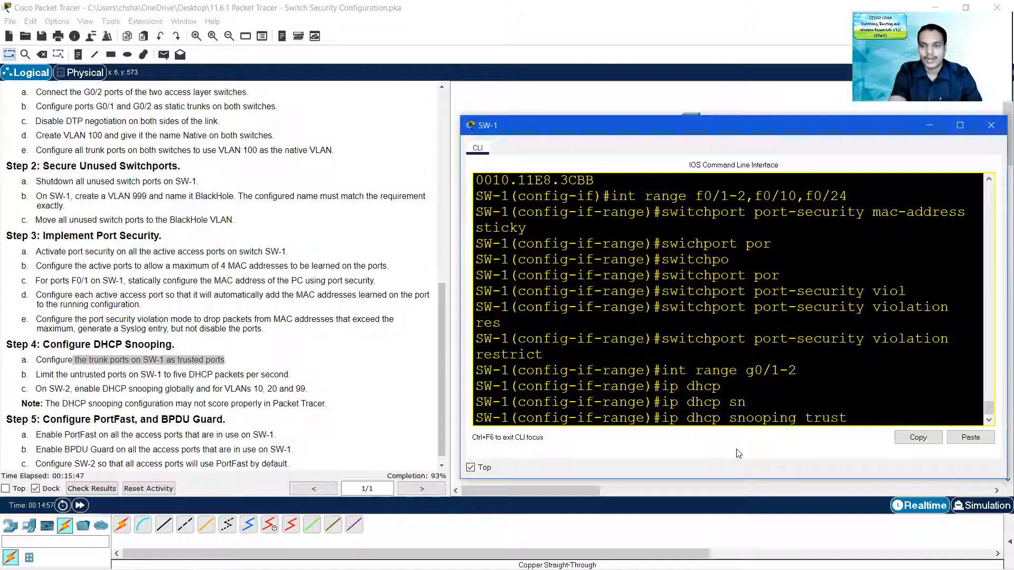
key("Return")
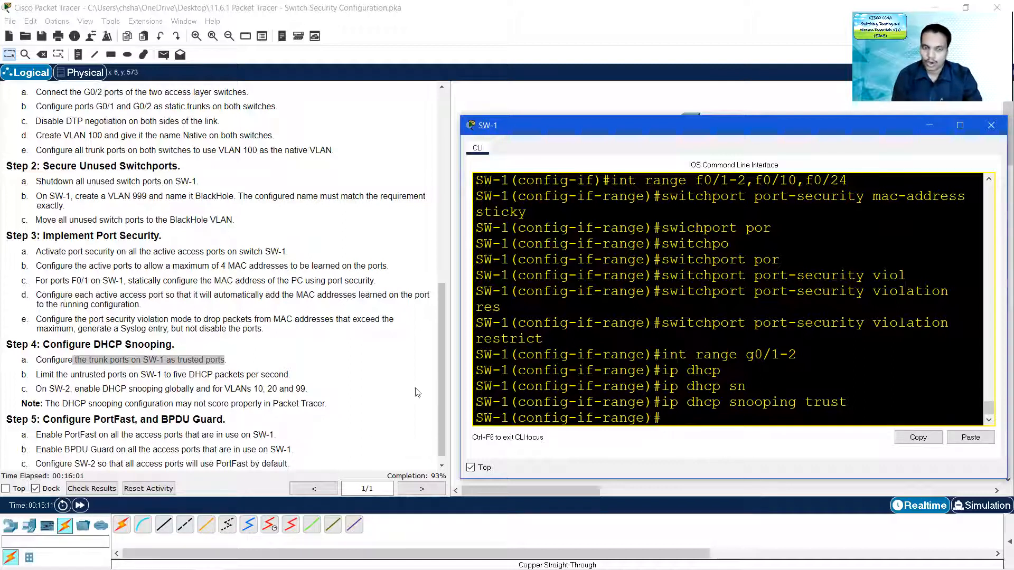
Step: Select SW-1's untrusted access ports for configuration with "int range f0/1-2,f0/10,f0/24"
key("Up")
key("Up")
key("Up")
key("Up")
key("Up")
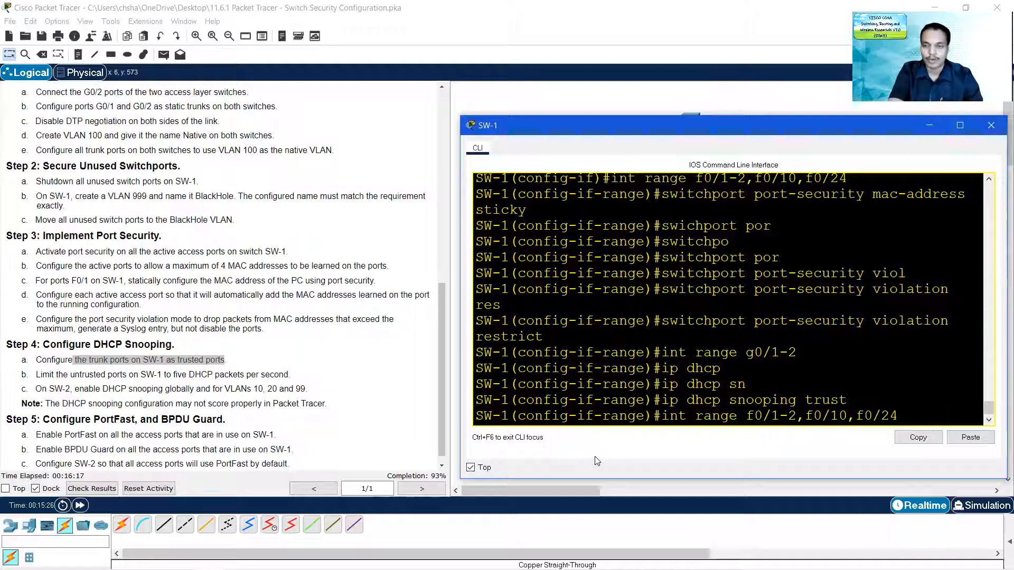
key("Return")
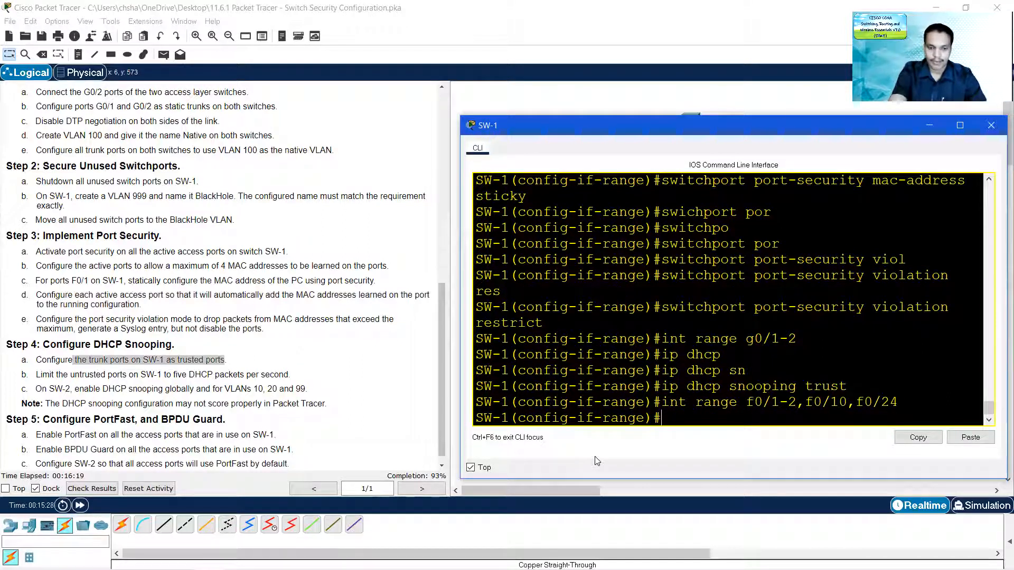
Step: Limit the selected untrusted ports to five DHCP packets per second with "ip dhcp snooping limit rate 5"
type("ip dc")
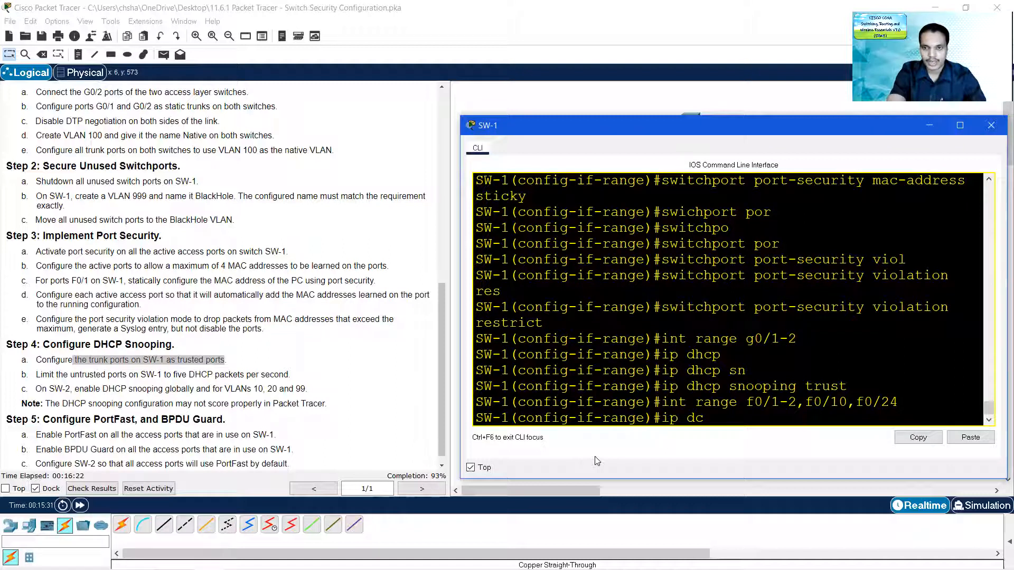
key("BackSpace")
type("hcp s")
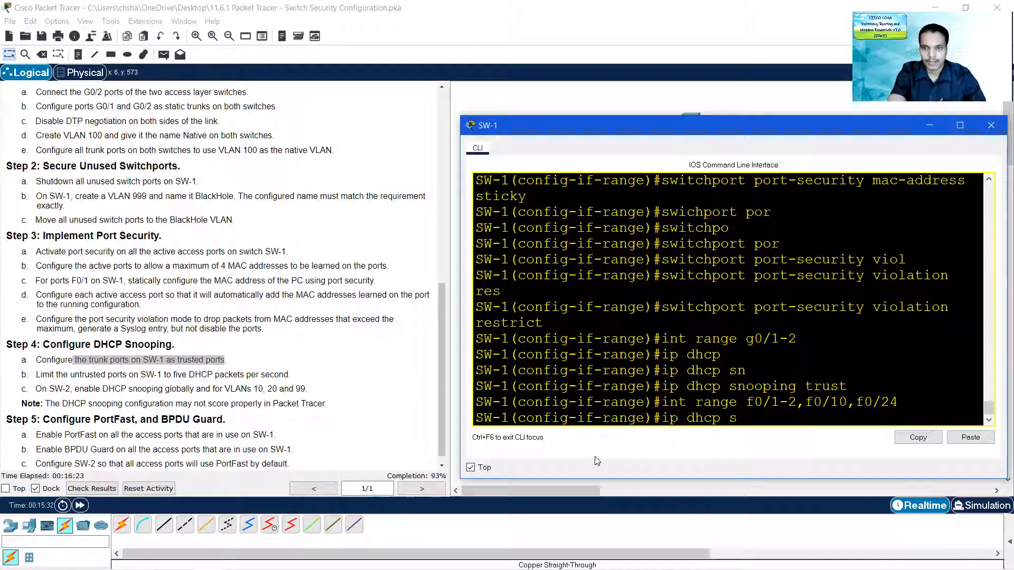
type("noopi")
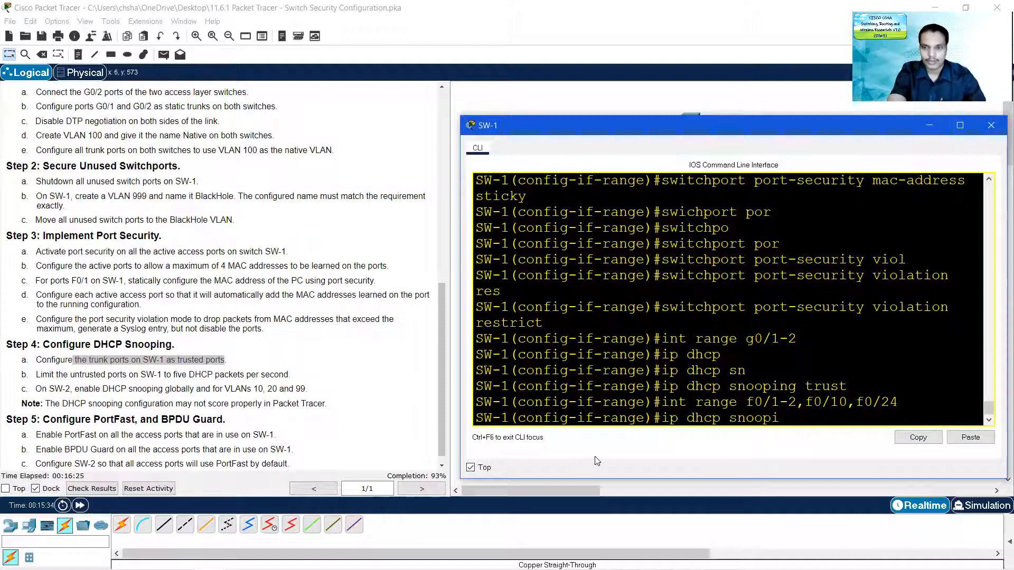
type("ng limit")
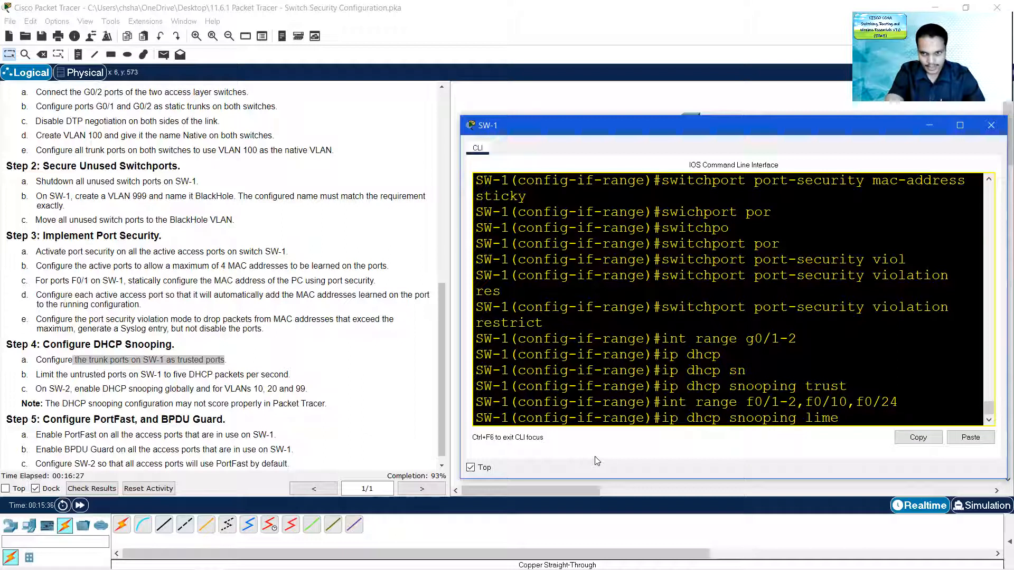
type(" rate ")
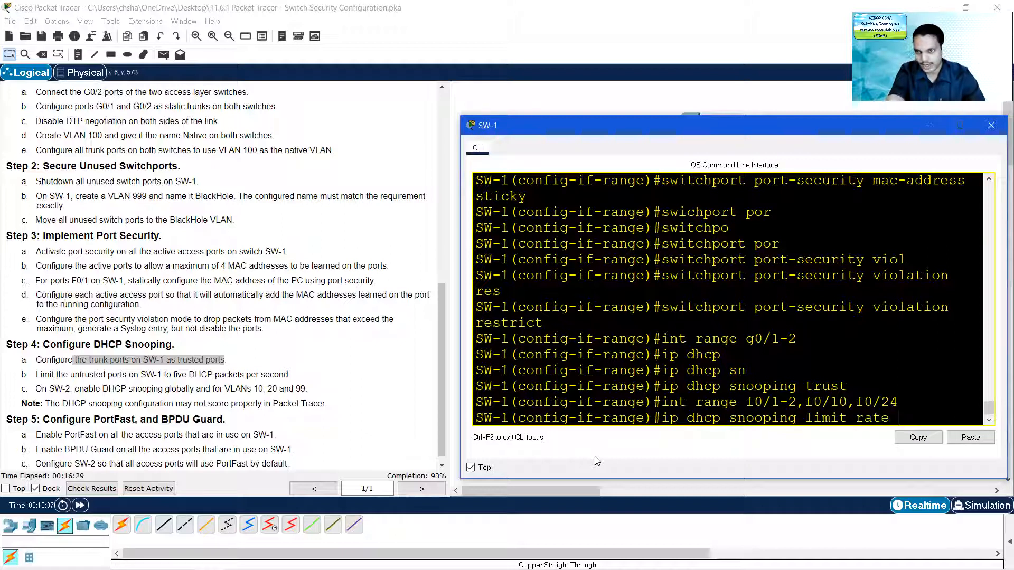
type("5")
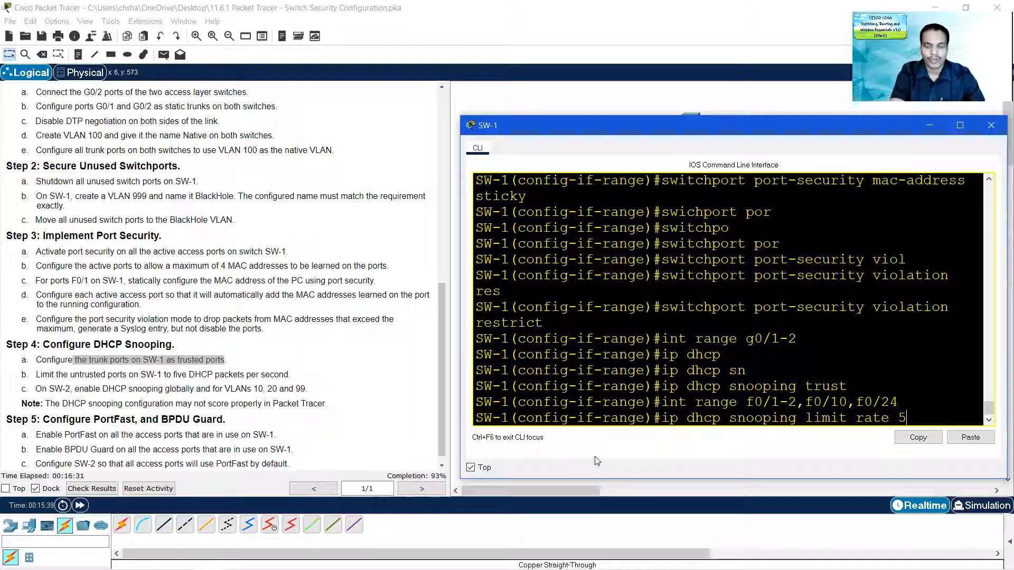
key("Return")
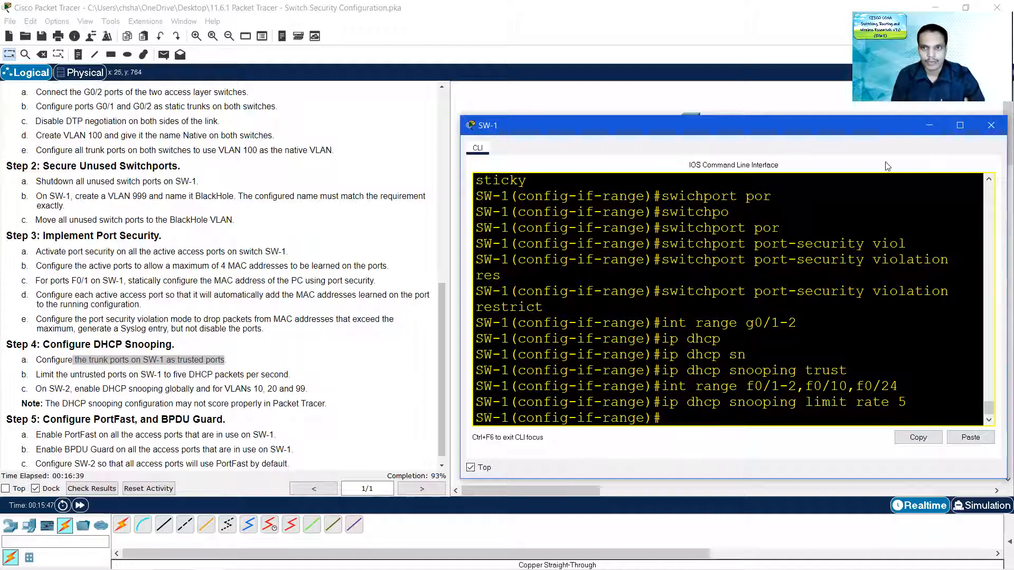
Step: Switch to SW-2's command line, exit to global configuration mode and enable DHCP snooping globally with "ip dhcp snooping"
left_click(930, 127)
left_click(765, 177)
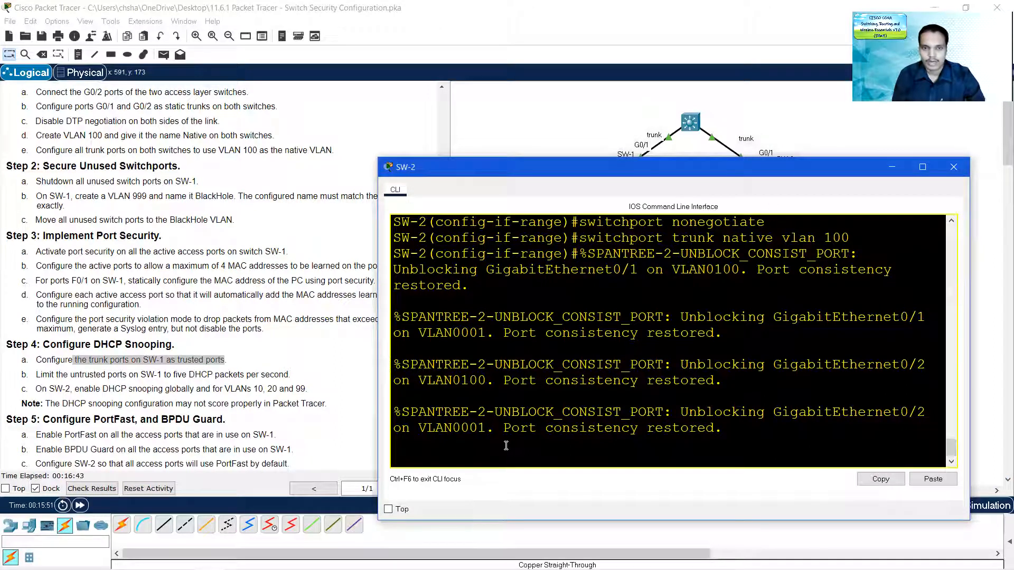
key("Return")
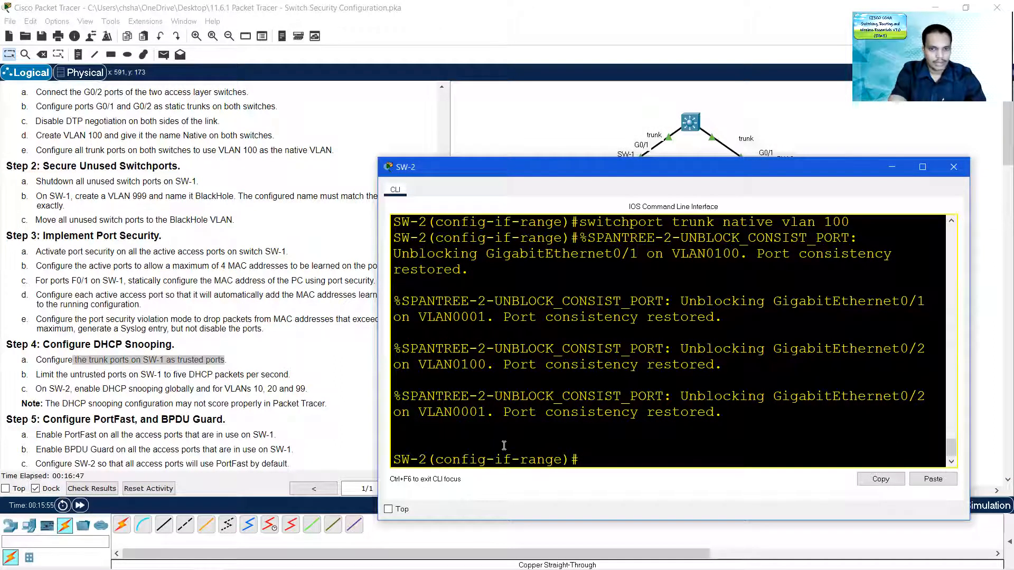
type("exit")
key("Return")
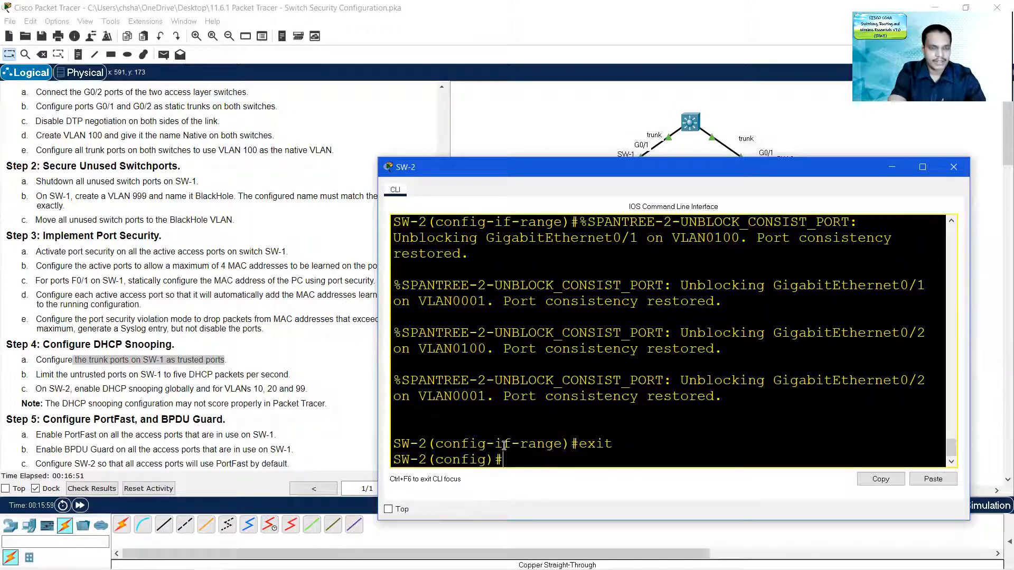
type("i")
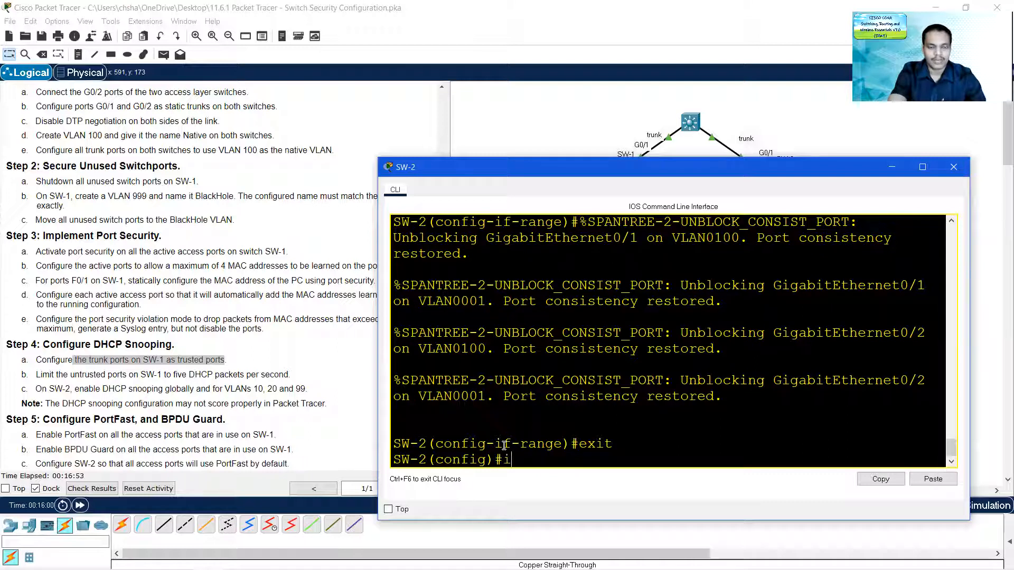
type("p dhc")
key("BackSpace")
type("hcp snooping")
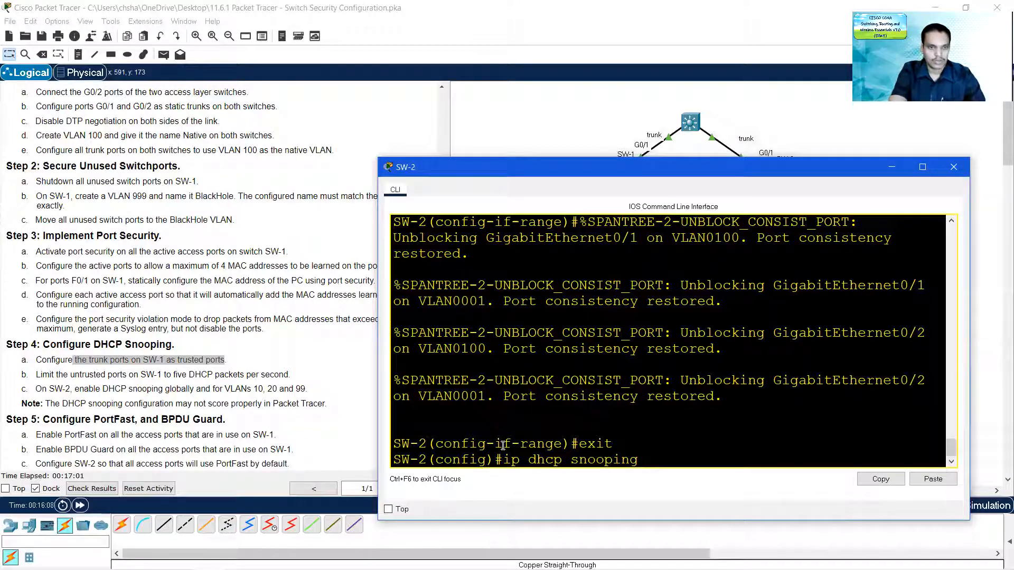
key("Return")
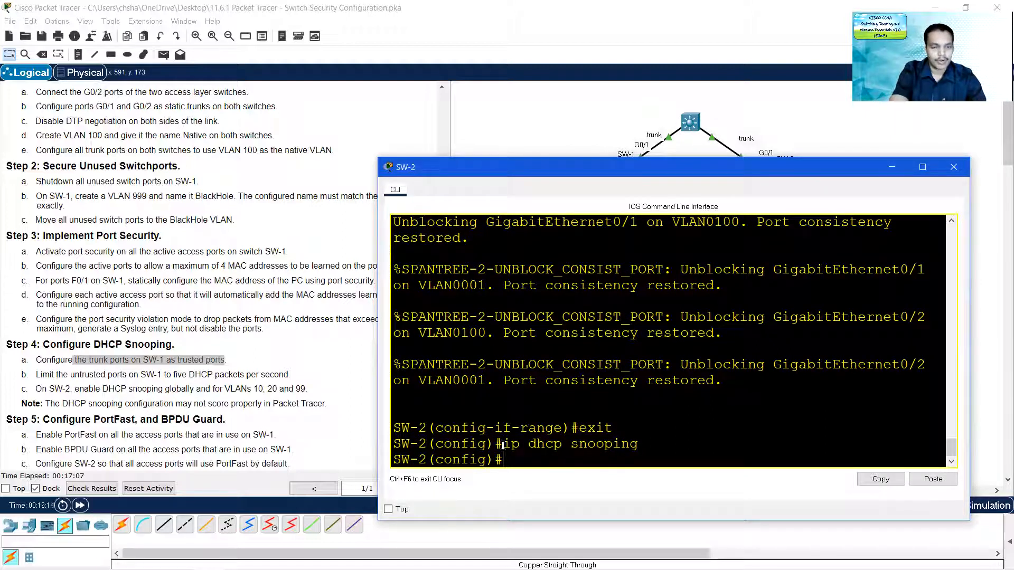
Step: Enable DHCP snooping on SW-2 for VLANs 10, 20 and 99 with "ip dhcp snooping vlan 10,20,99"
type("ip ")
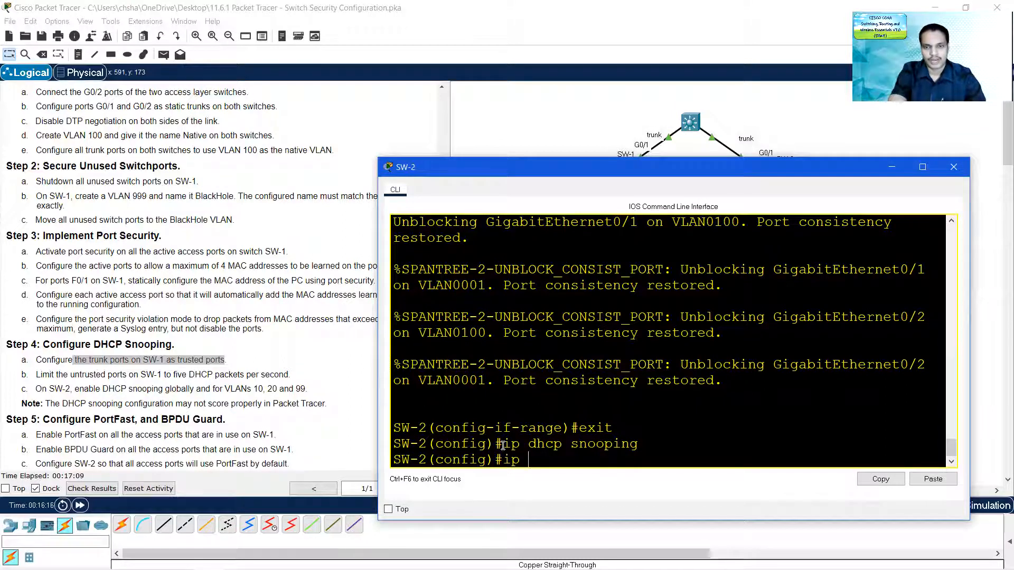
type("dhcp s")
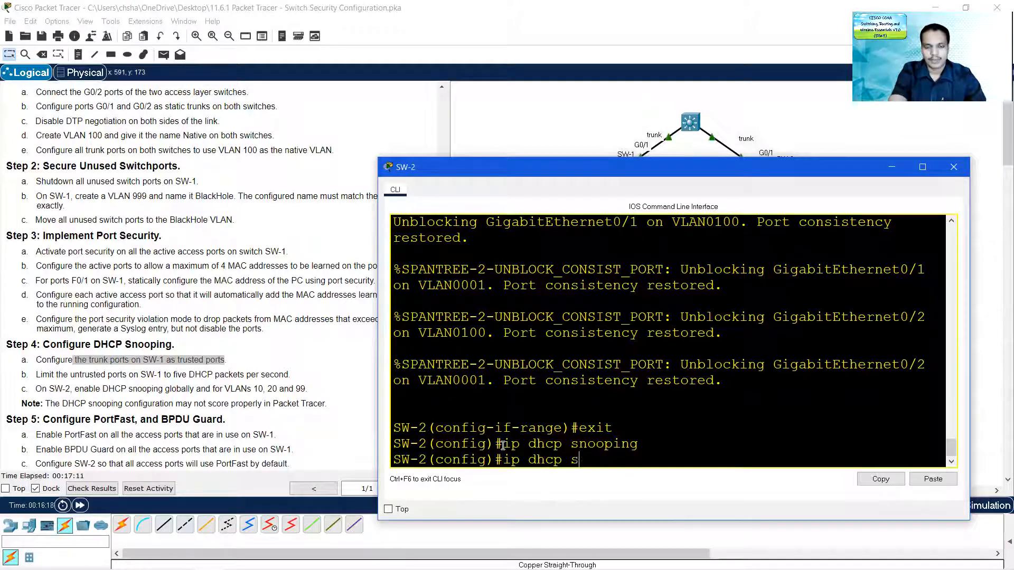
type("nooping vl")
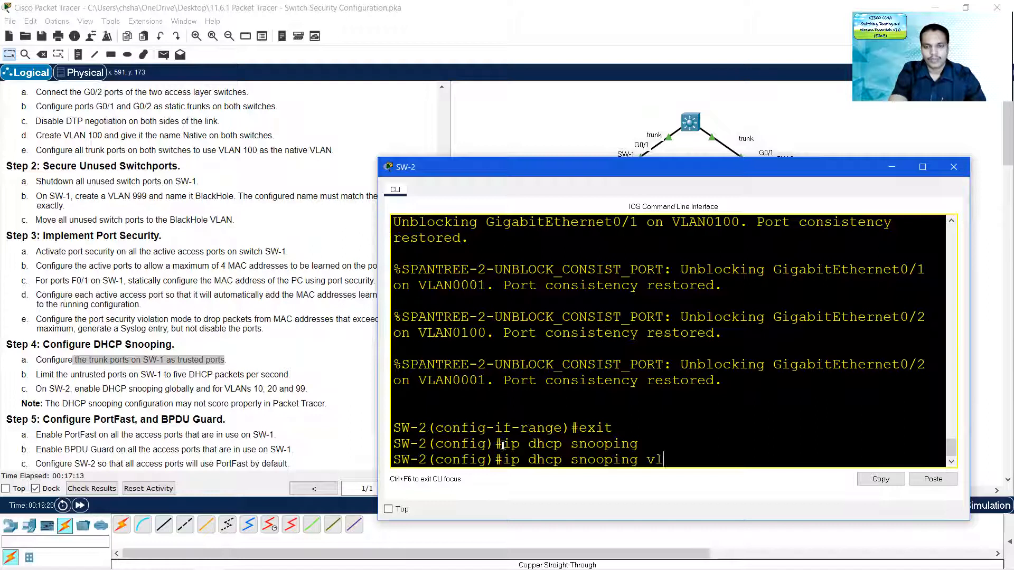
type("an 10,20,99")
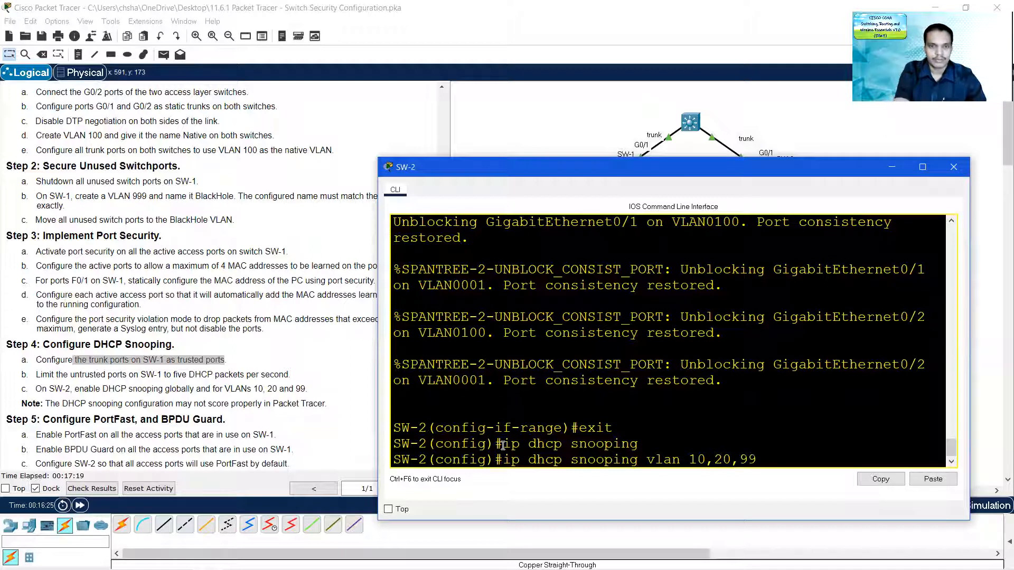
key("Return")
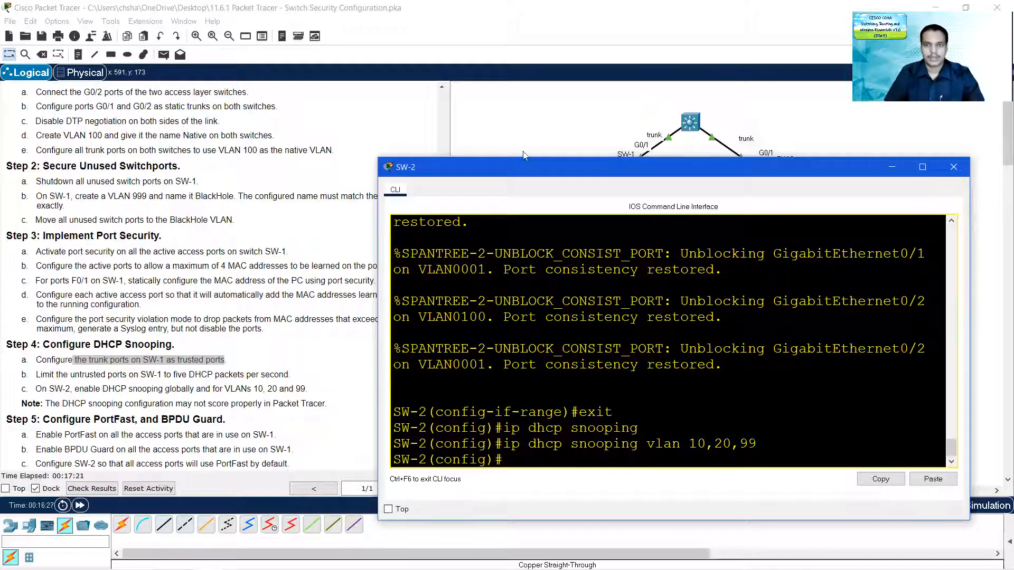
Step: Minimize the SW-2 window and review the Step 5 instructions on PortFast and BPDU Guard
left_click_drag(577, 179, 652, 124)
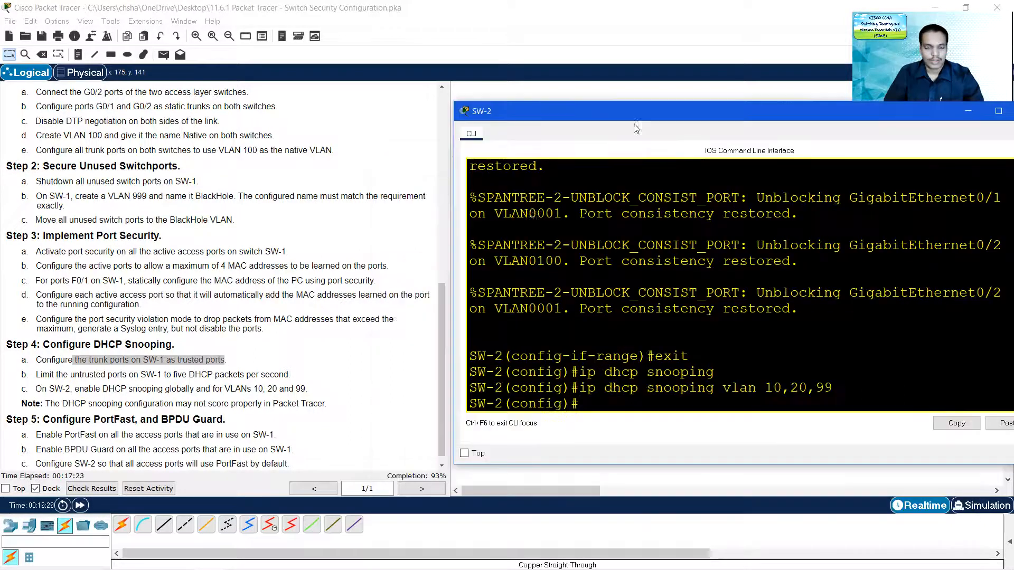
scroll(235, 409, "down", 1)
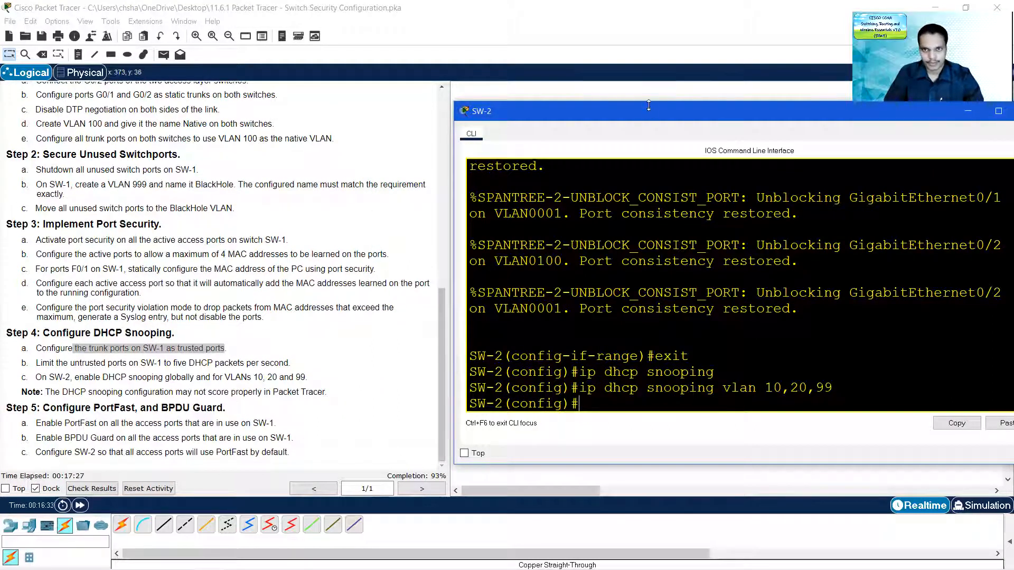
left_click_drag(637, 111, 485, 113)
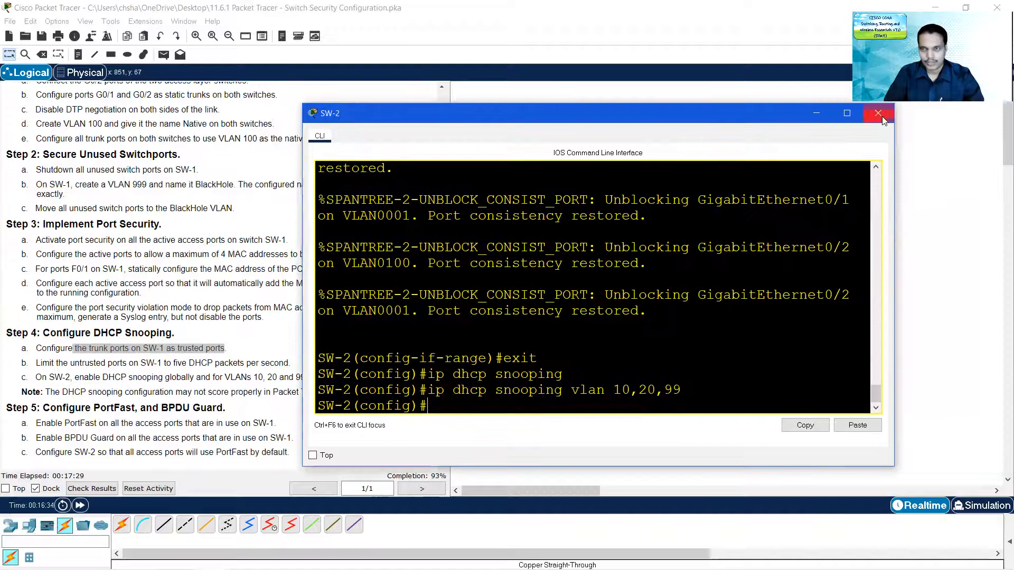
left_click(817, 114)
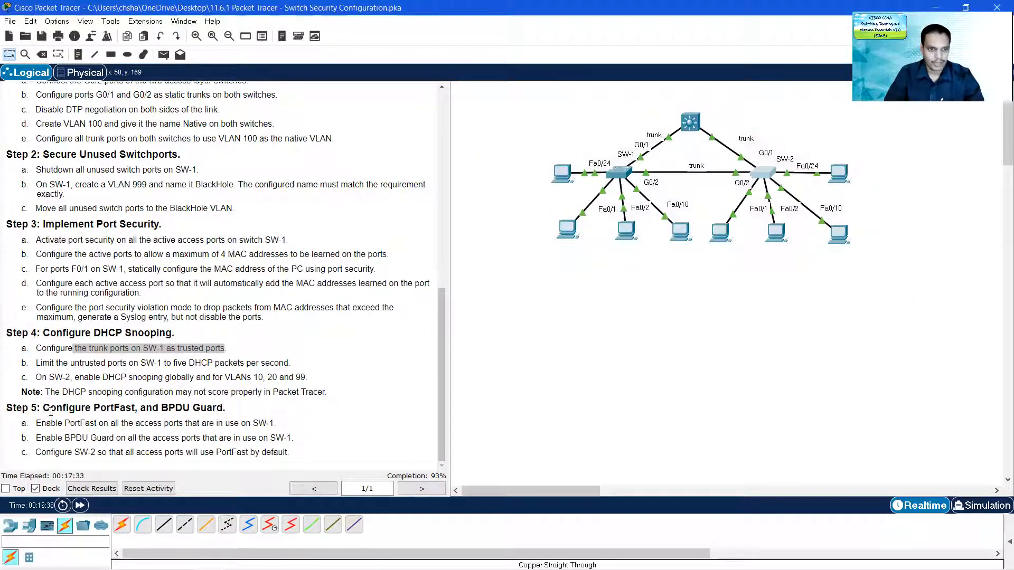
left_click_drag(44, 412, 231, 412)
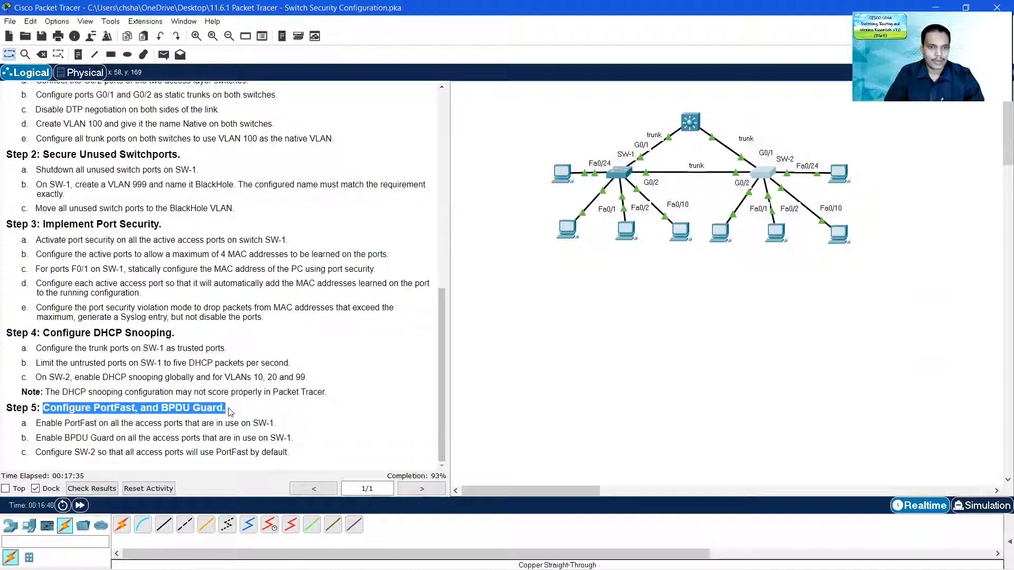
left_click(234, 412)
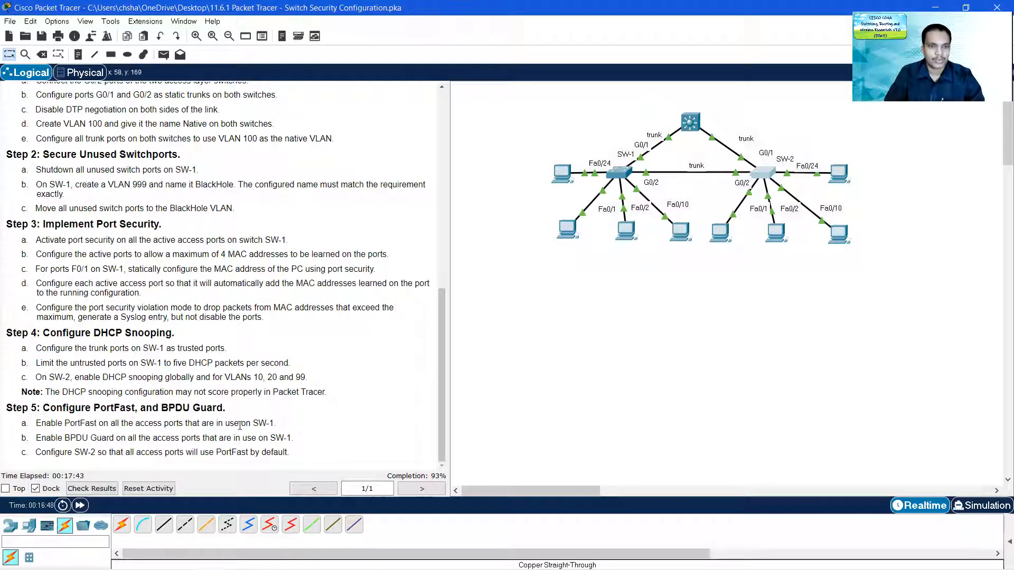
Step: Enable PortFast on SW-1's access ports in use with "int range f0/1-2,f0/10,f0/24" and "spanning-tree portfast"
left_click(623, 176)
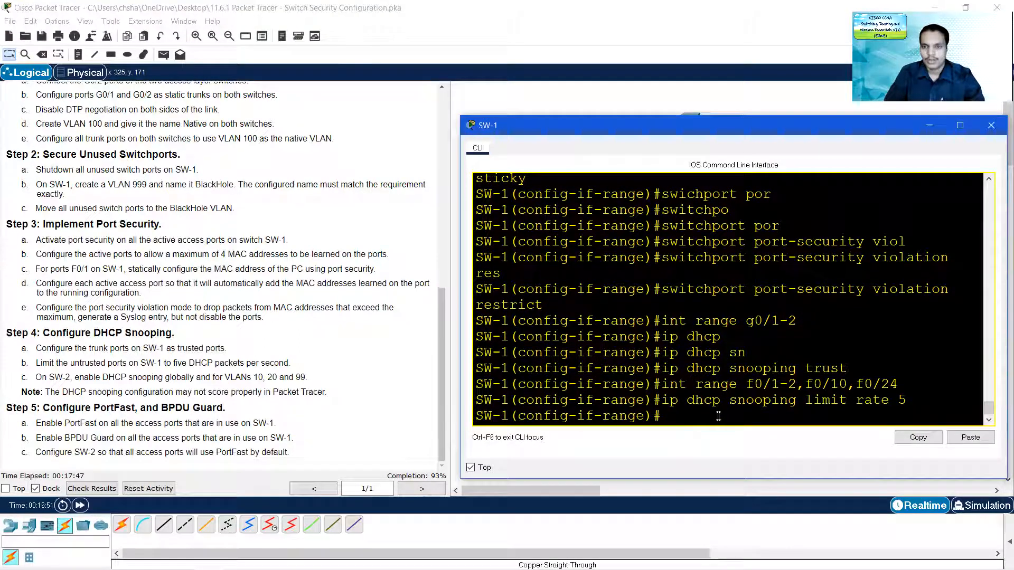
key("Up")
key("Up")
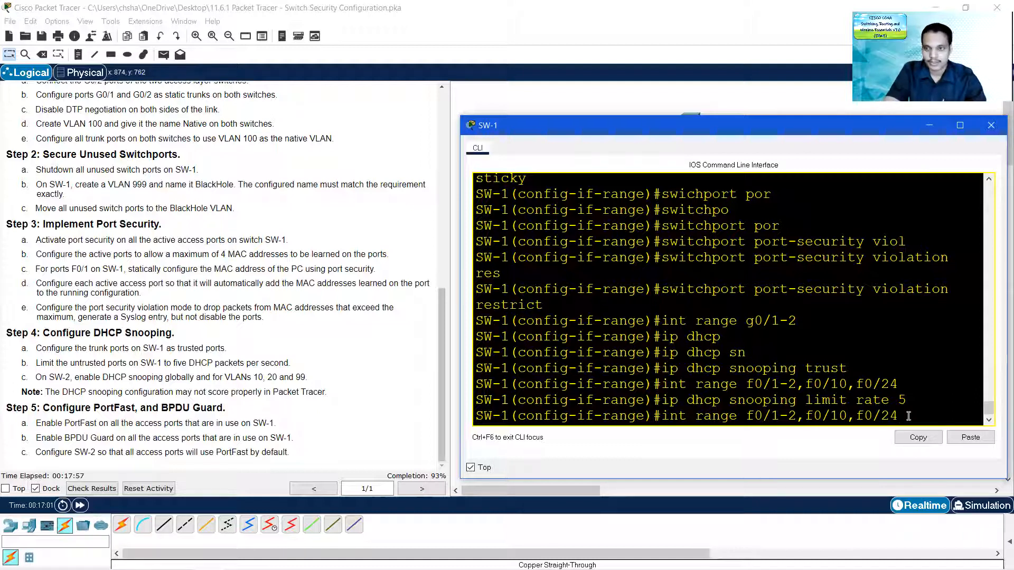
key("Return")
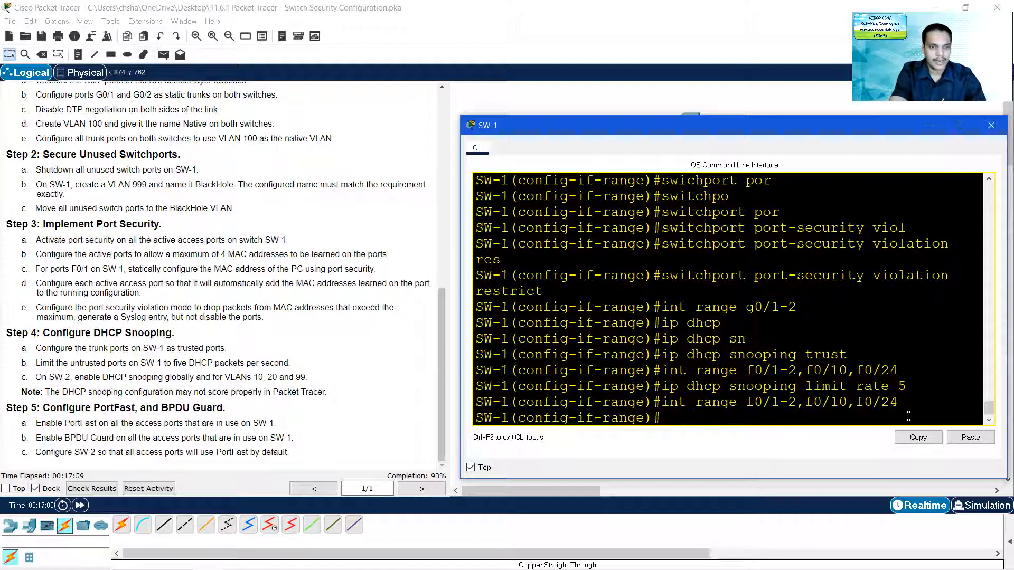
type("pann")
key("Tab")
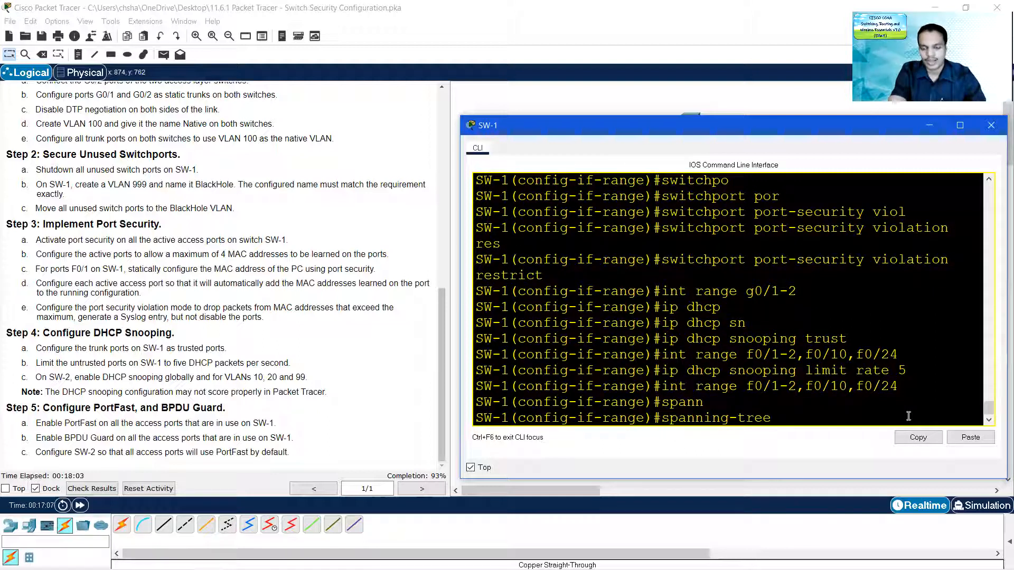
type("portfast")
key("Return")
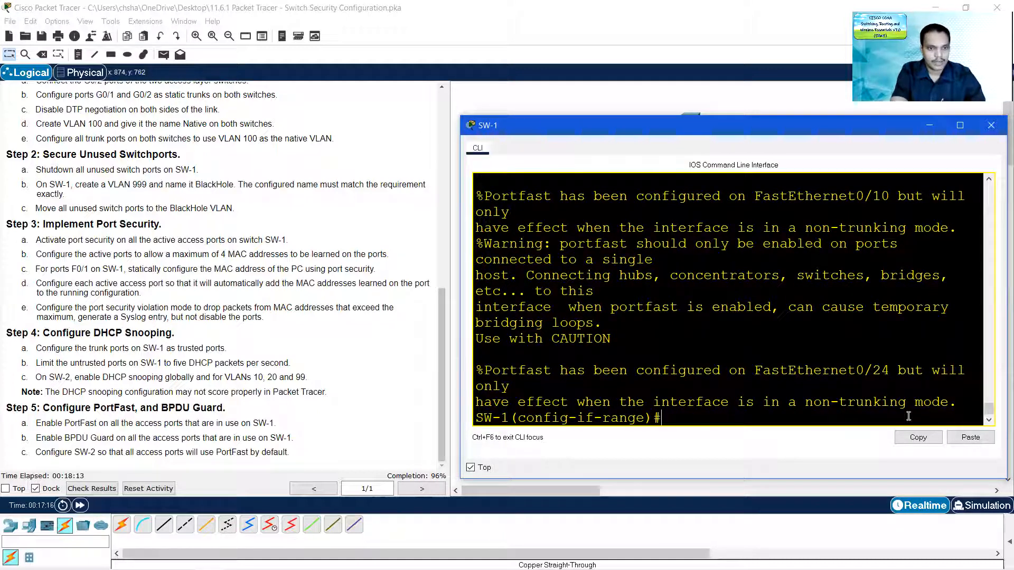
Step: Enable BPDU Guard on SW-1's selected range of in-use access ports with "spanning-tree bpduguard enable"
type("spannin")
key("Tab")
type("bpd")
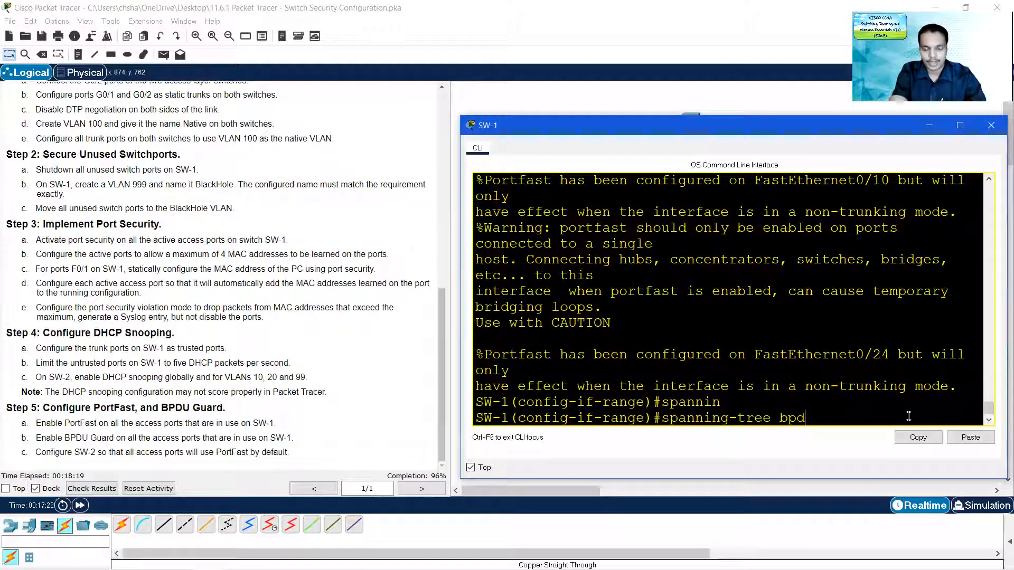
type("u g")
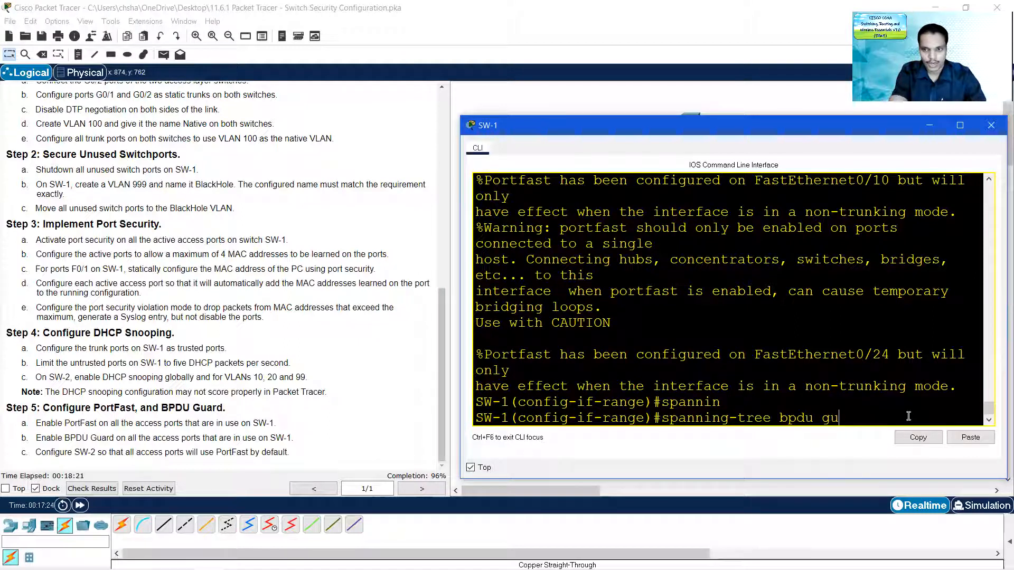
type("u")
key("Tab")
key("BackSpace")
key("BackSpace")
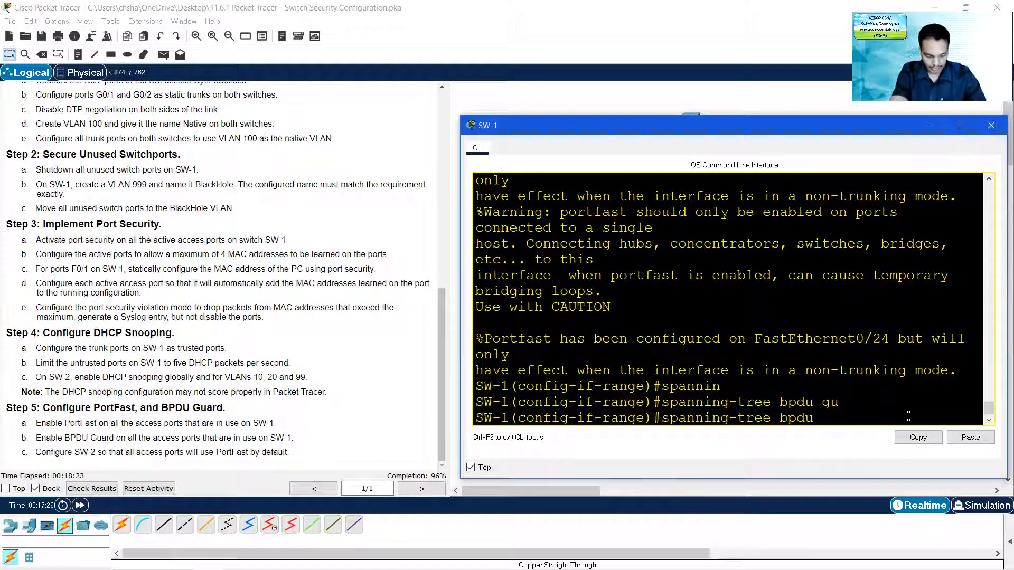
type("gu")
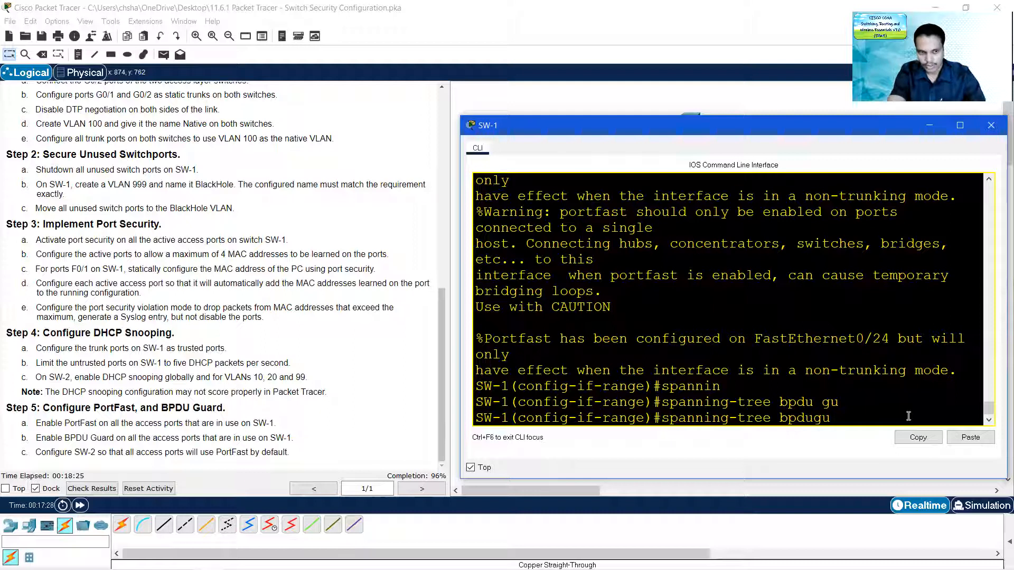
key("Tab")
type("e")
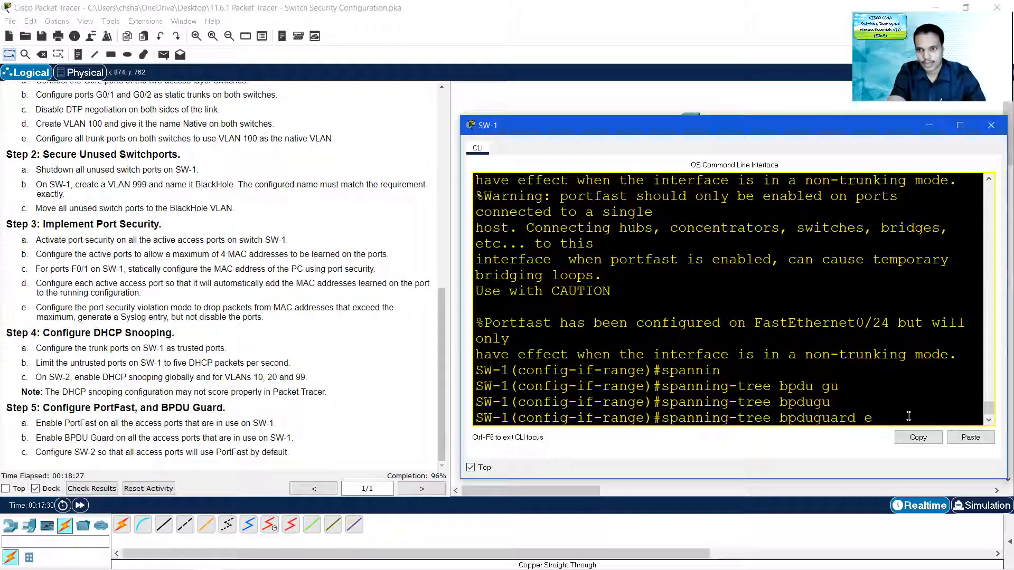
type("nable")
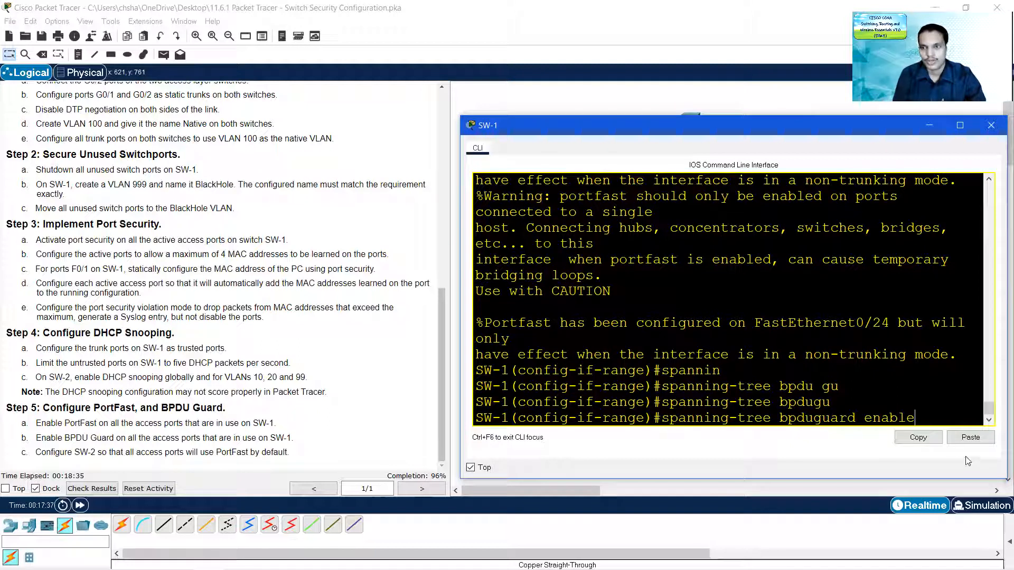
key("Return")
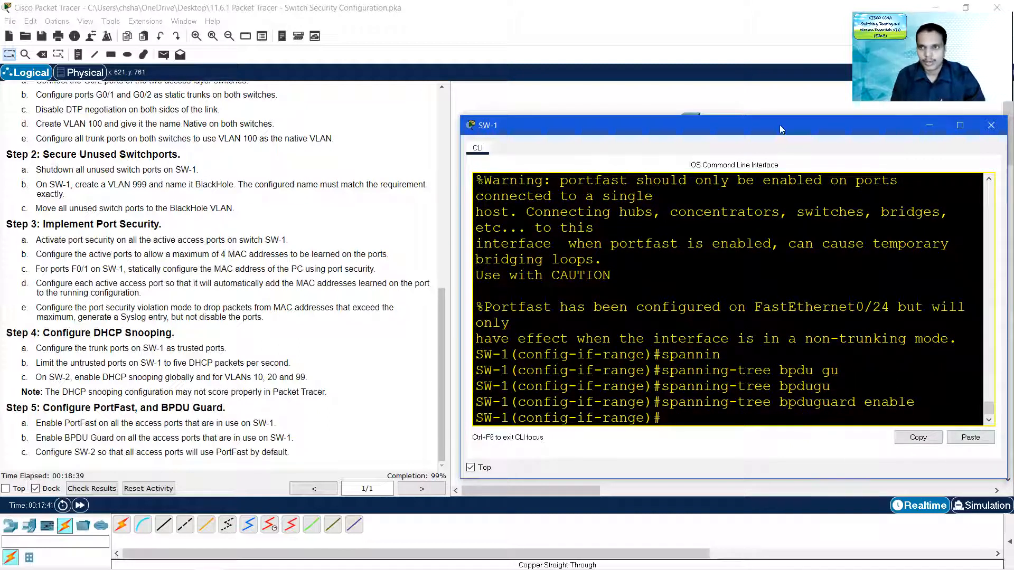
Step: Switch to SW-2's command line and enable PortFast by default on all its access ports with "spanning-tree portfast default"
left_click(930, 125)
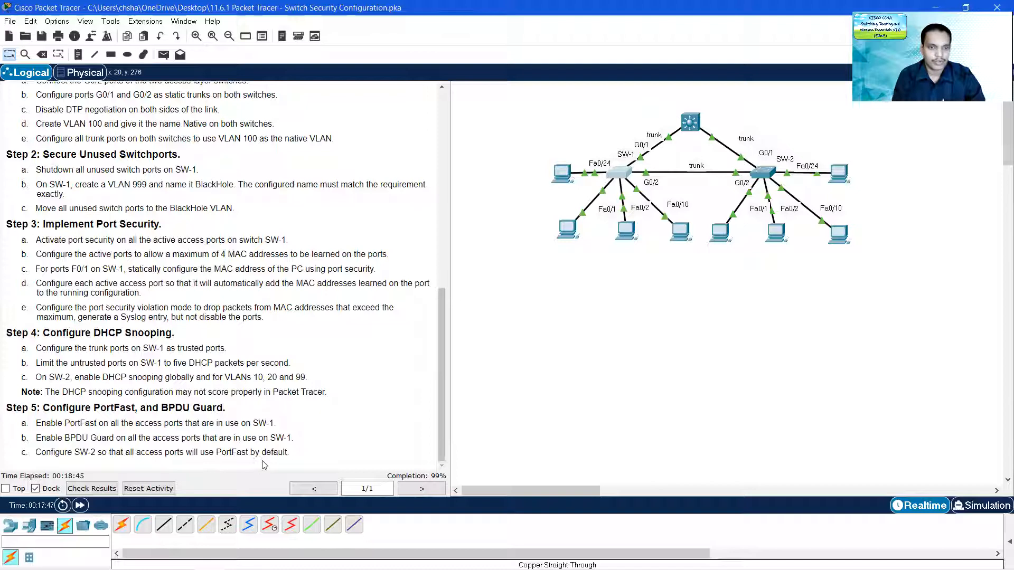
left_click(761, 174)
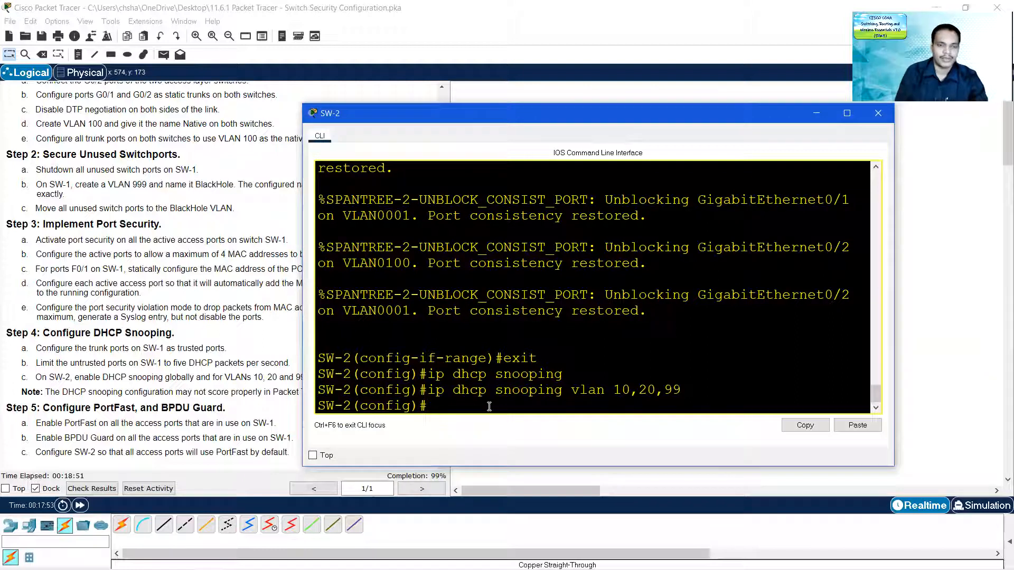
type("spann")
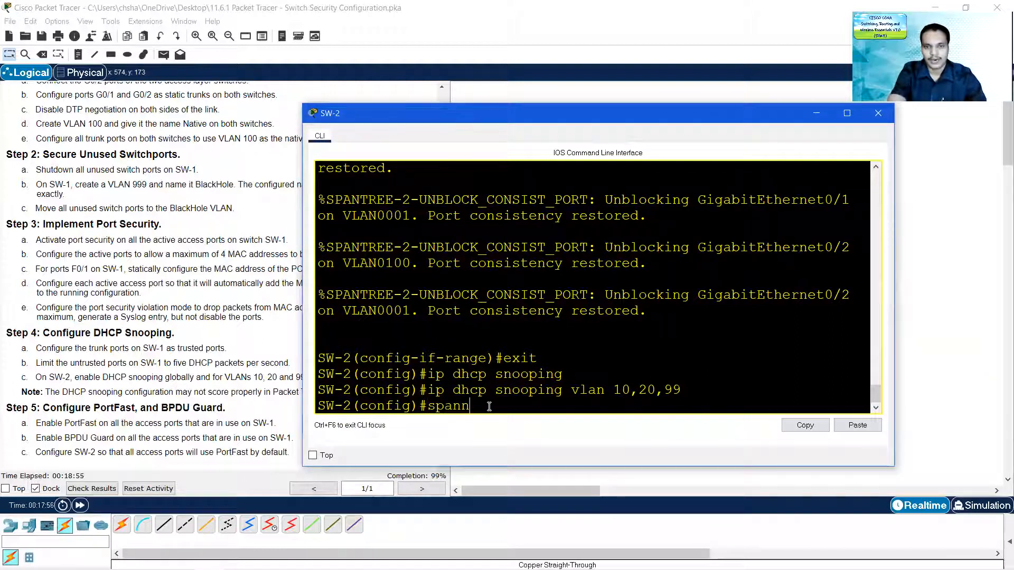
key("Tab")
type("b")
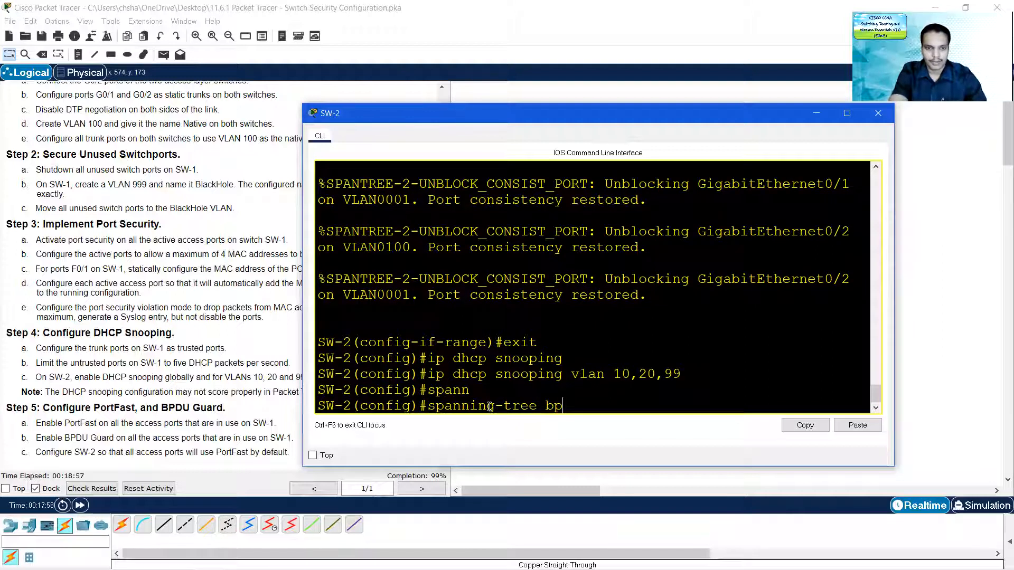
key("BackSpace")
type("portfast")
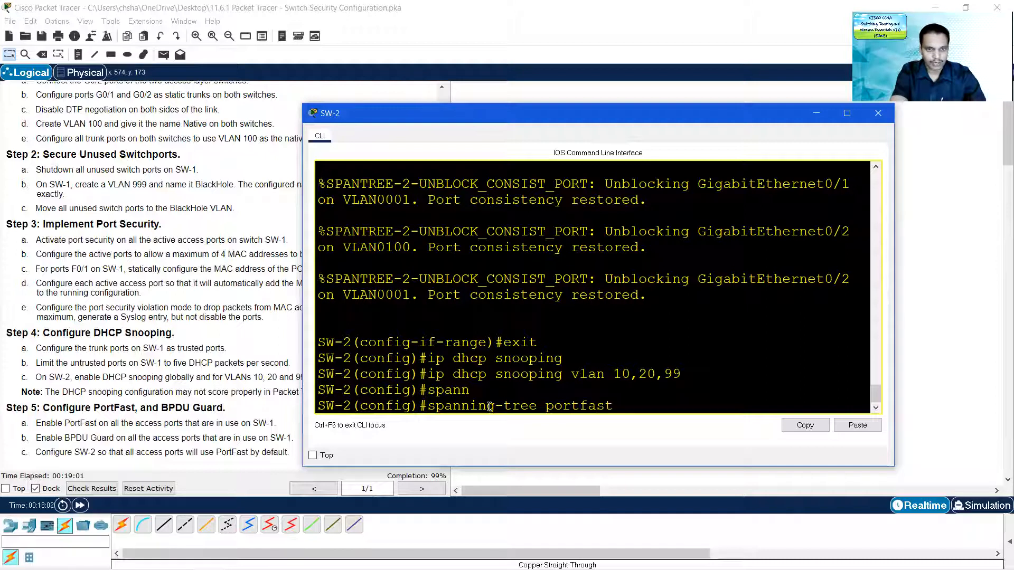
type(" de")
key("Tab")
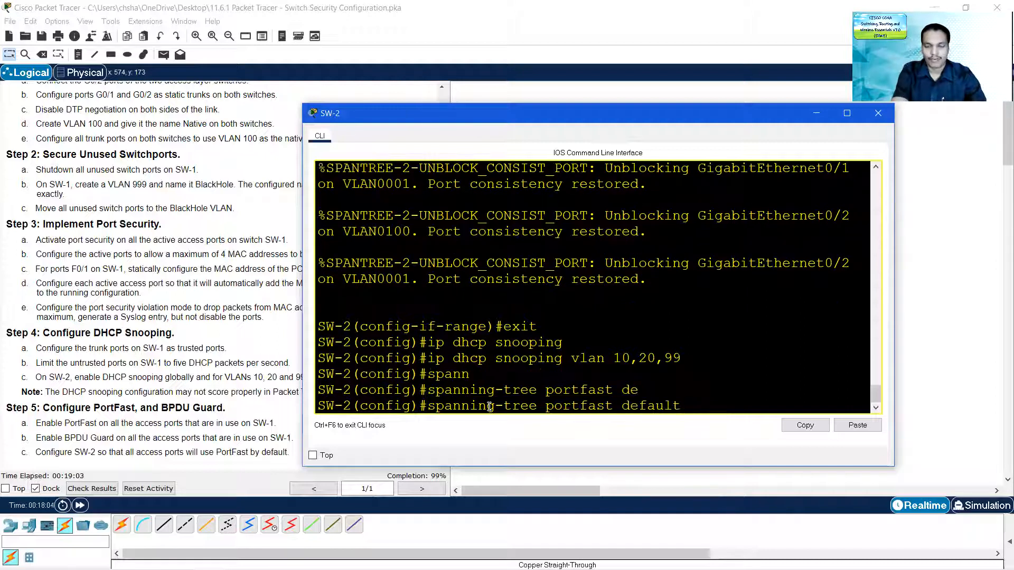
key("Return")
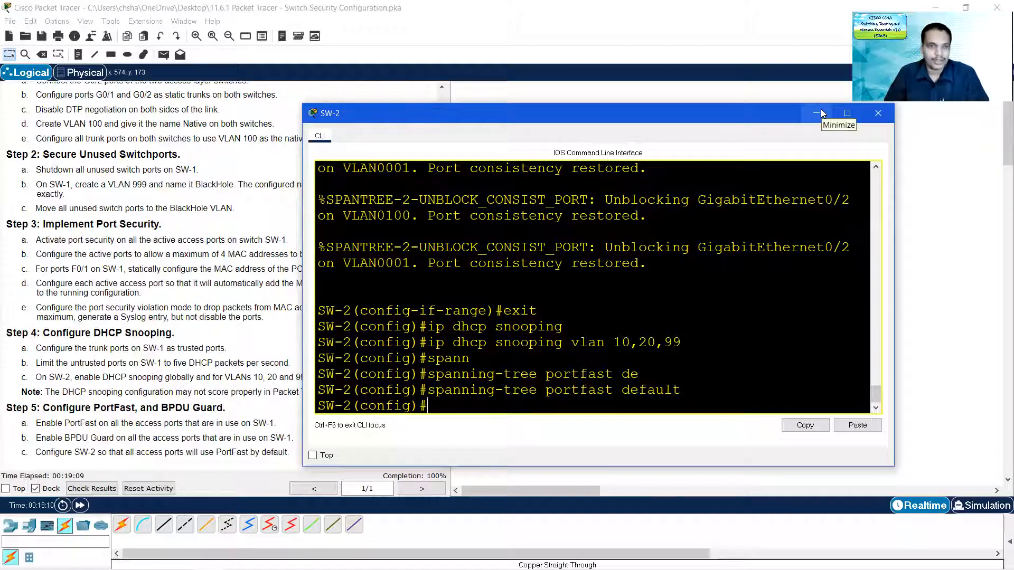
left_click(820, 112)
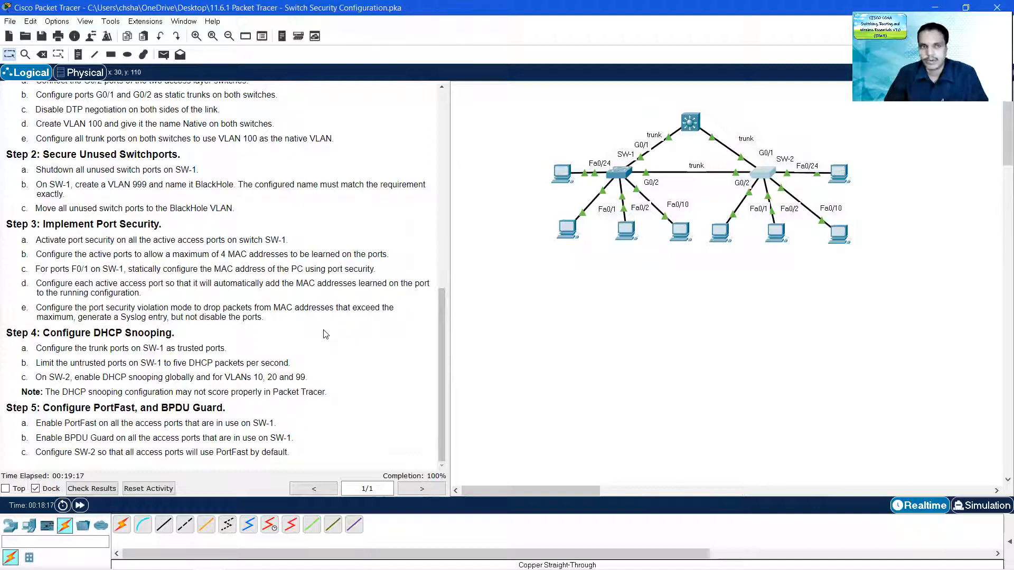
scroll(326, 334, "up", 5)
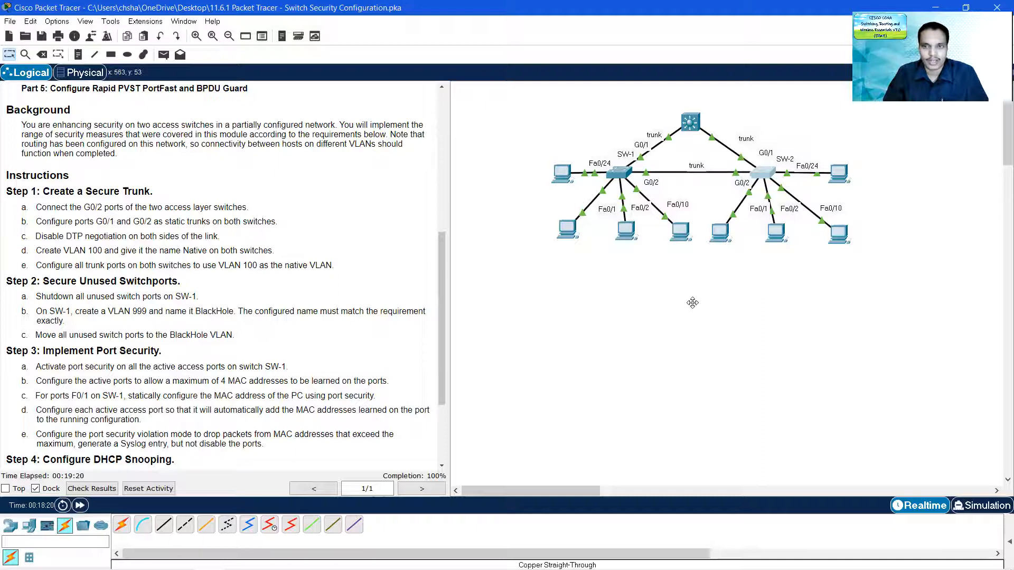
left_click_drag(950, 28, 692, 303)
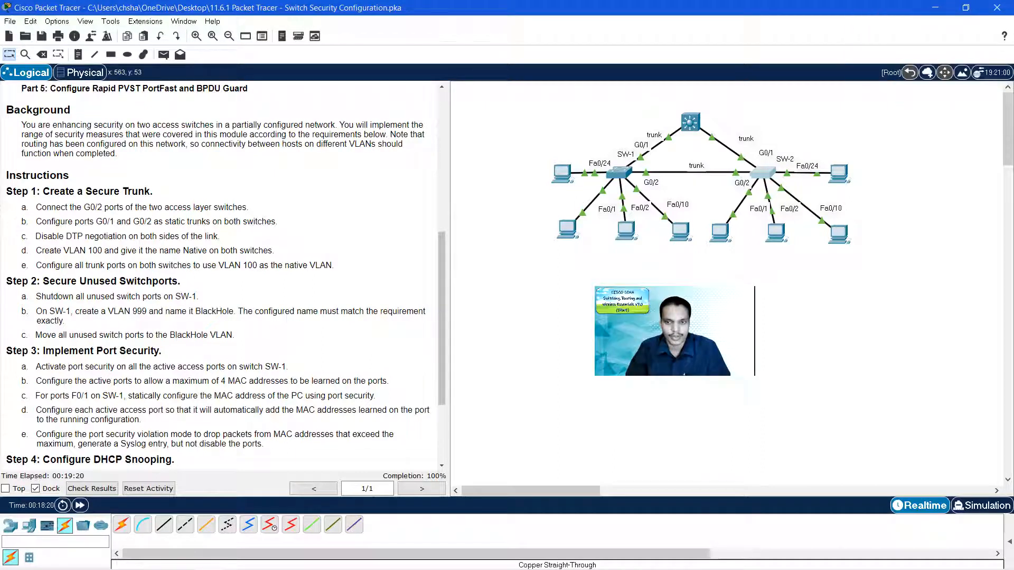
left_click_drag(764, 384, 916, 470)
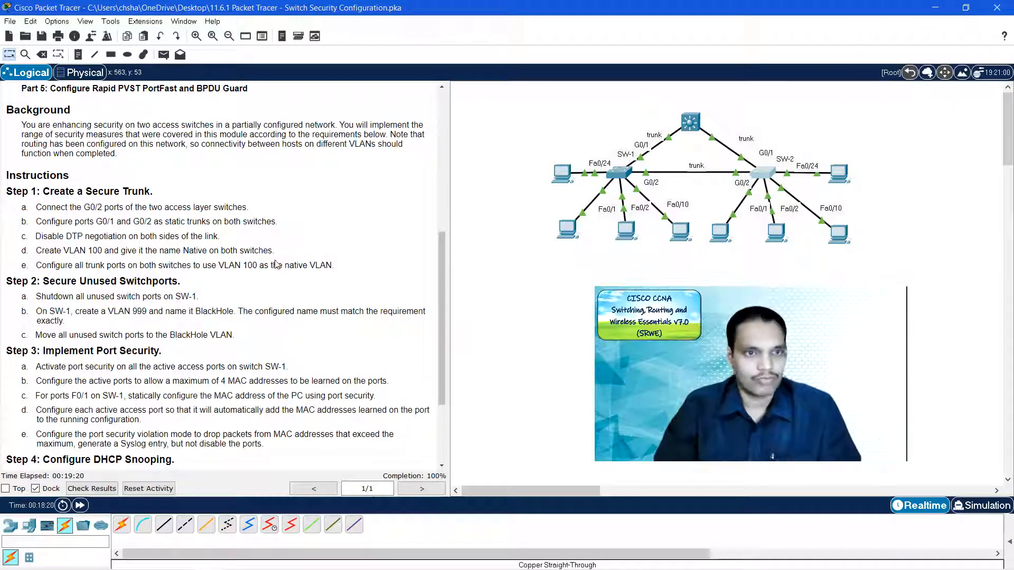
scroll(261, 252, "up", 3)
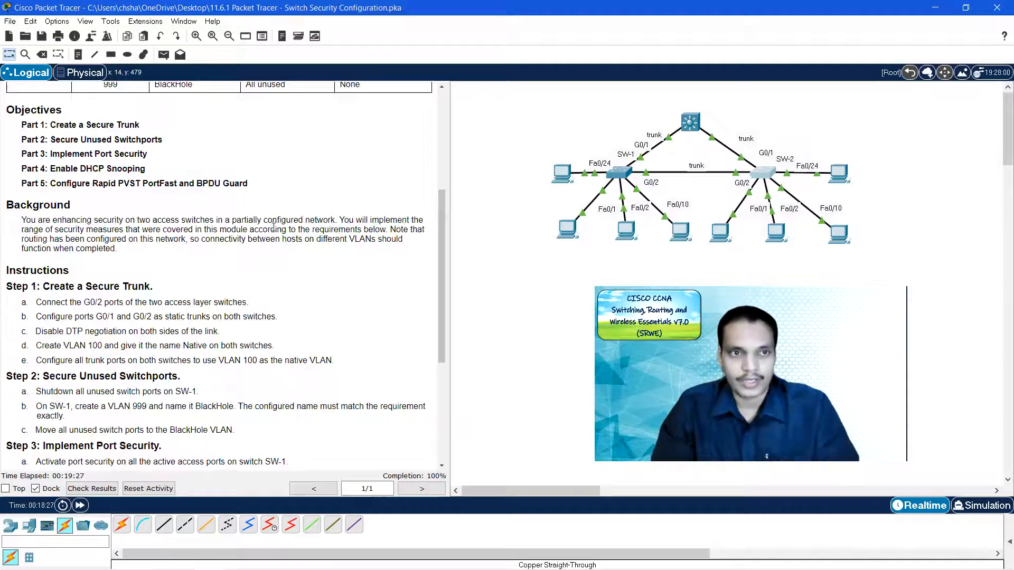